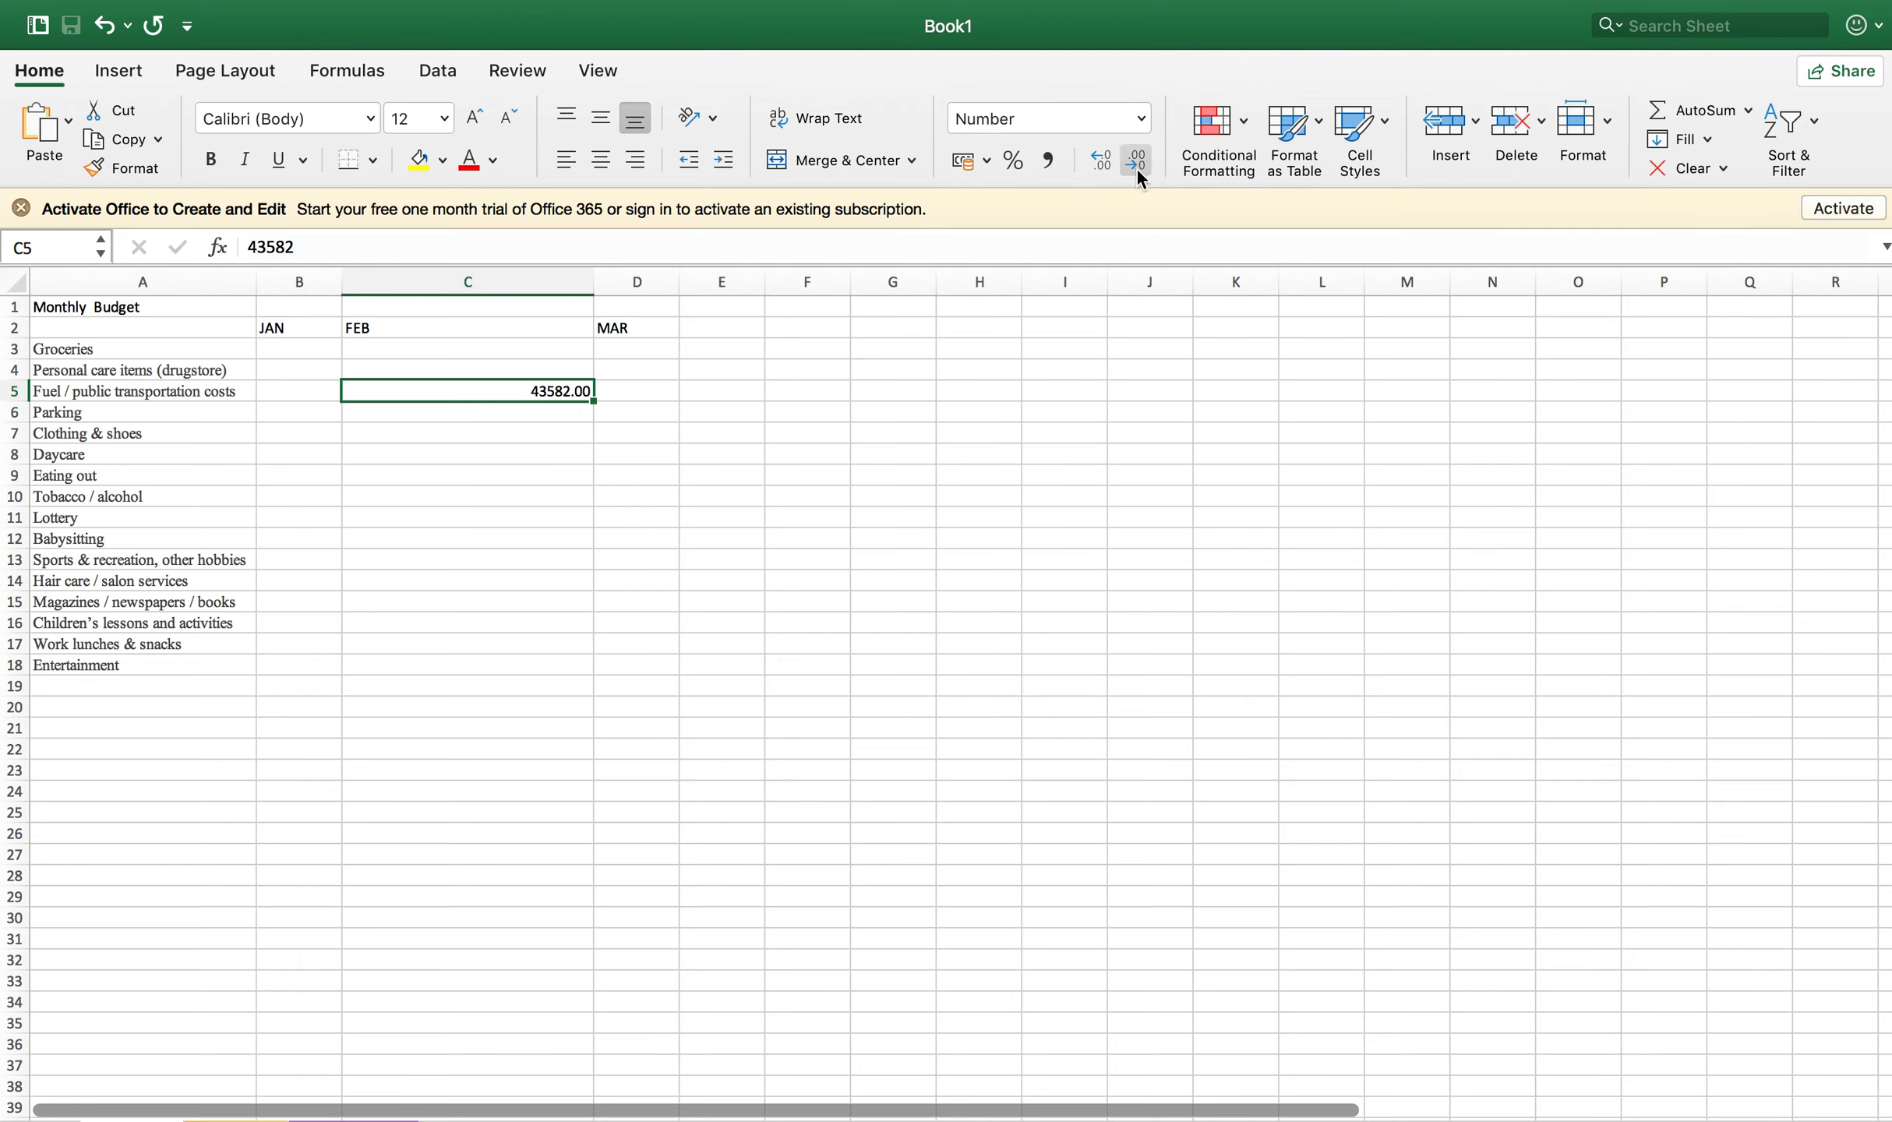
Step: Increase the number of decimals shown in cell C5, and decrease it back to two decimal places
click(1101, 173)
click(1102, 173)
click(1100, 169)
click(1100, 169)
click(1129, 167)
click(1129, 166)
click(1130, 165)
click(1134, 173)
Step: Try the Currency and Accounting number formats on cell C5, ending with Currency
click(1141, 119)
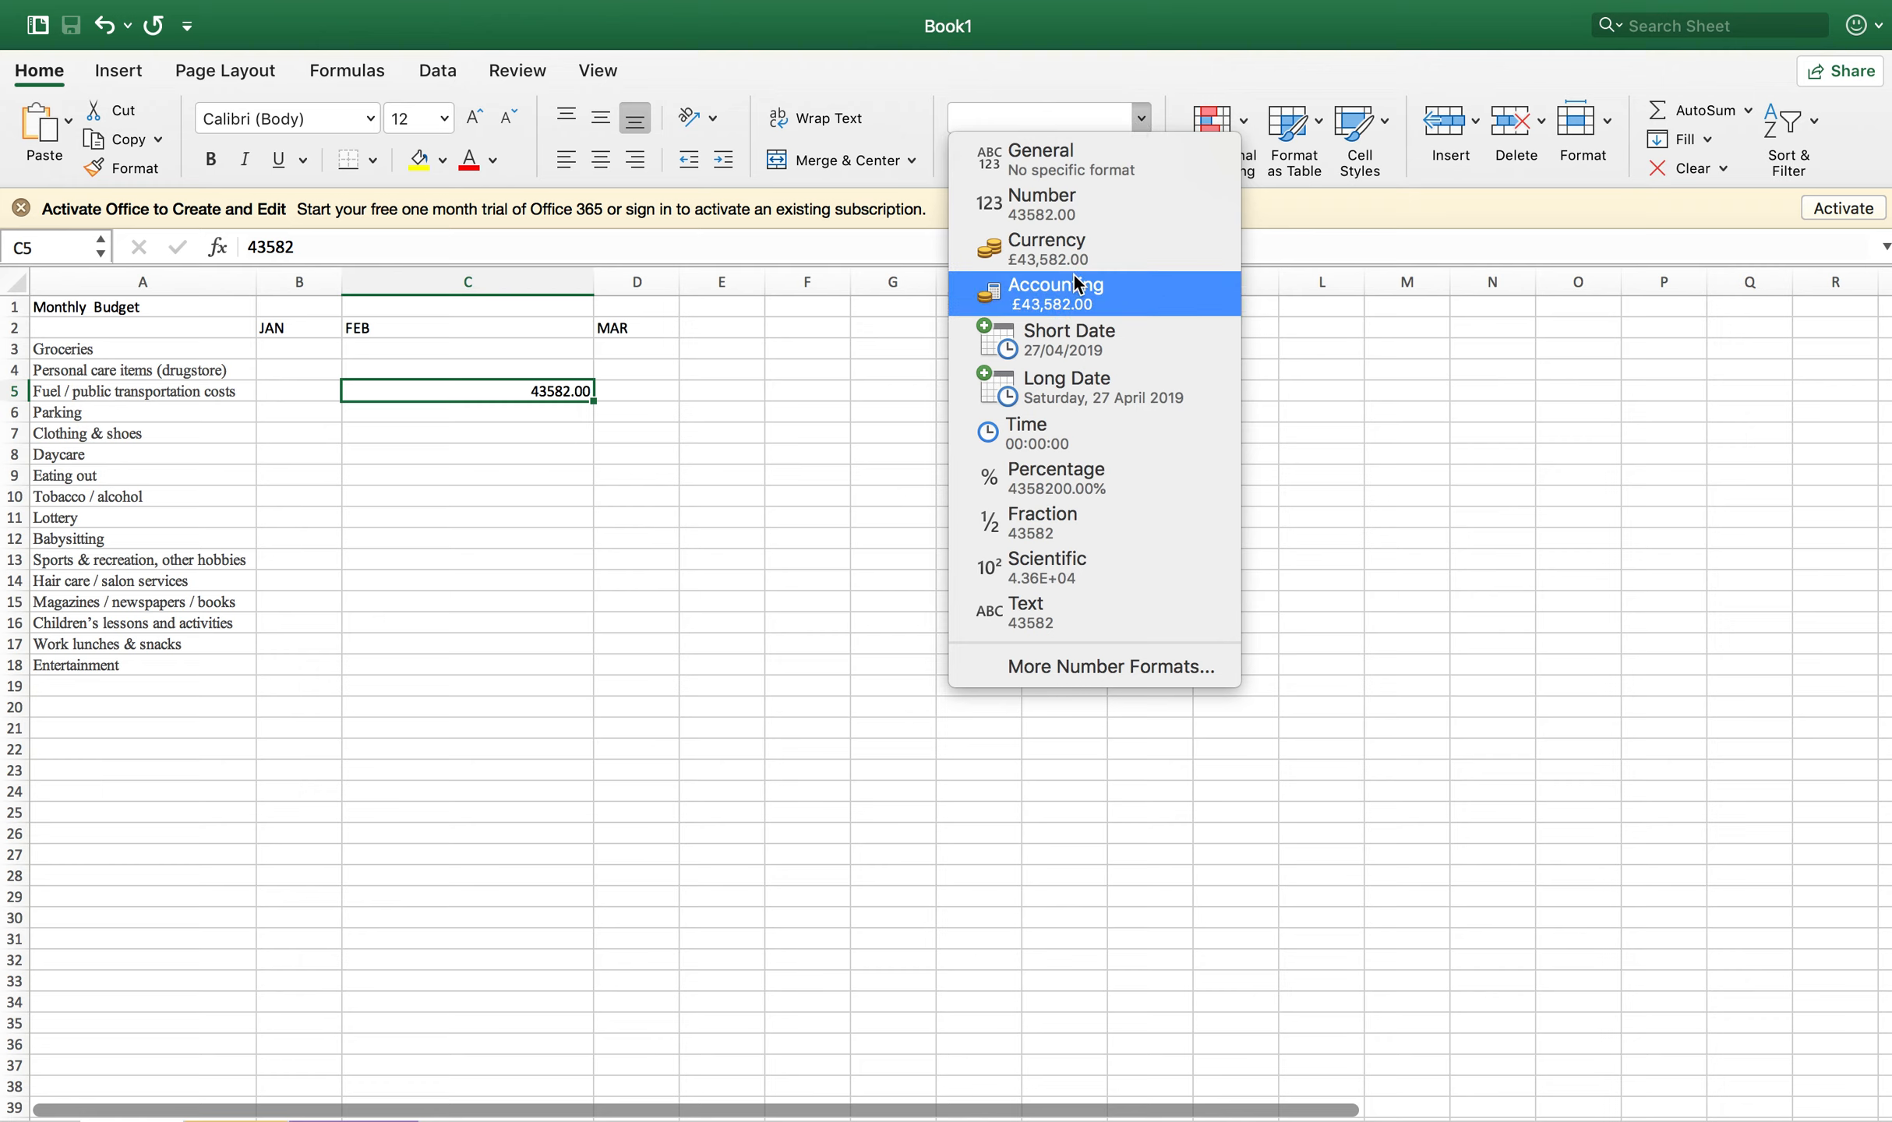
click(1091, 255)
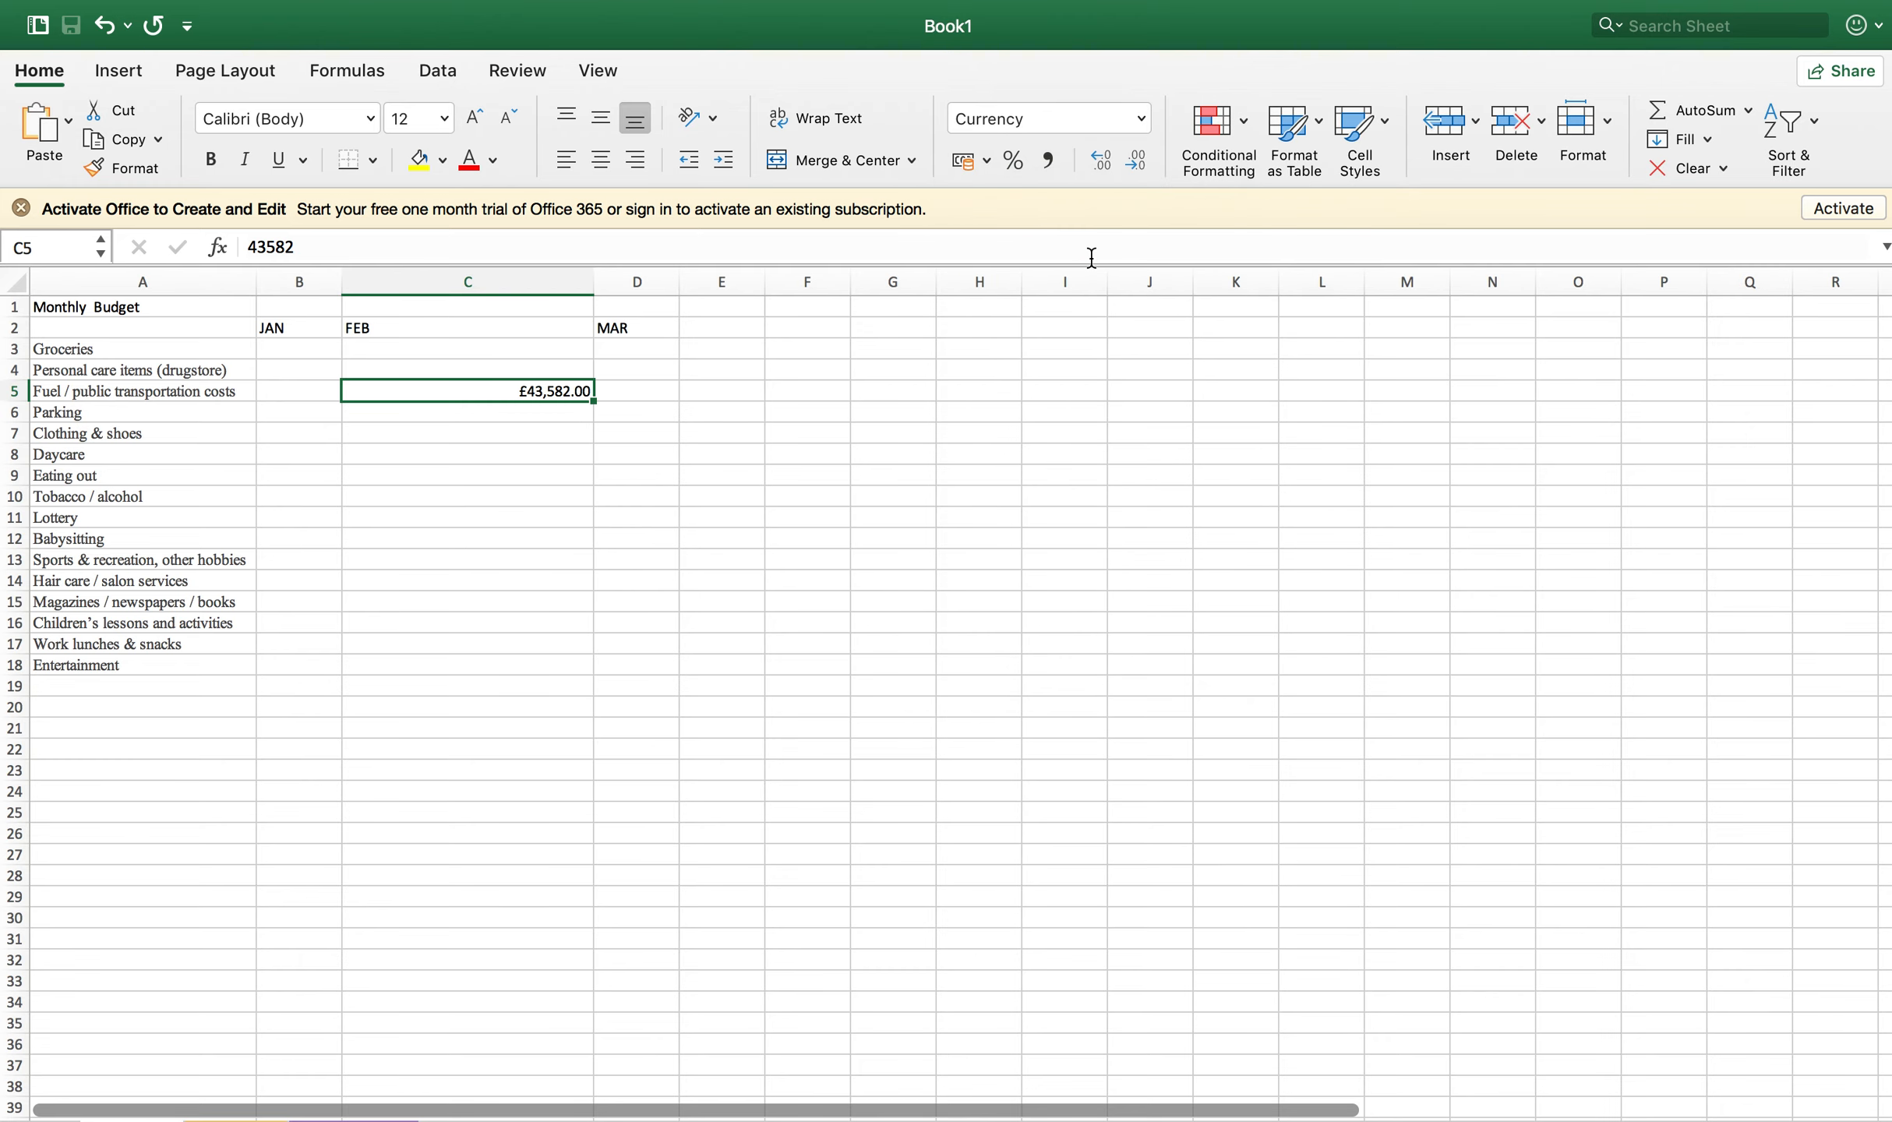
click(1140, 116)
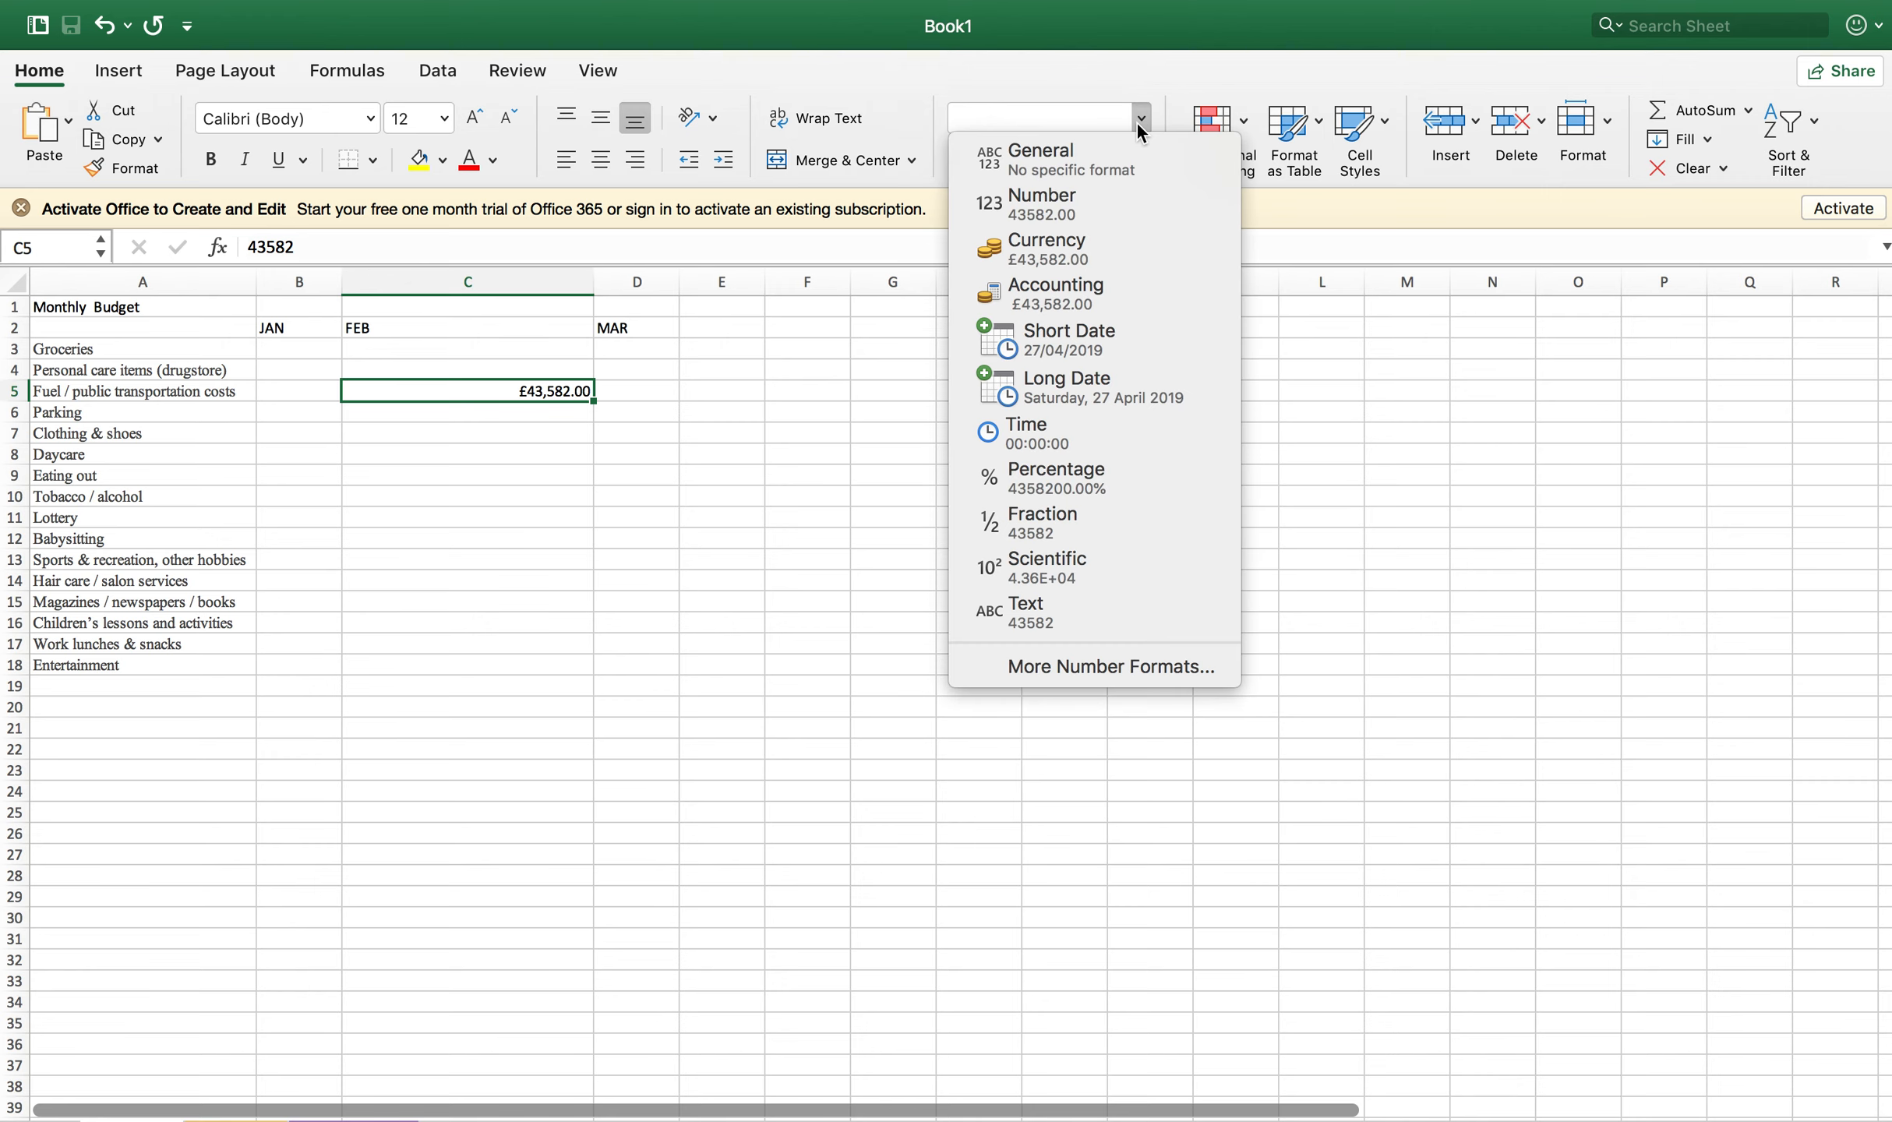
click(1067, 303)
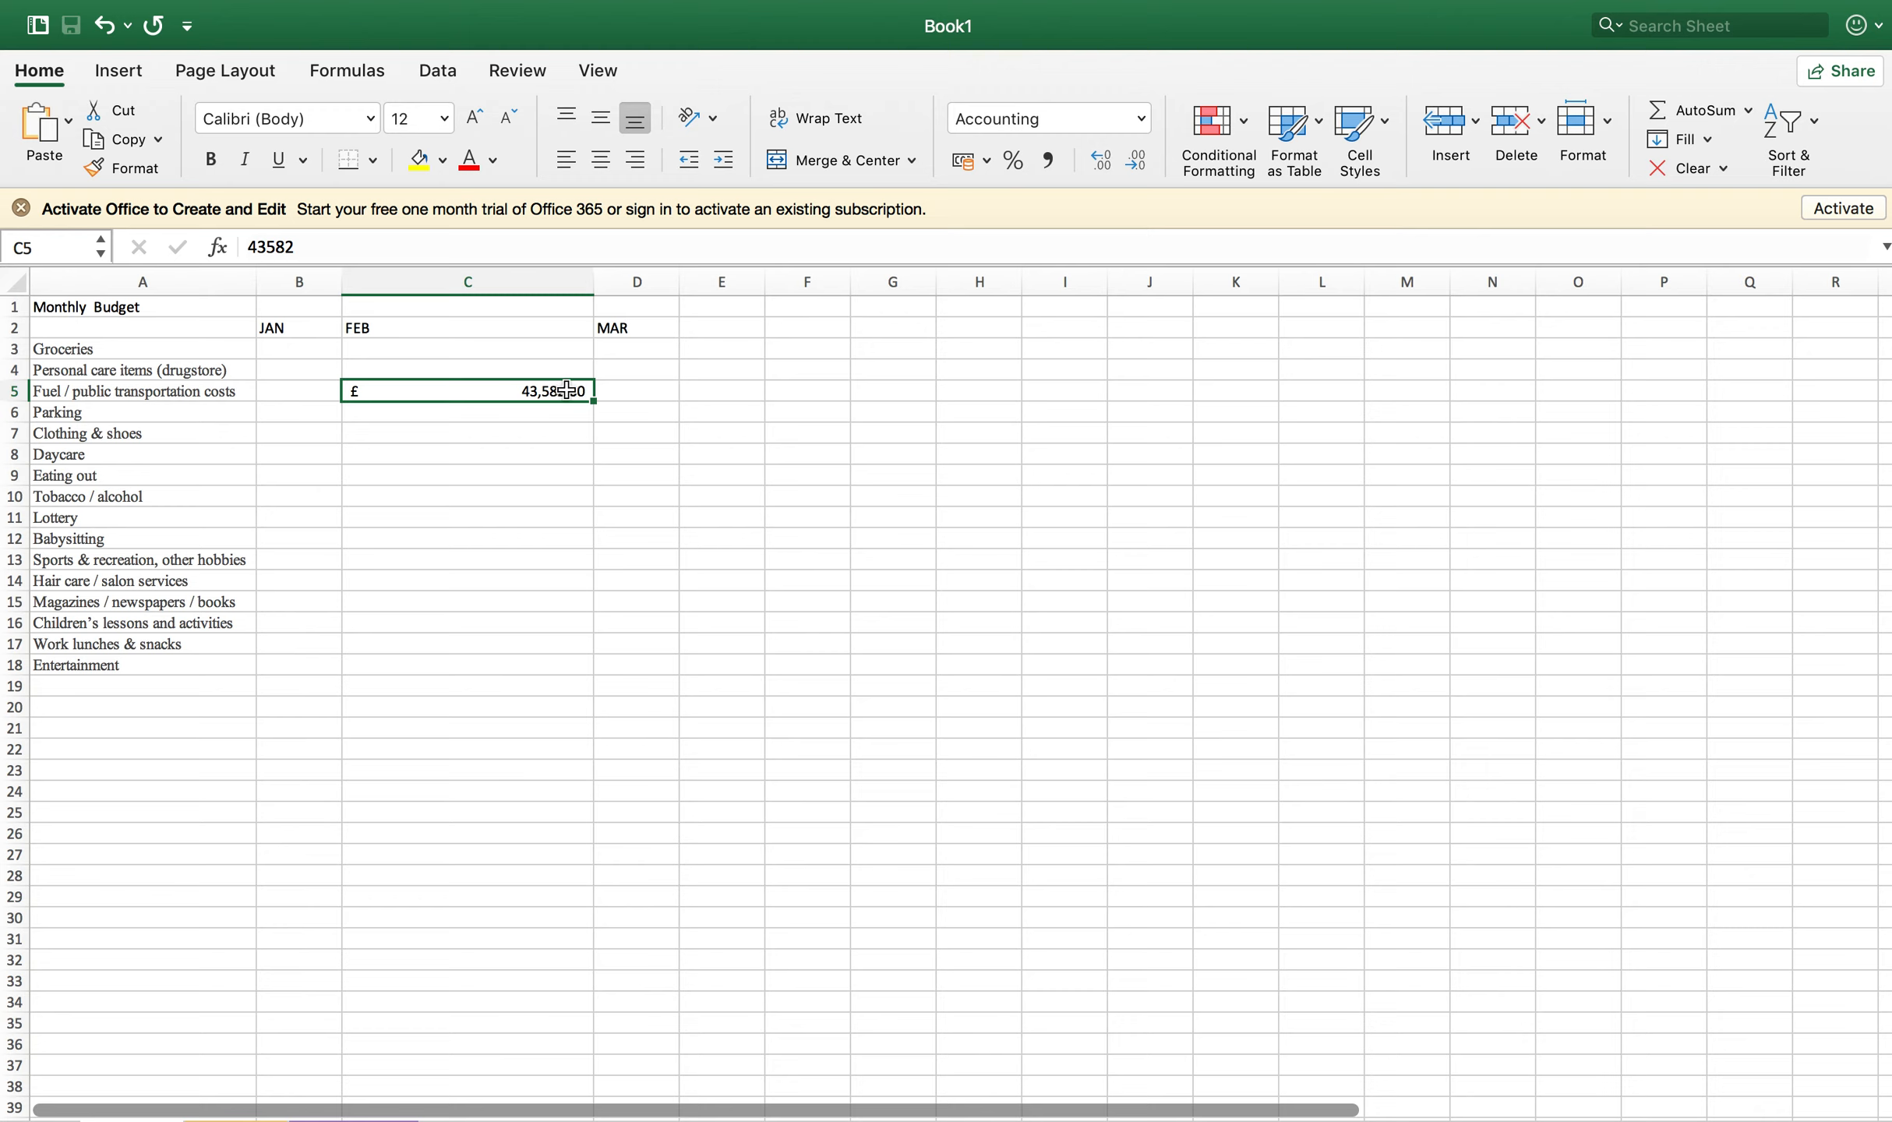
click(1141, 121)
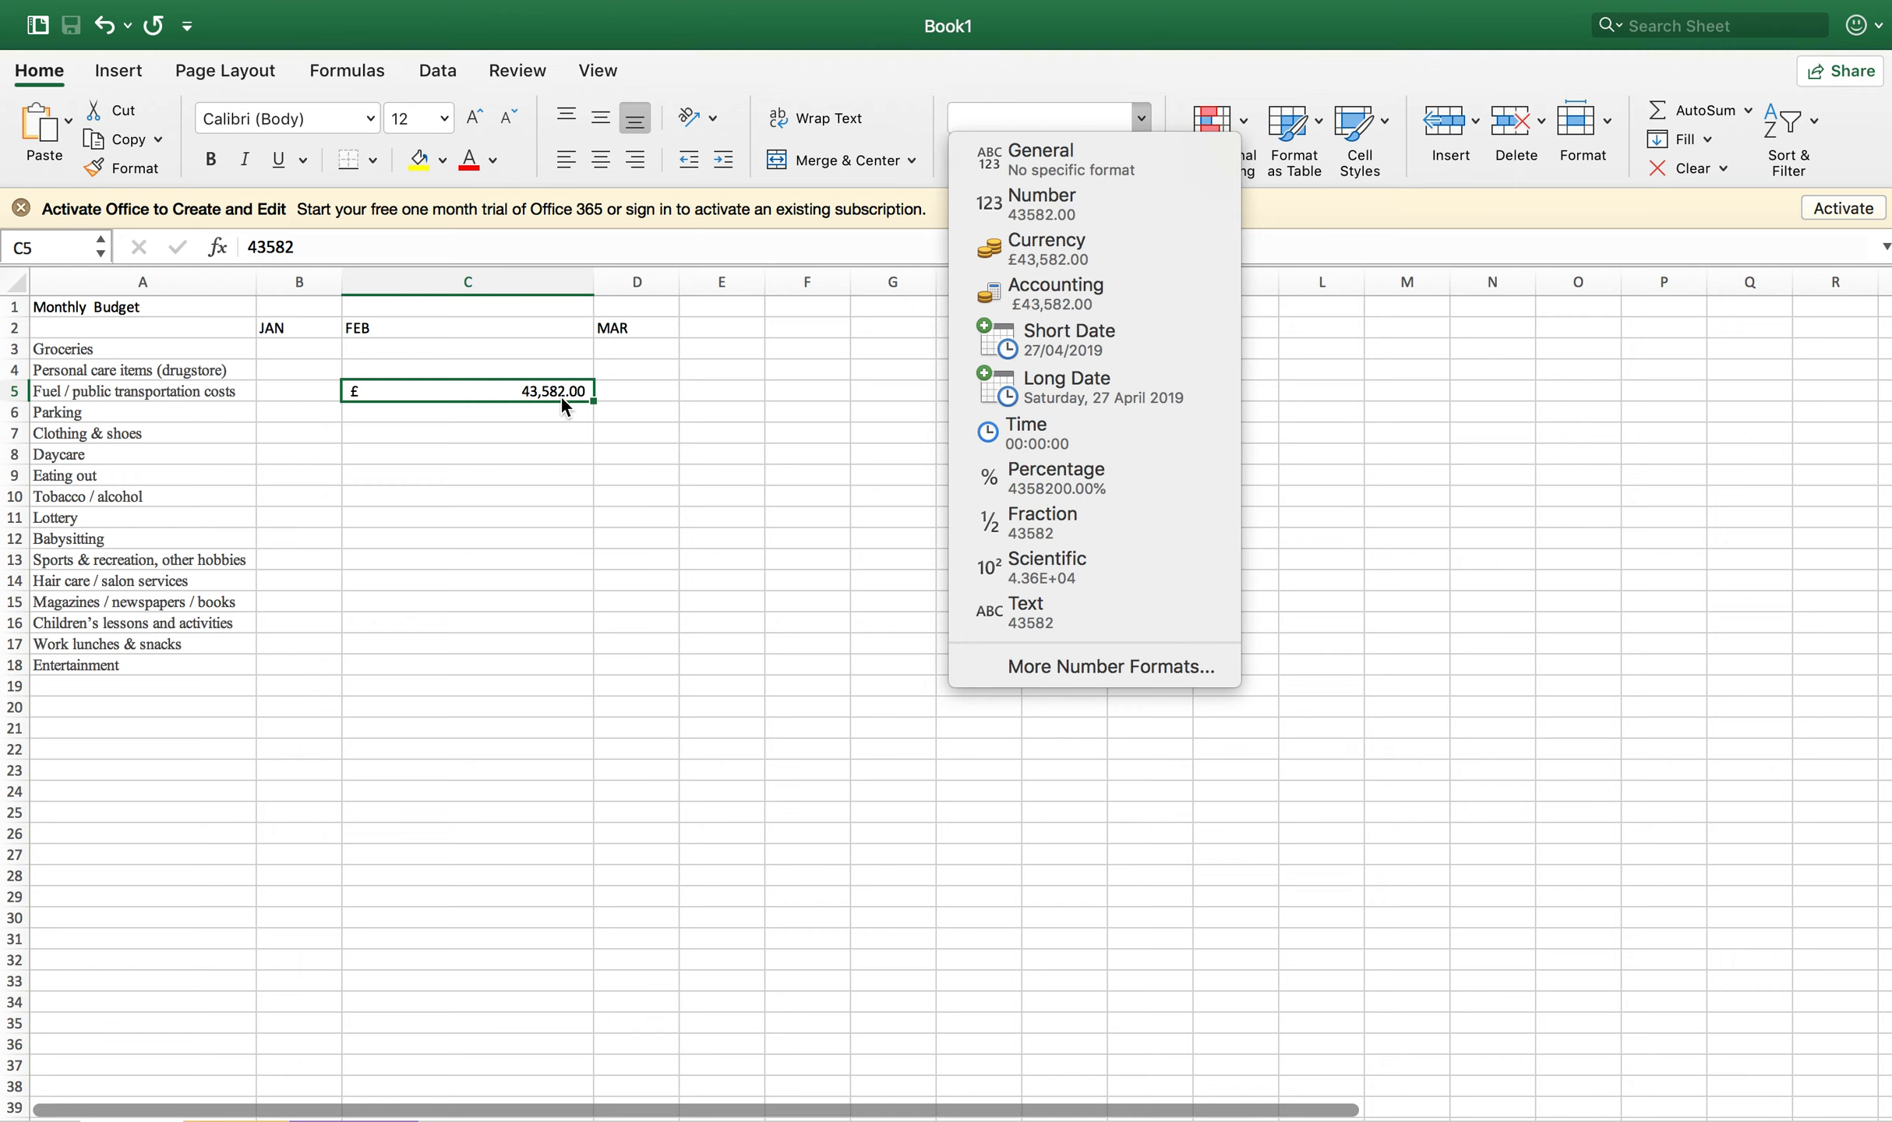
click(1015, 248)
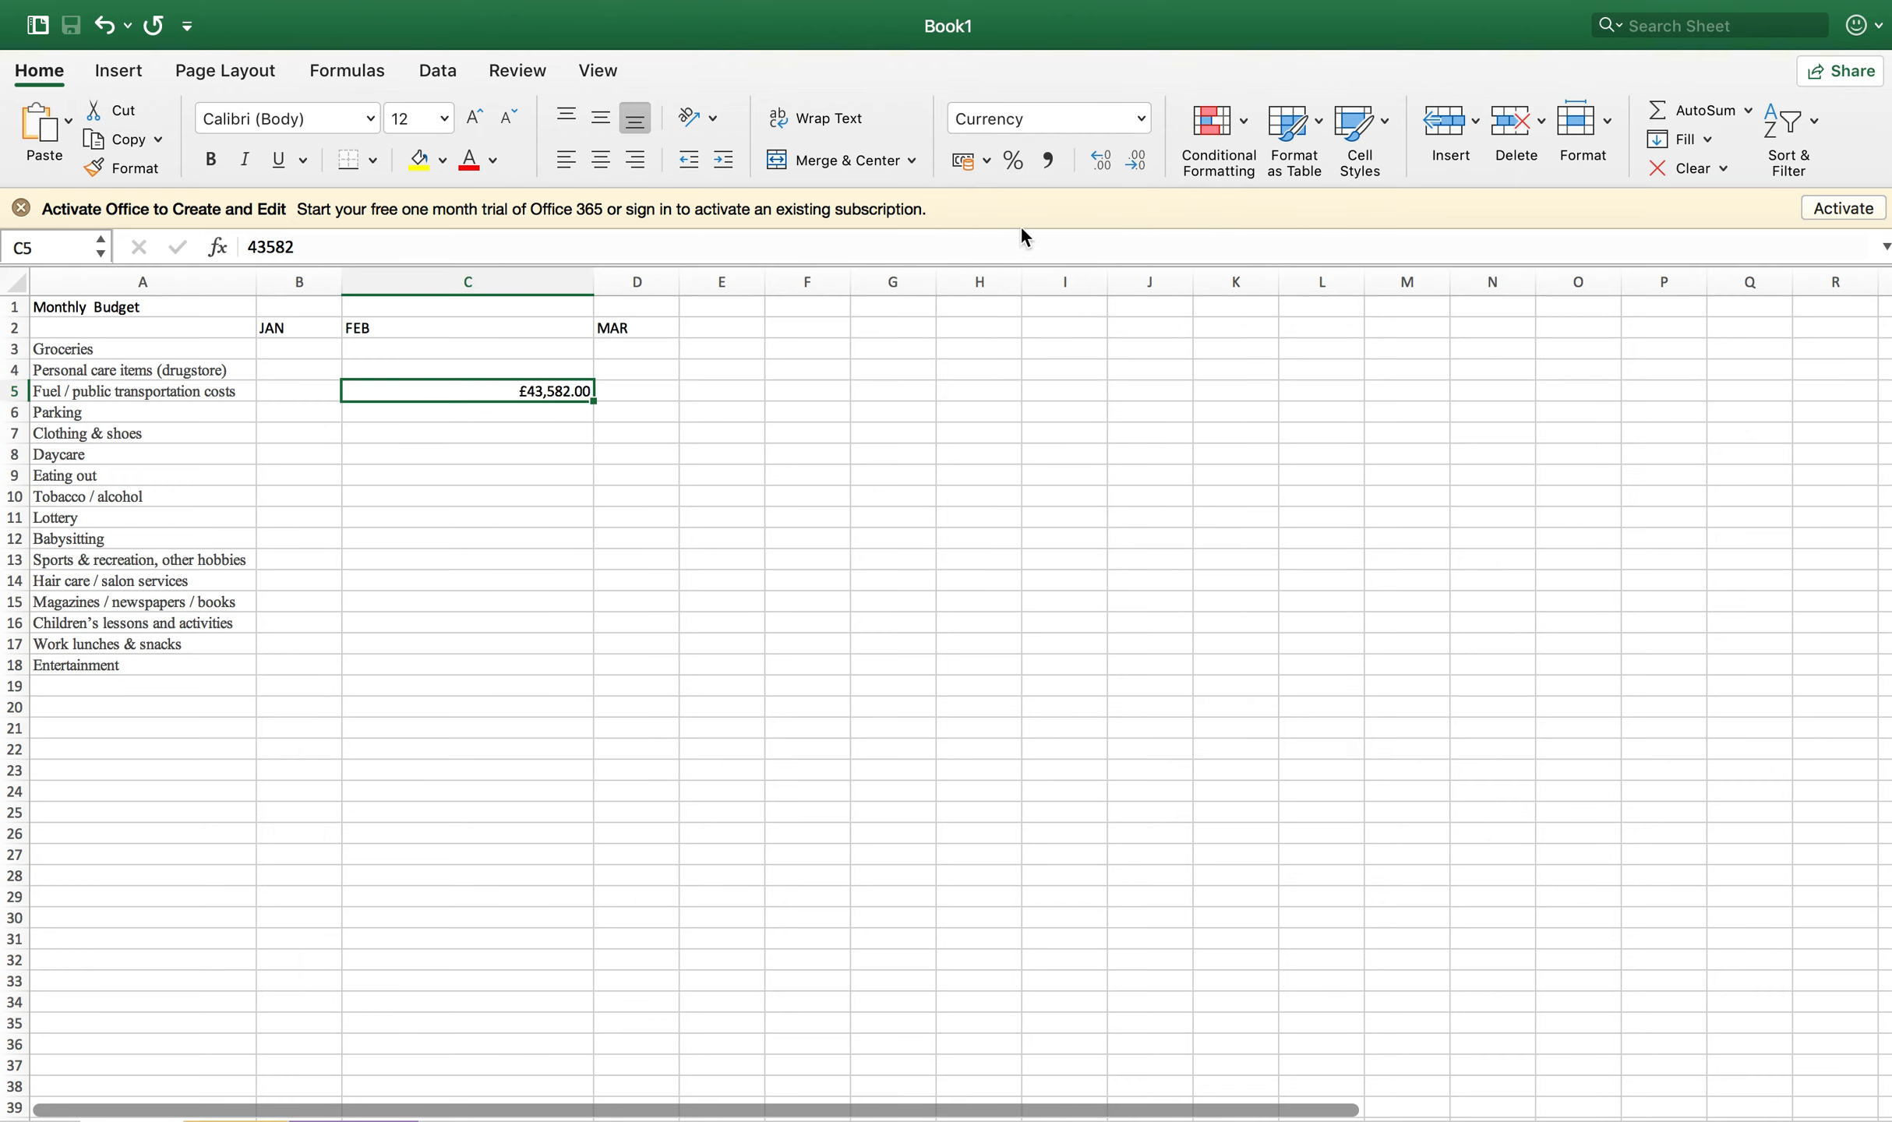
Step: Change the number format of cell C5 to Percentage, followed by Fraction
click(1141, 118)
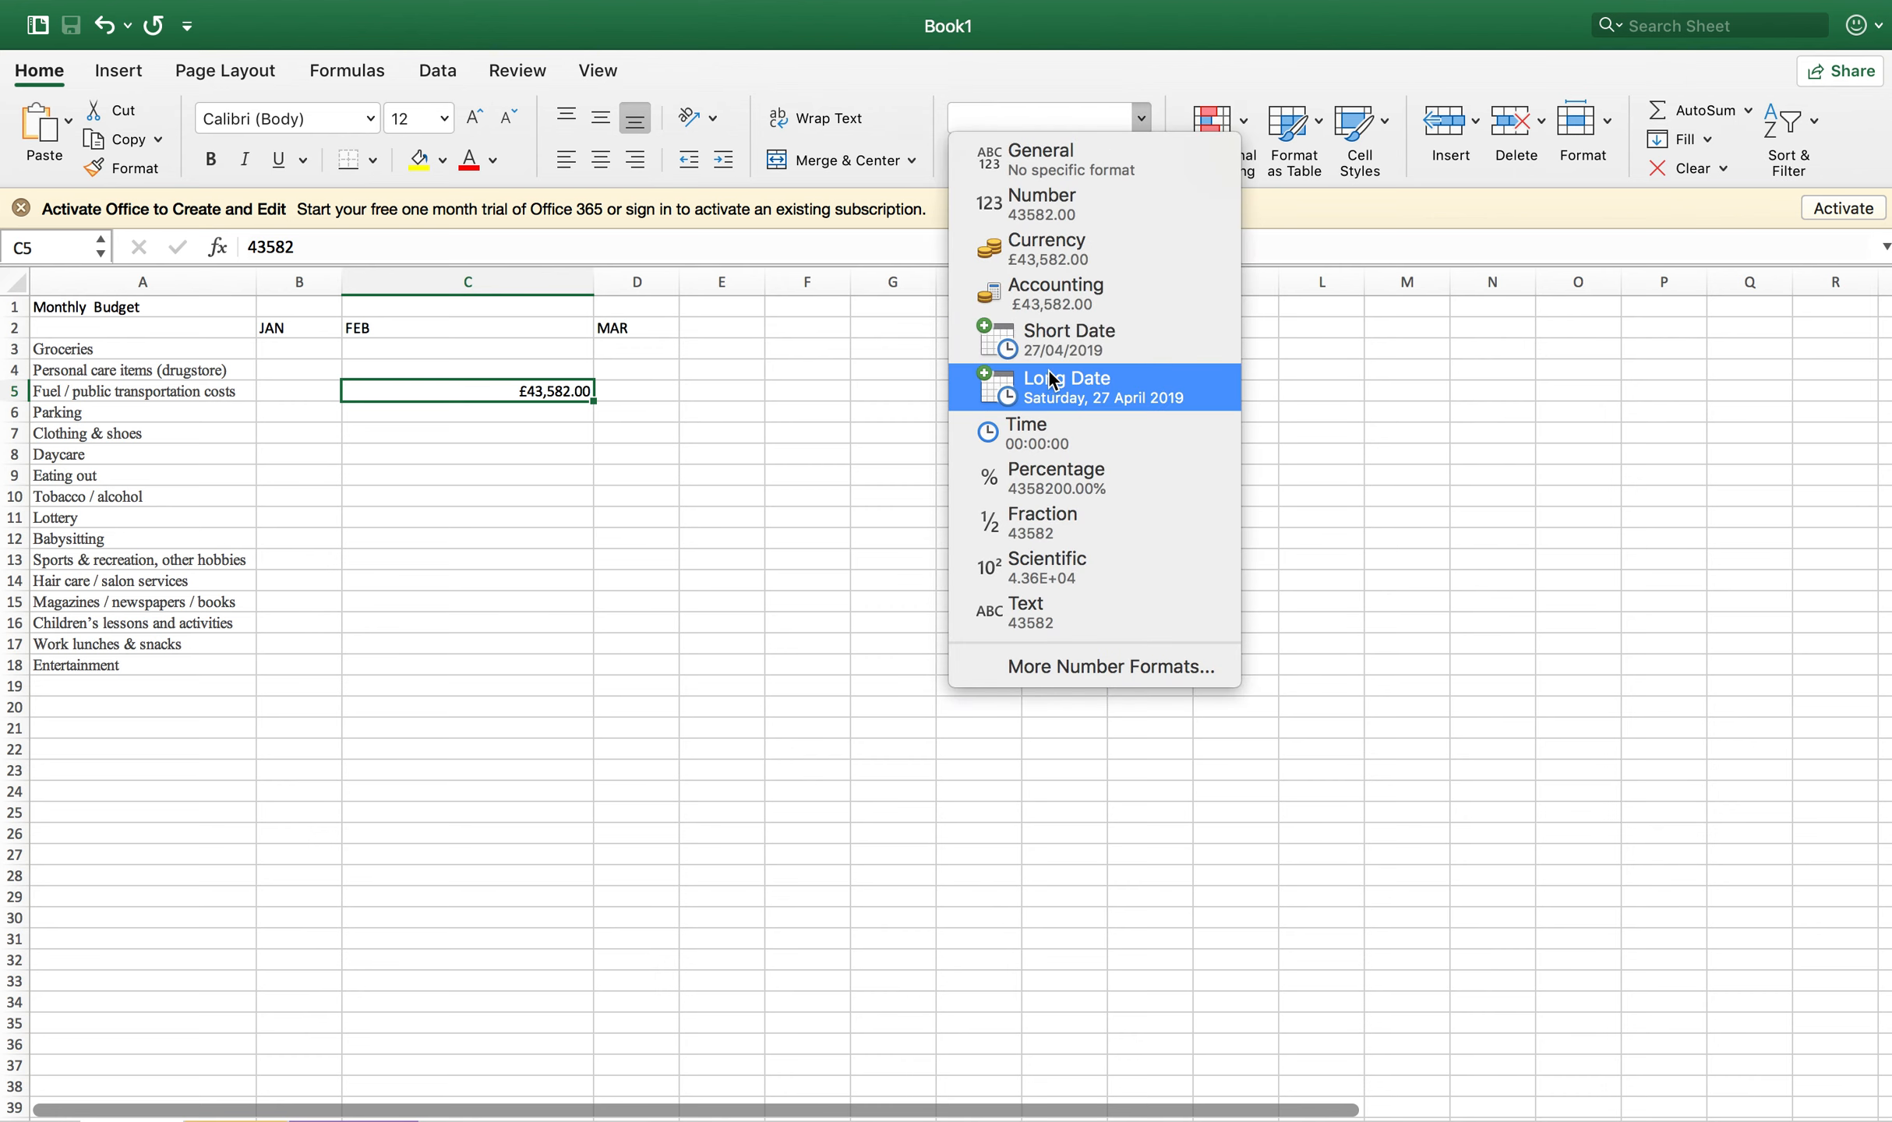
click(1095, 483)
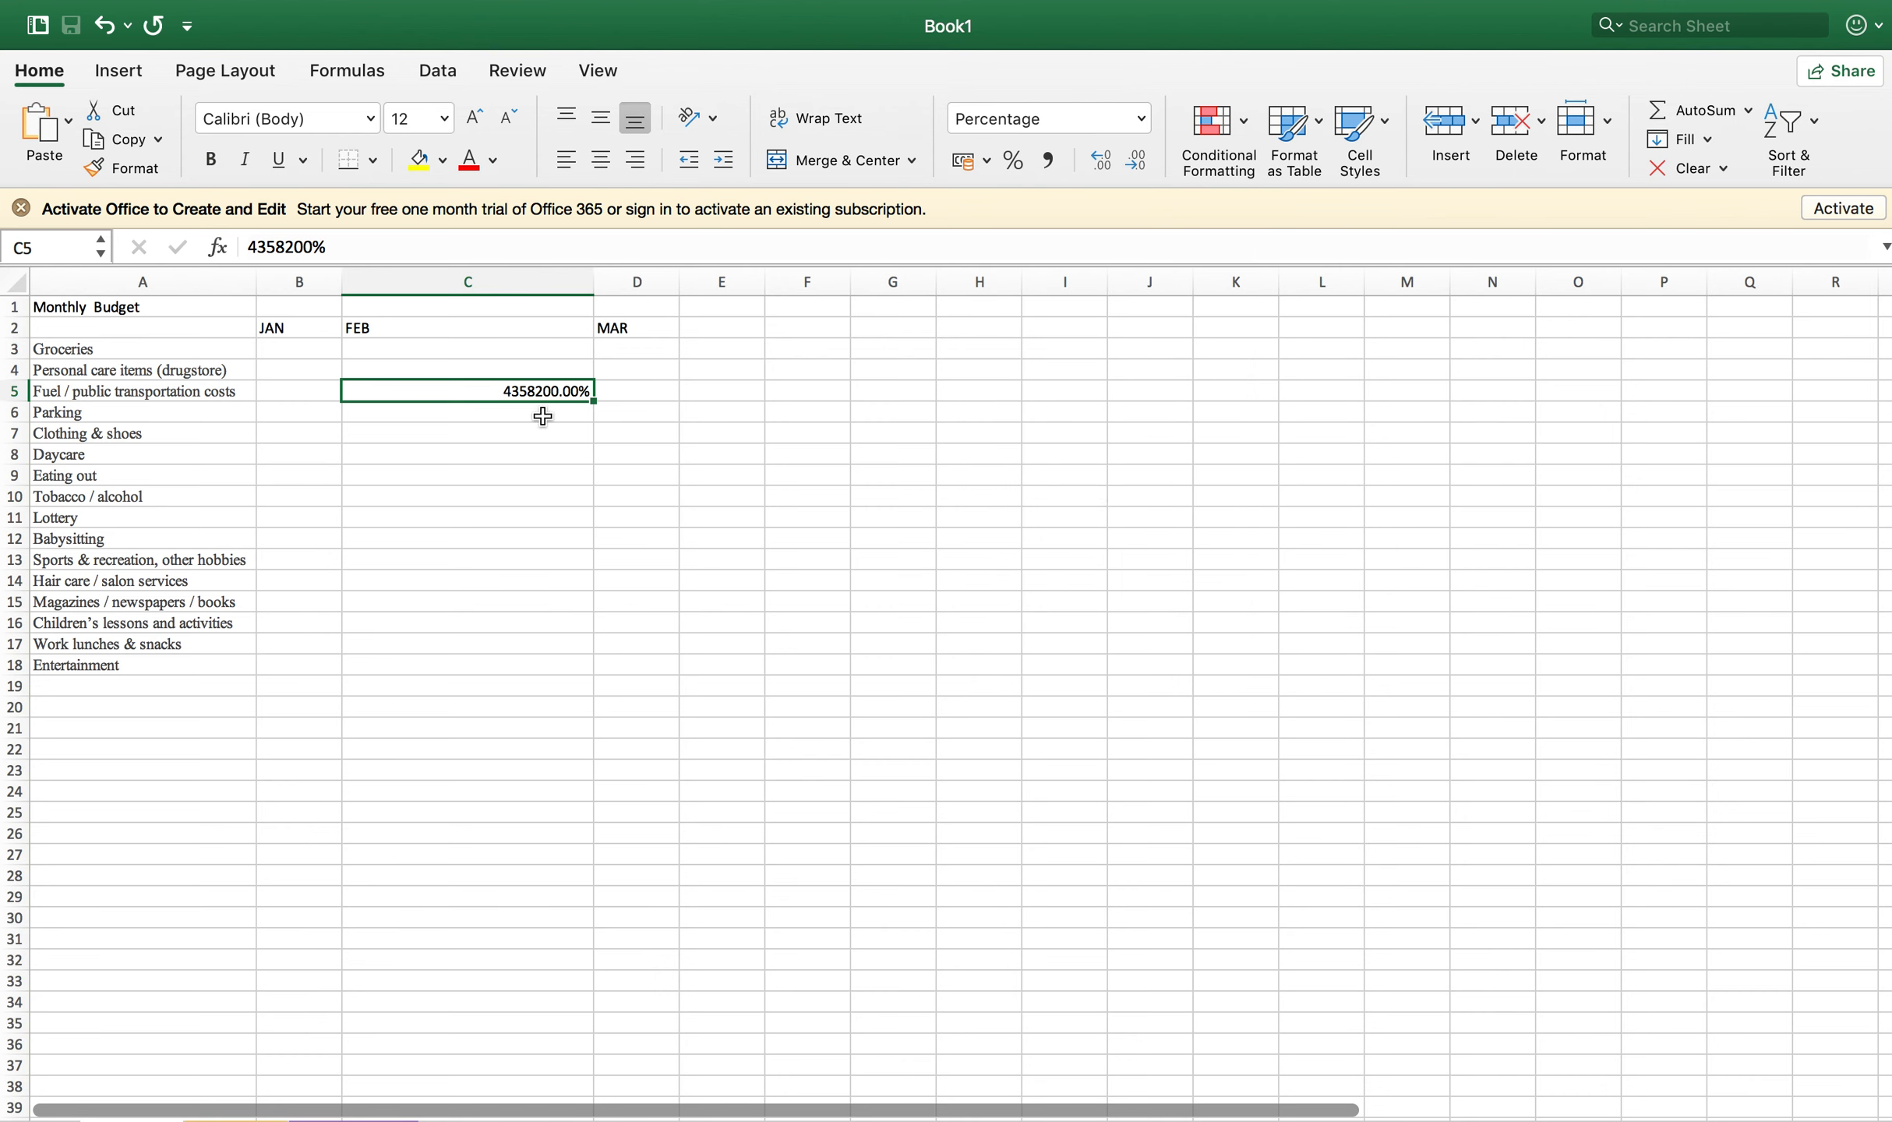
click(1146, 117)
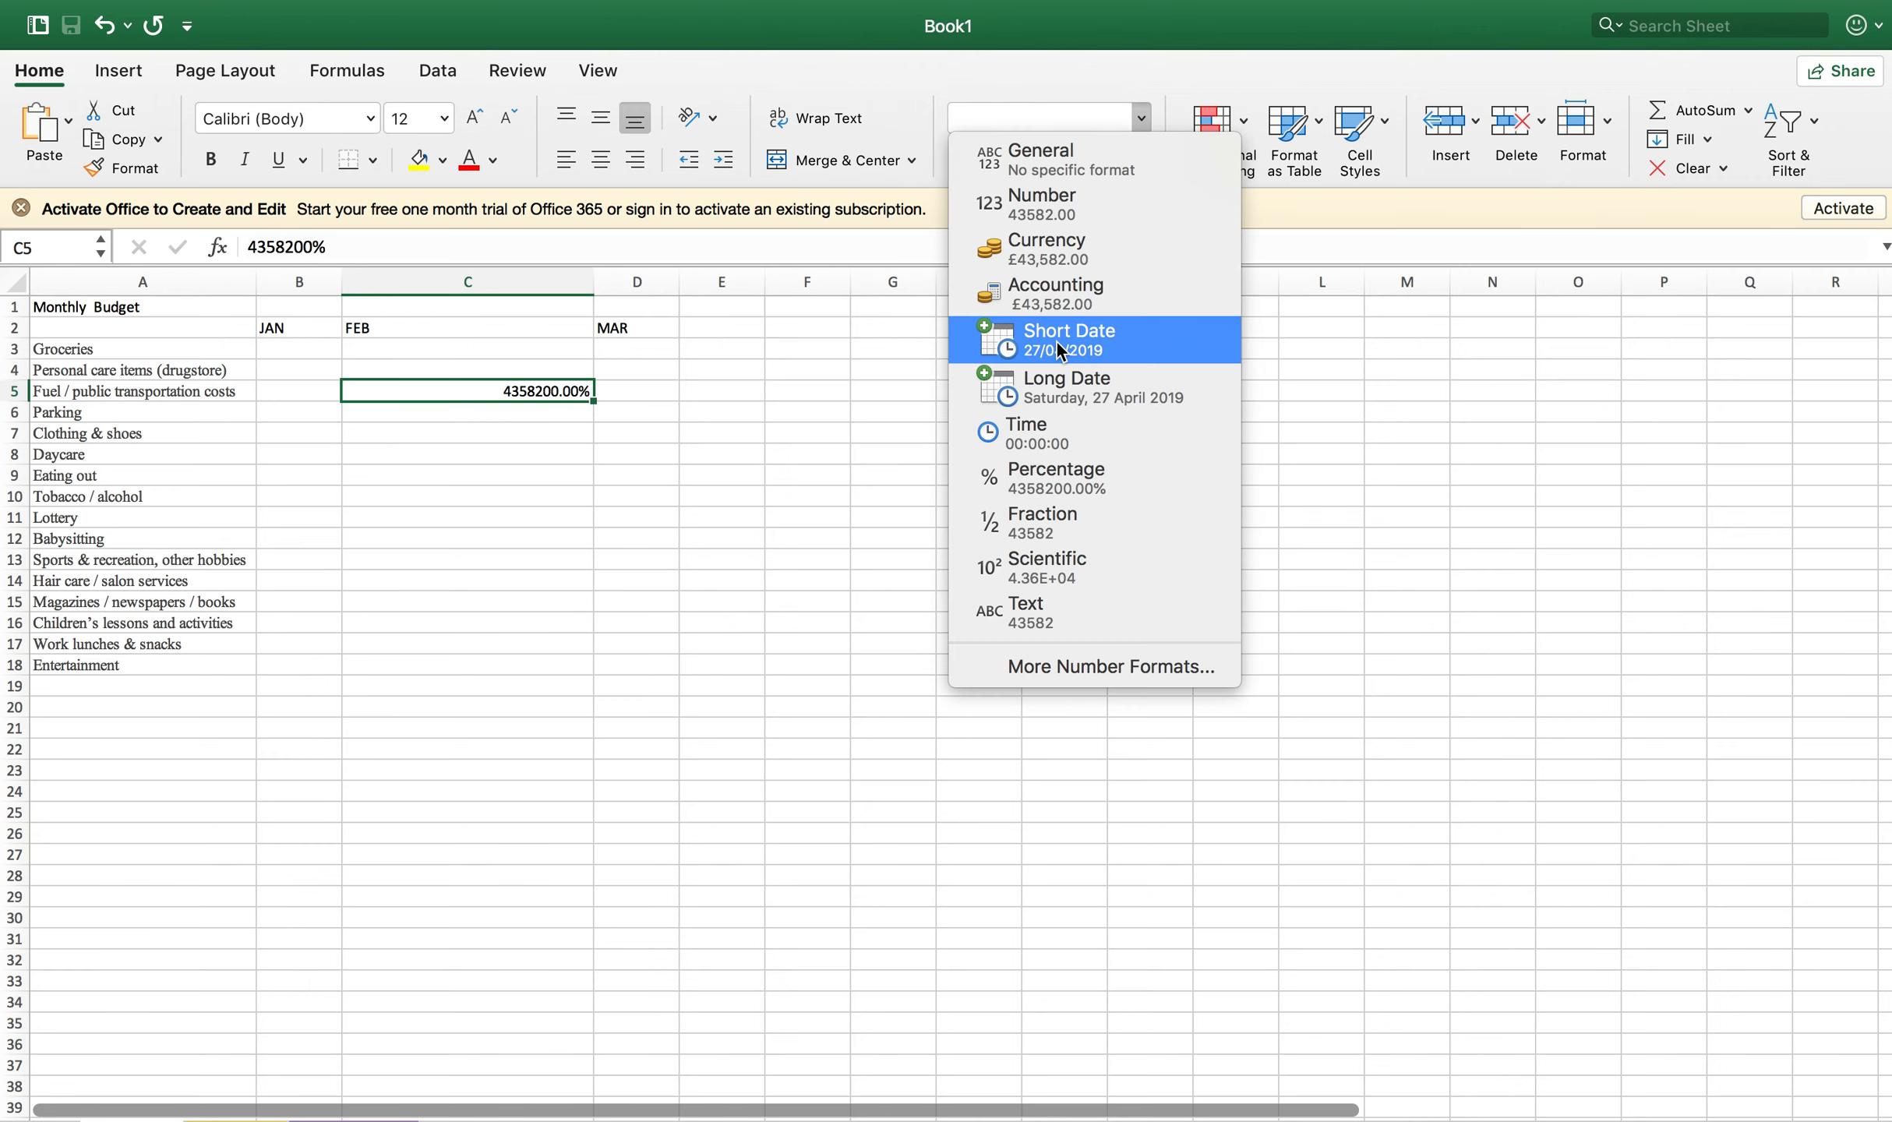
click(996, 526)
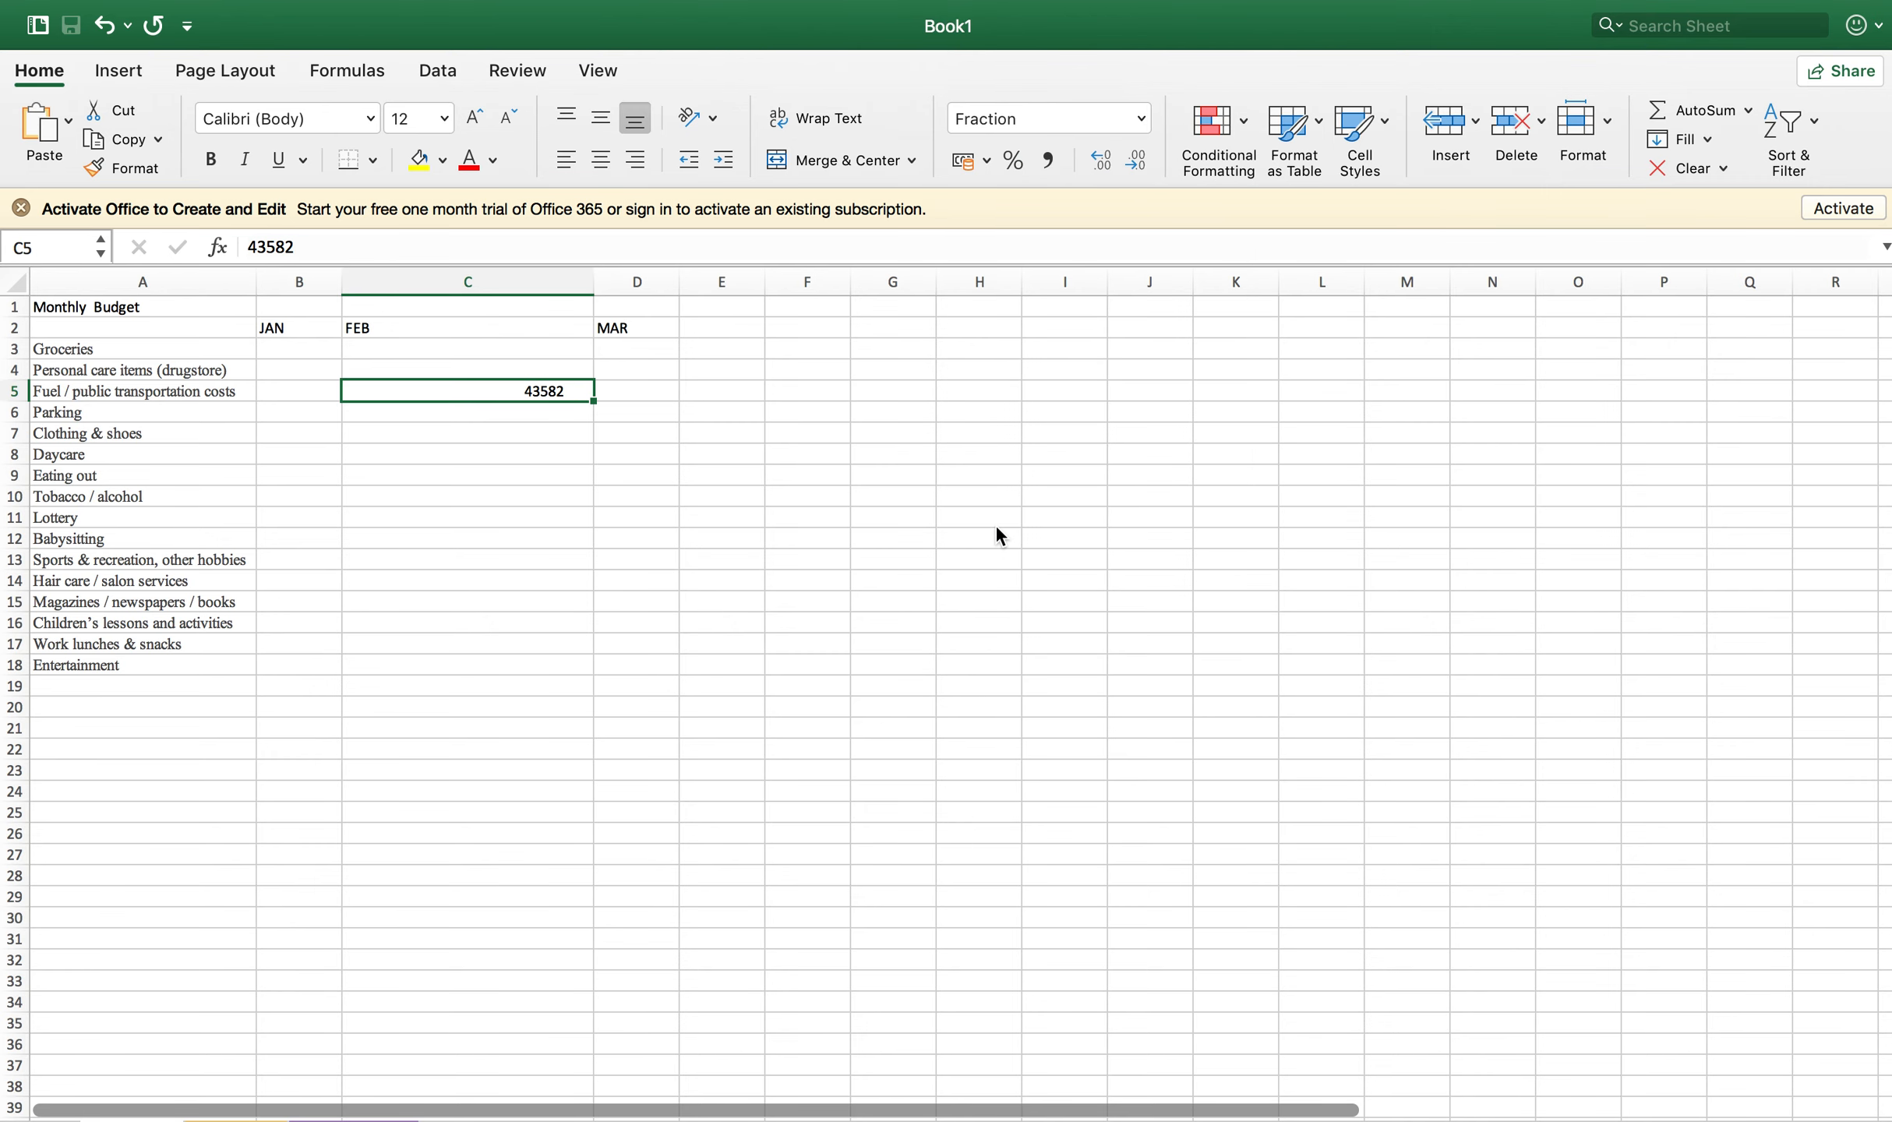
Step: Replace the value in cell C5 with 4.5 and reselect the cell
double_click(546, 388)
key(Escape)
drag(530, 388, 601, 388)
click(535, 388)
text(4.5)
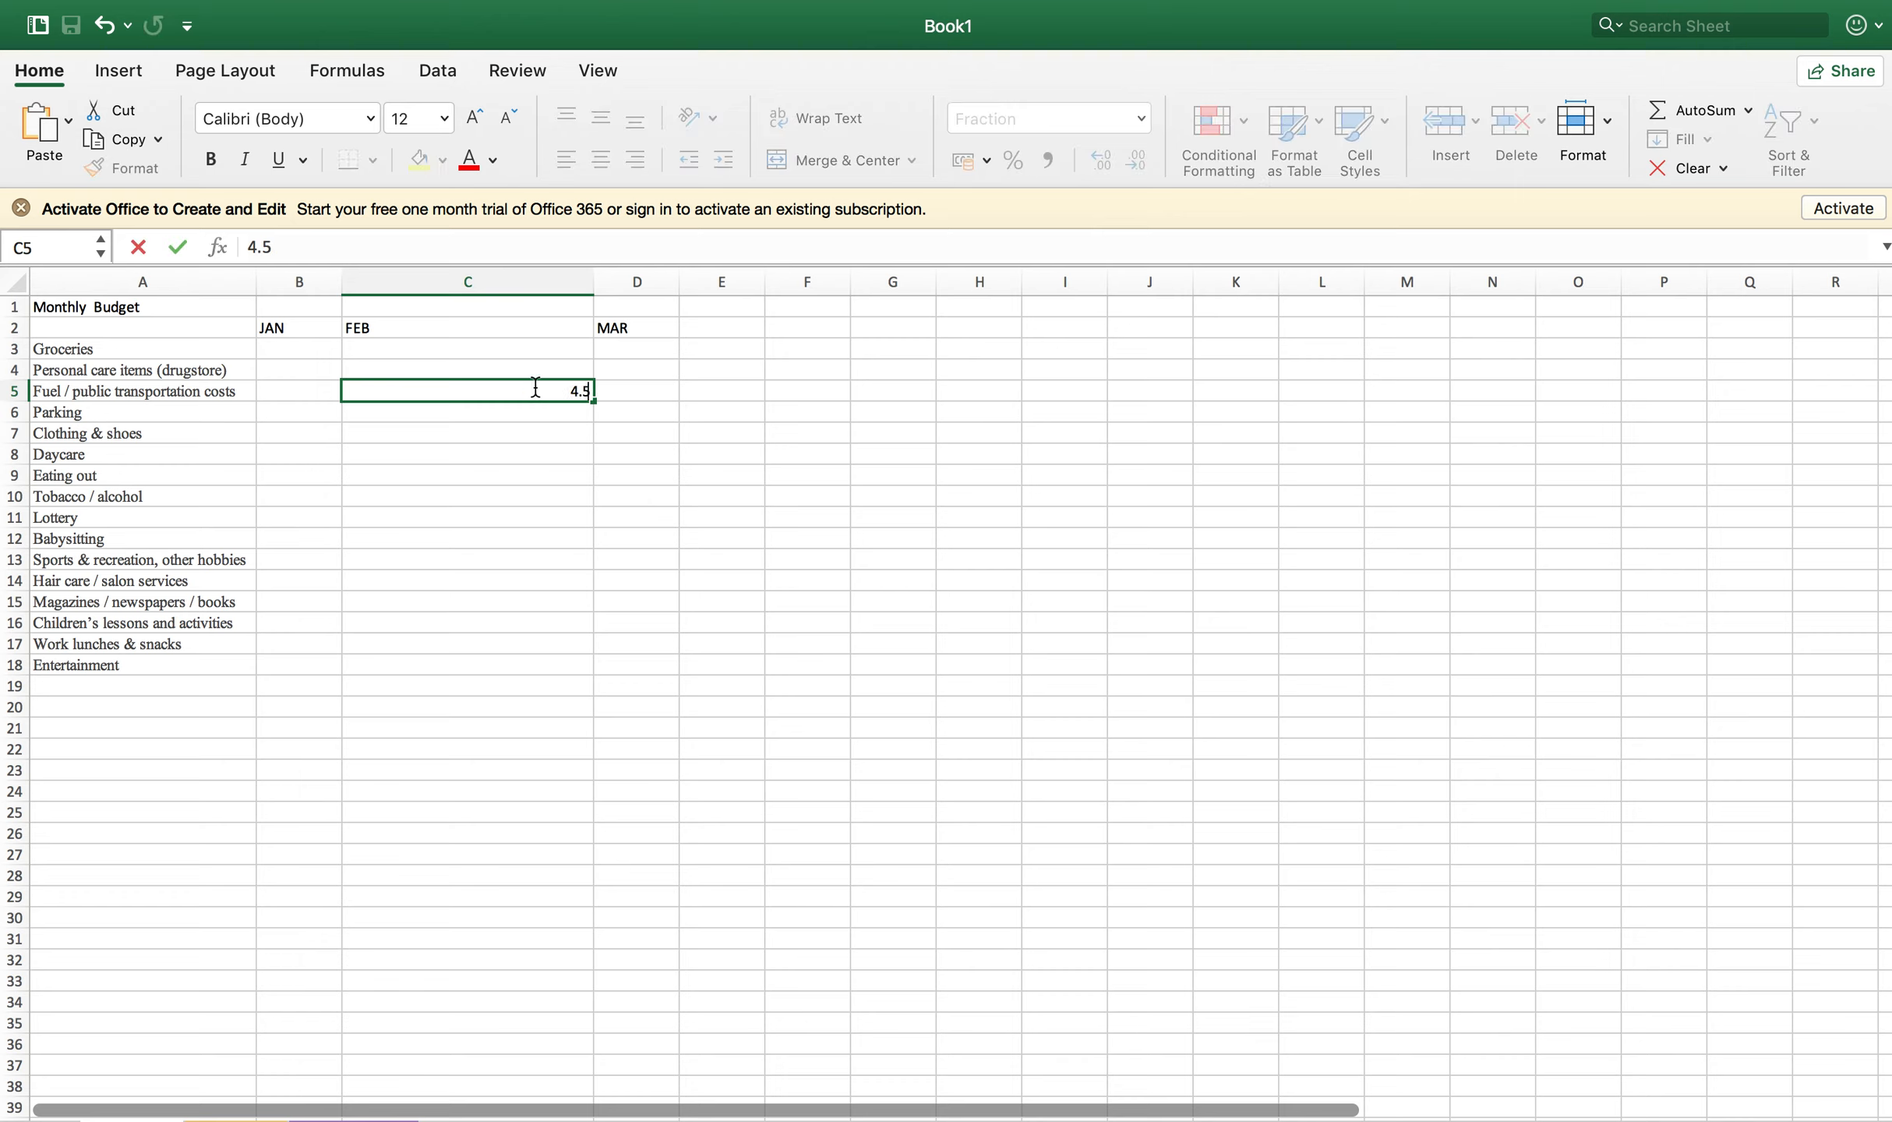
key(Return)
click(571, 389)
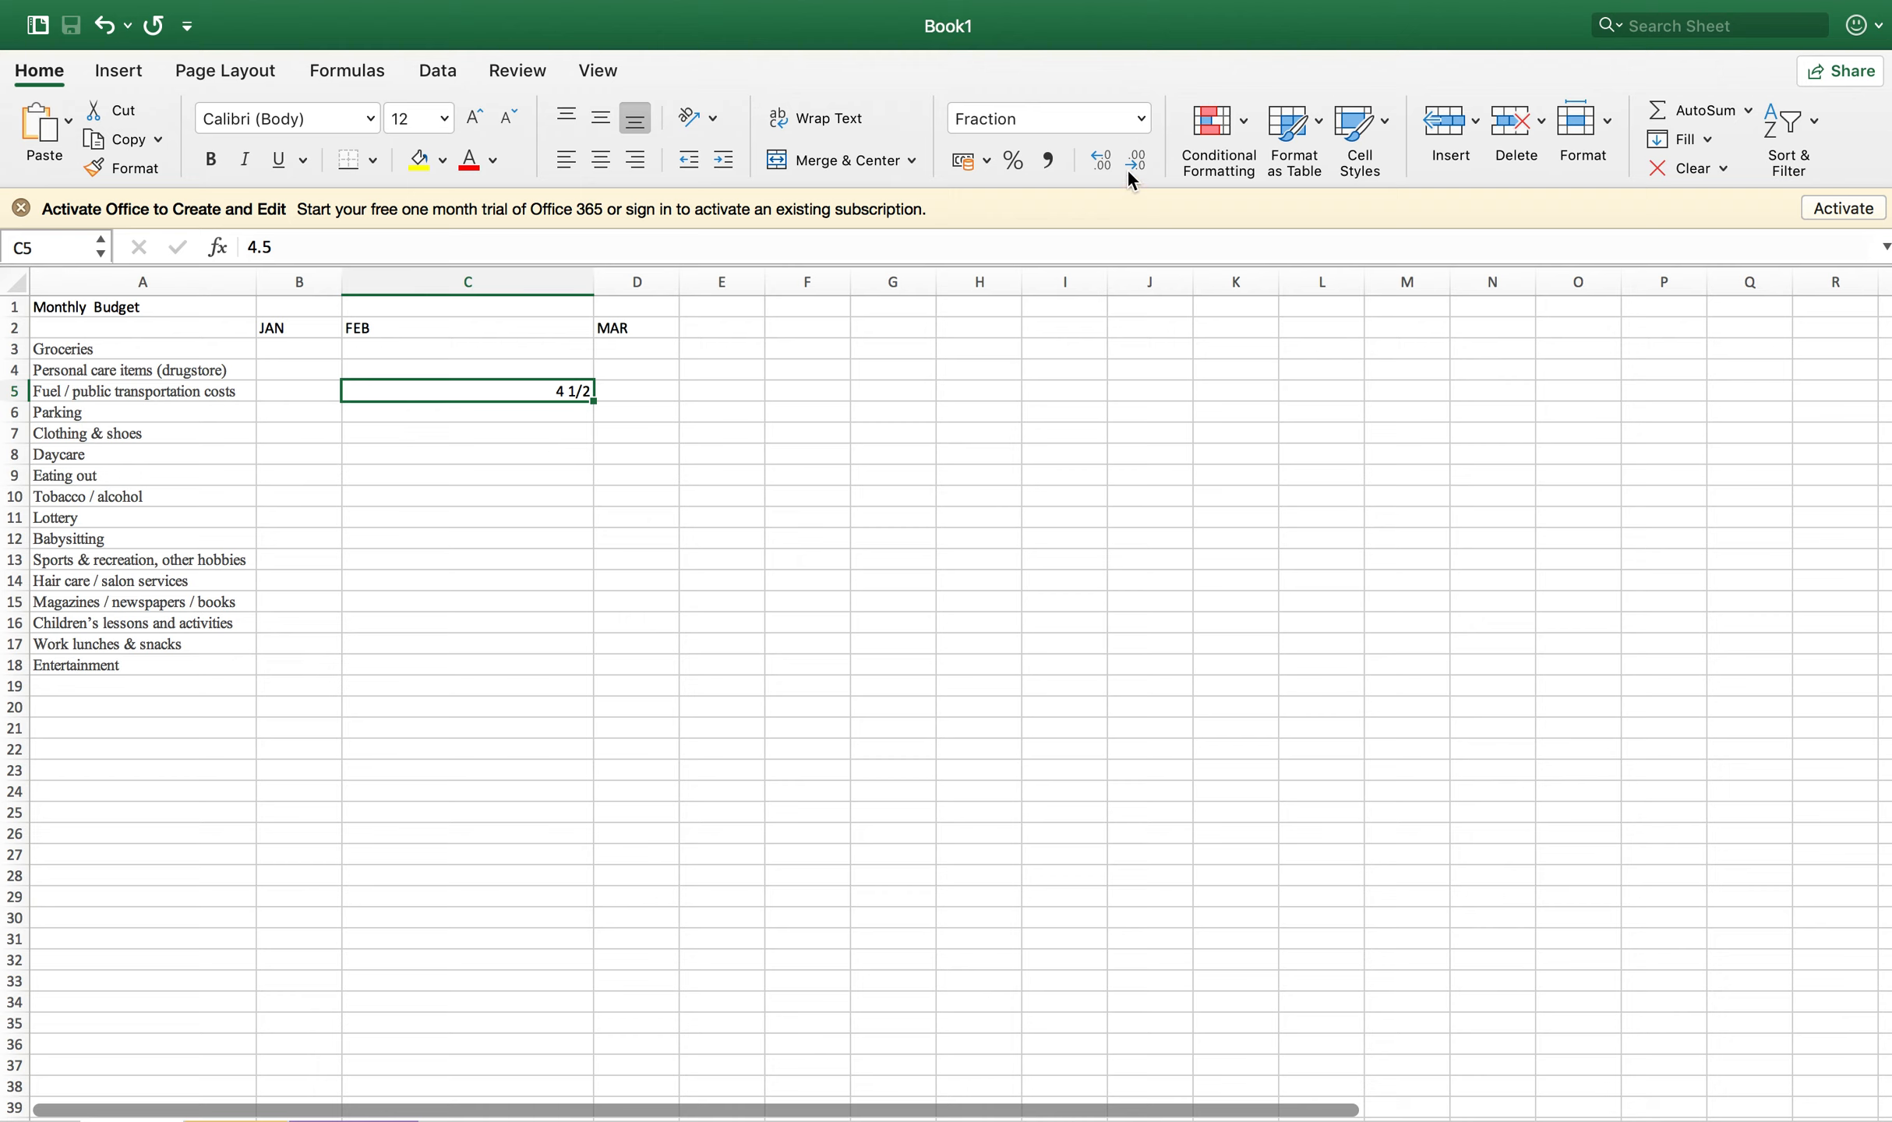
Step: Try the Percentage number format on the 4.5 in cell C5, followed by Scientific
click(1139, 120)
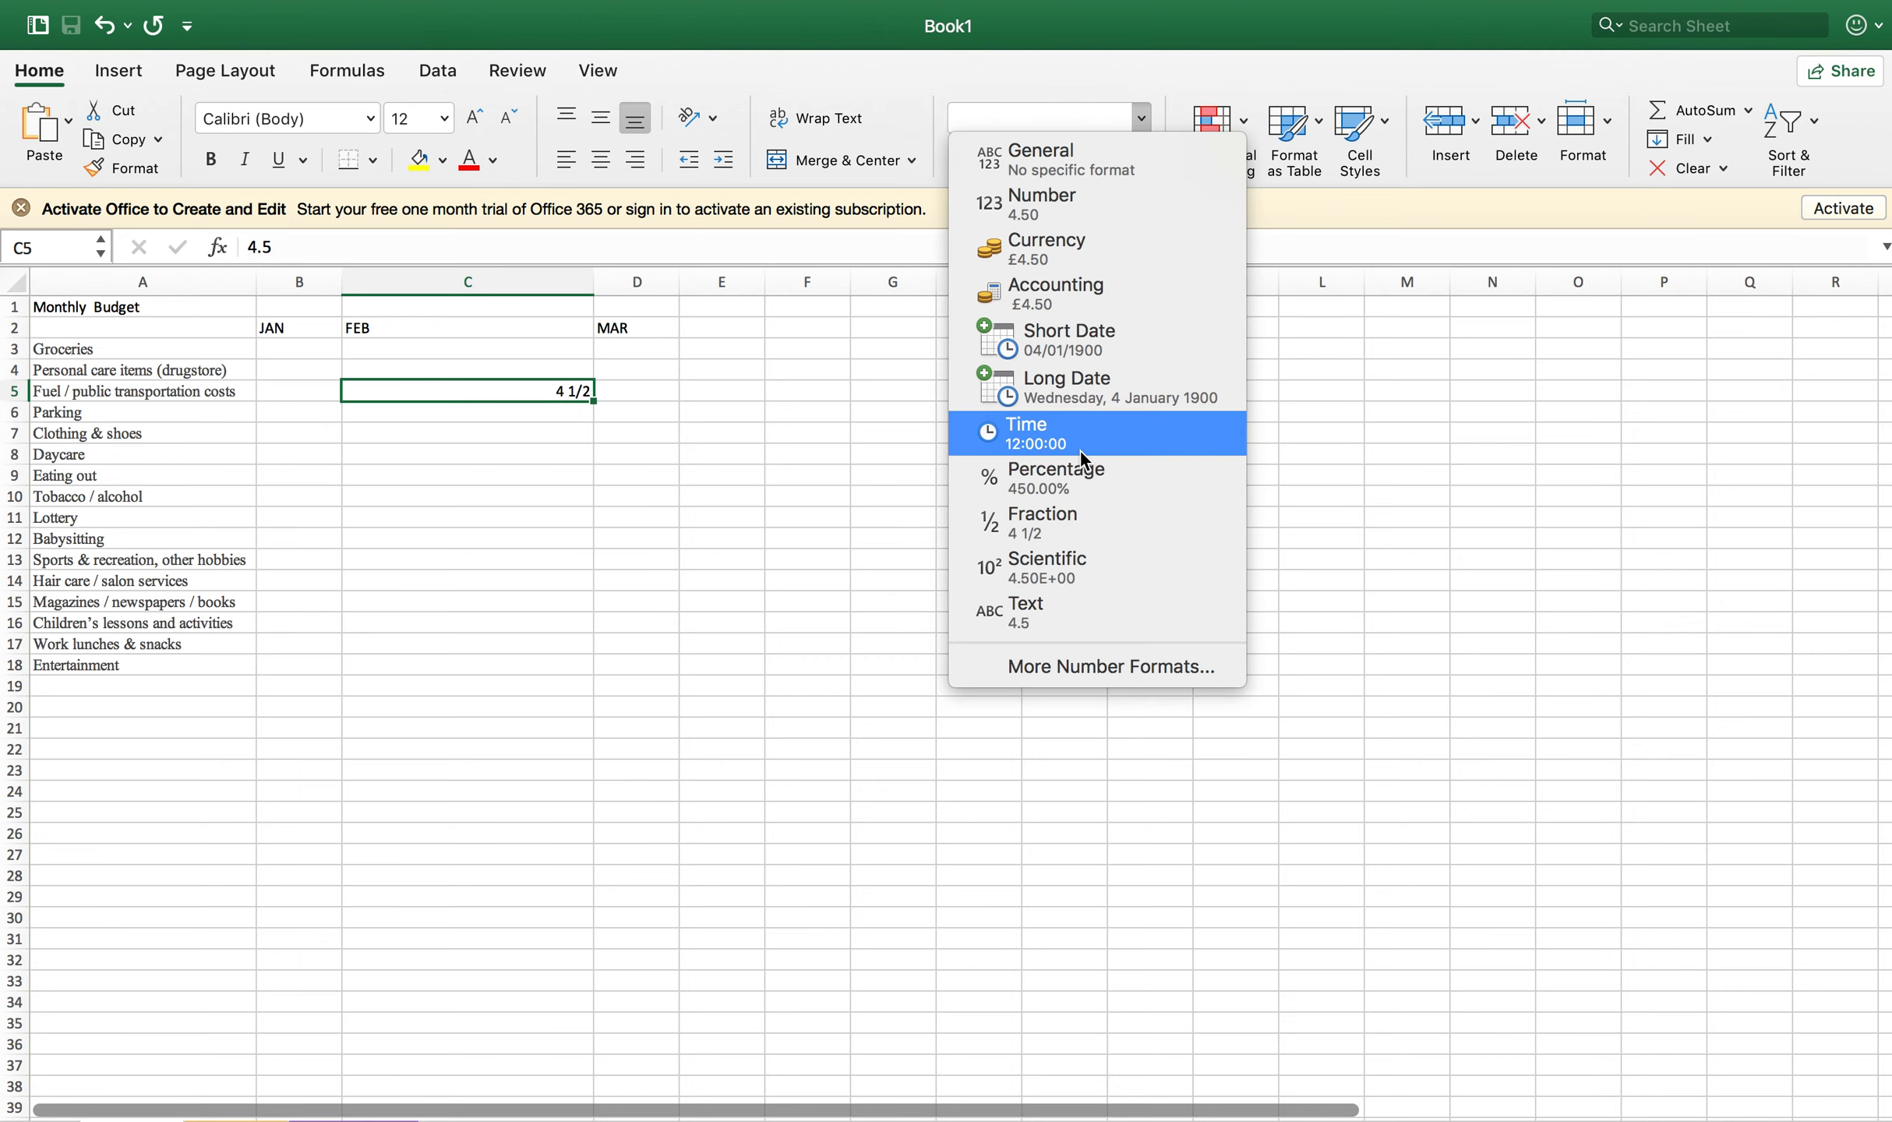
click(1097, 489)
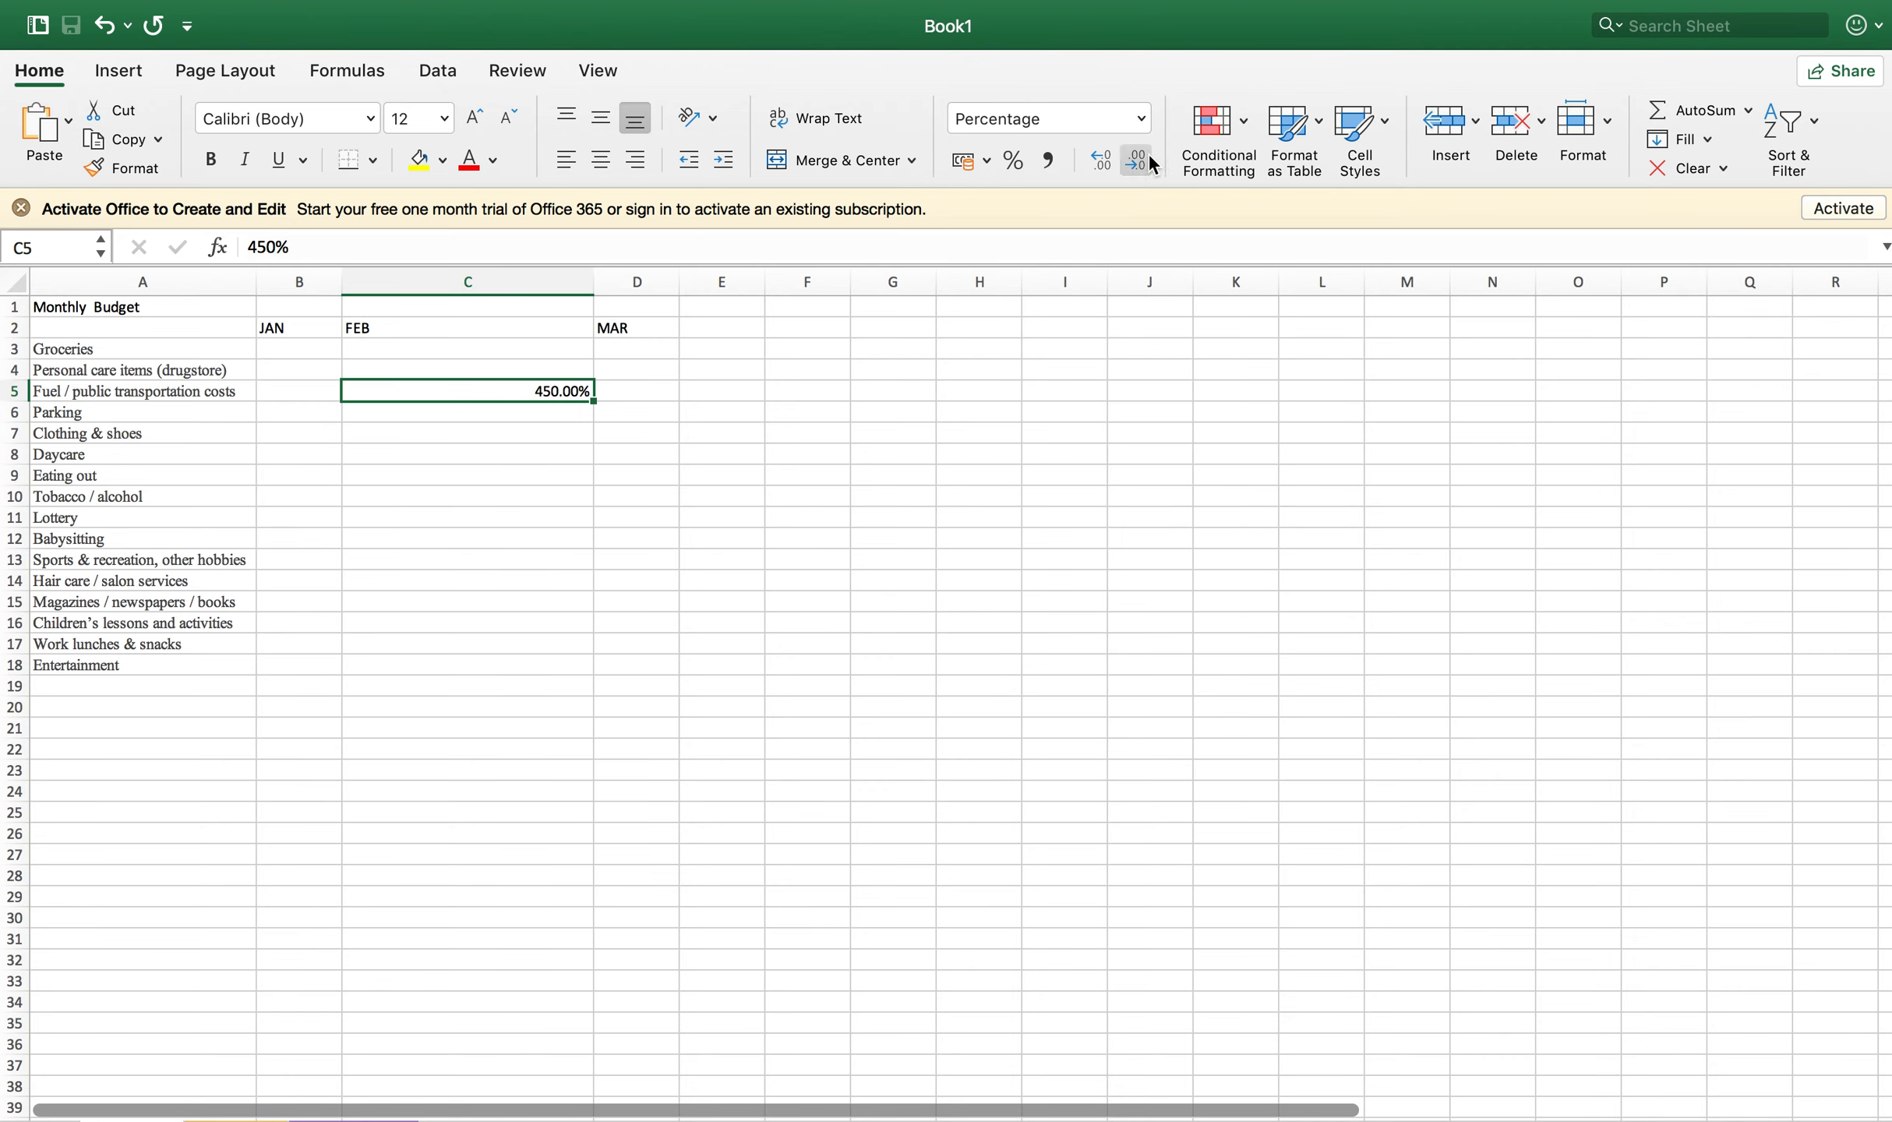
click(1144, 129)
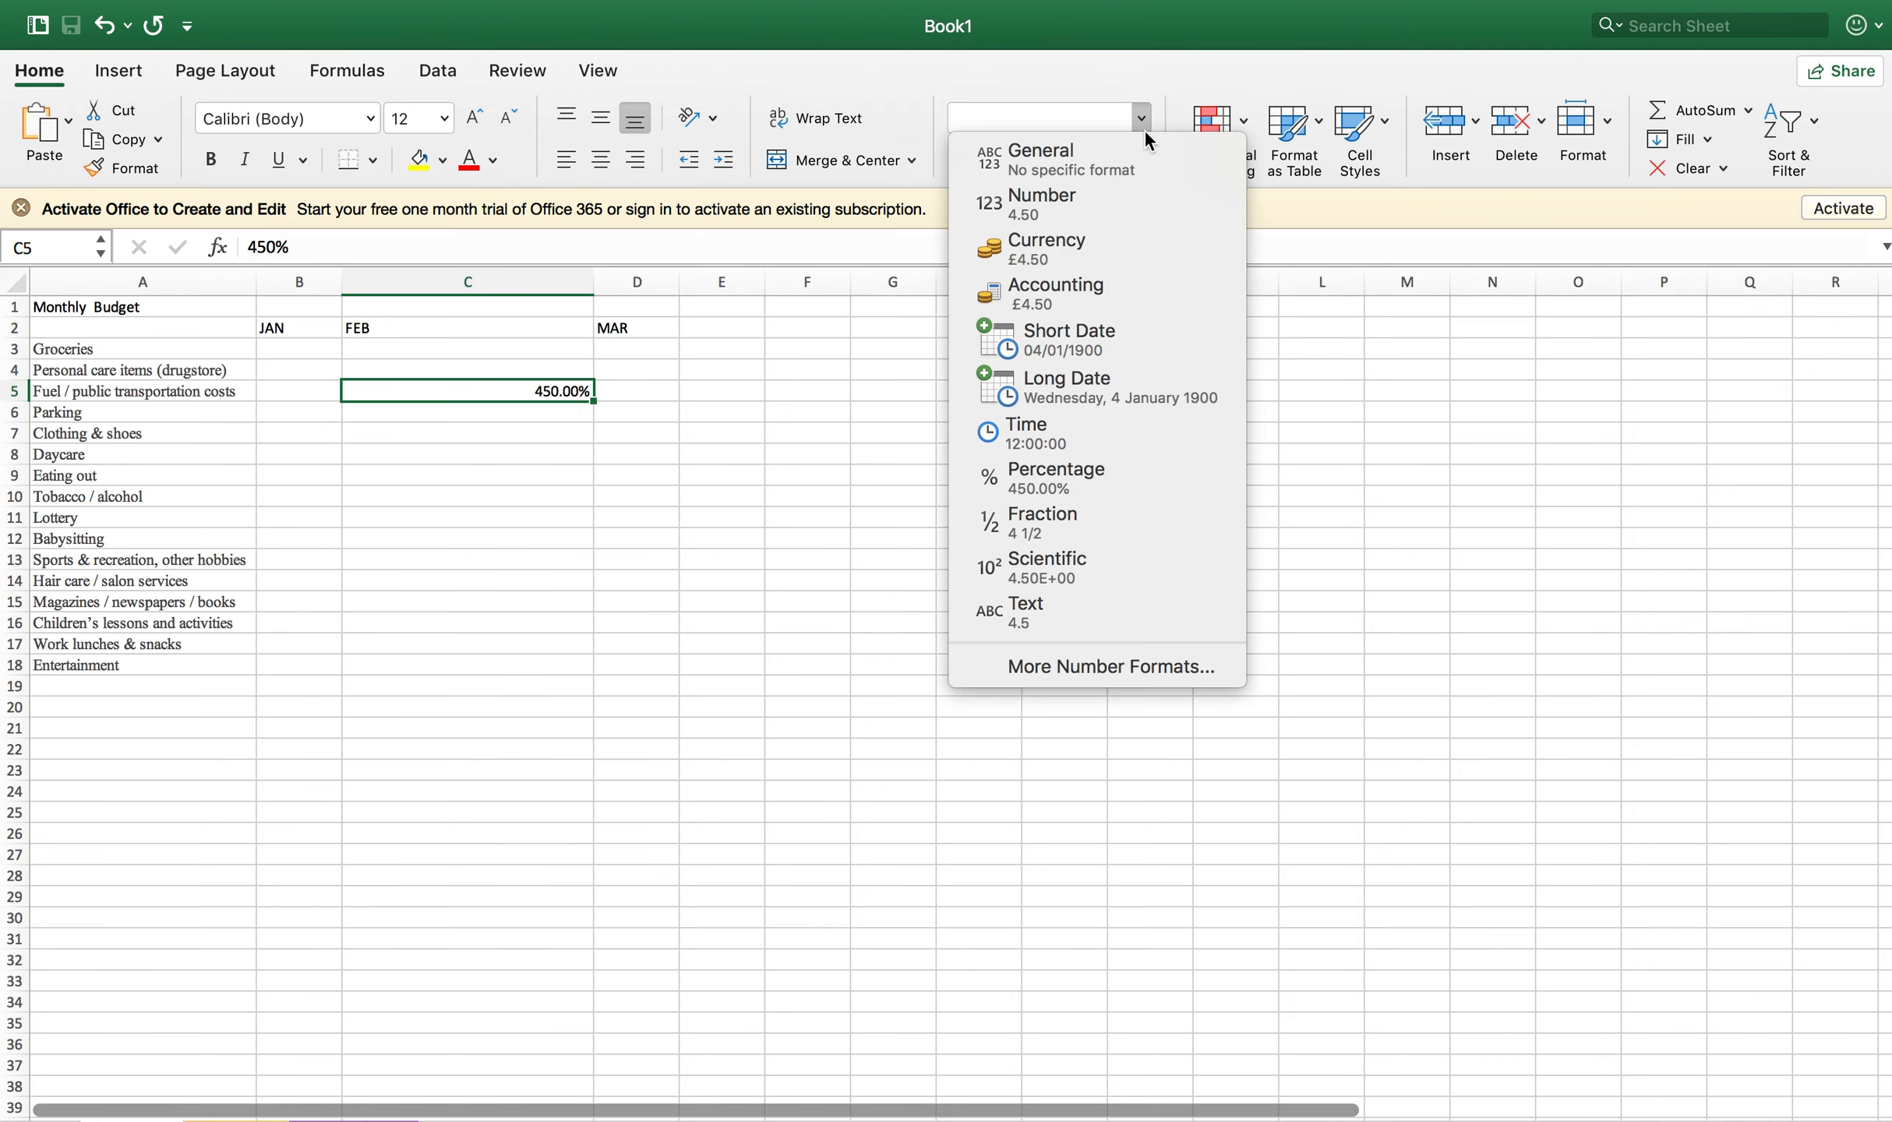
click(1014, 569)
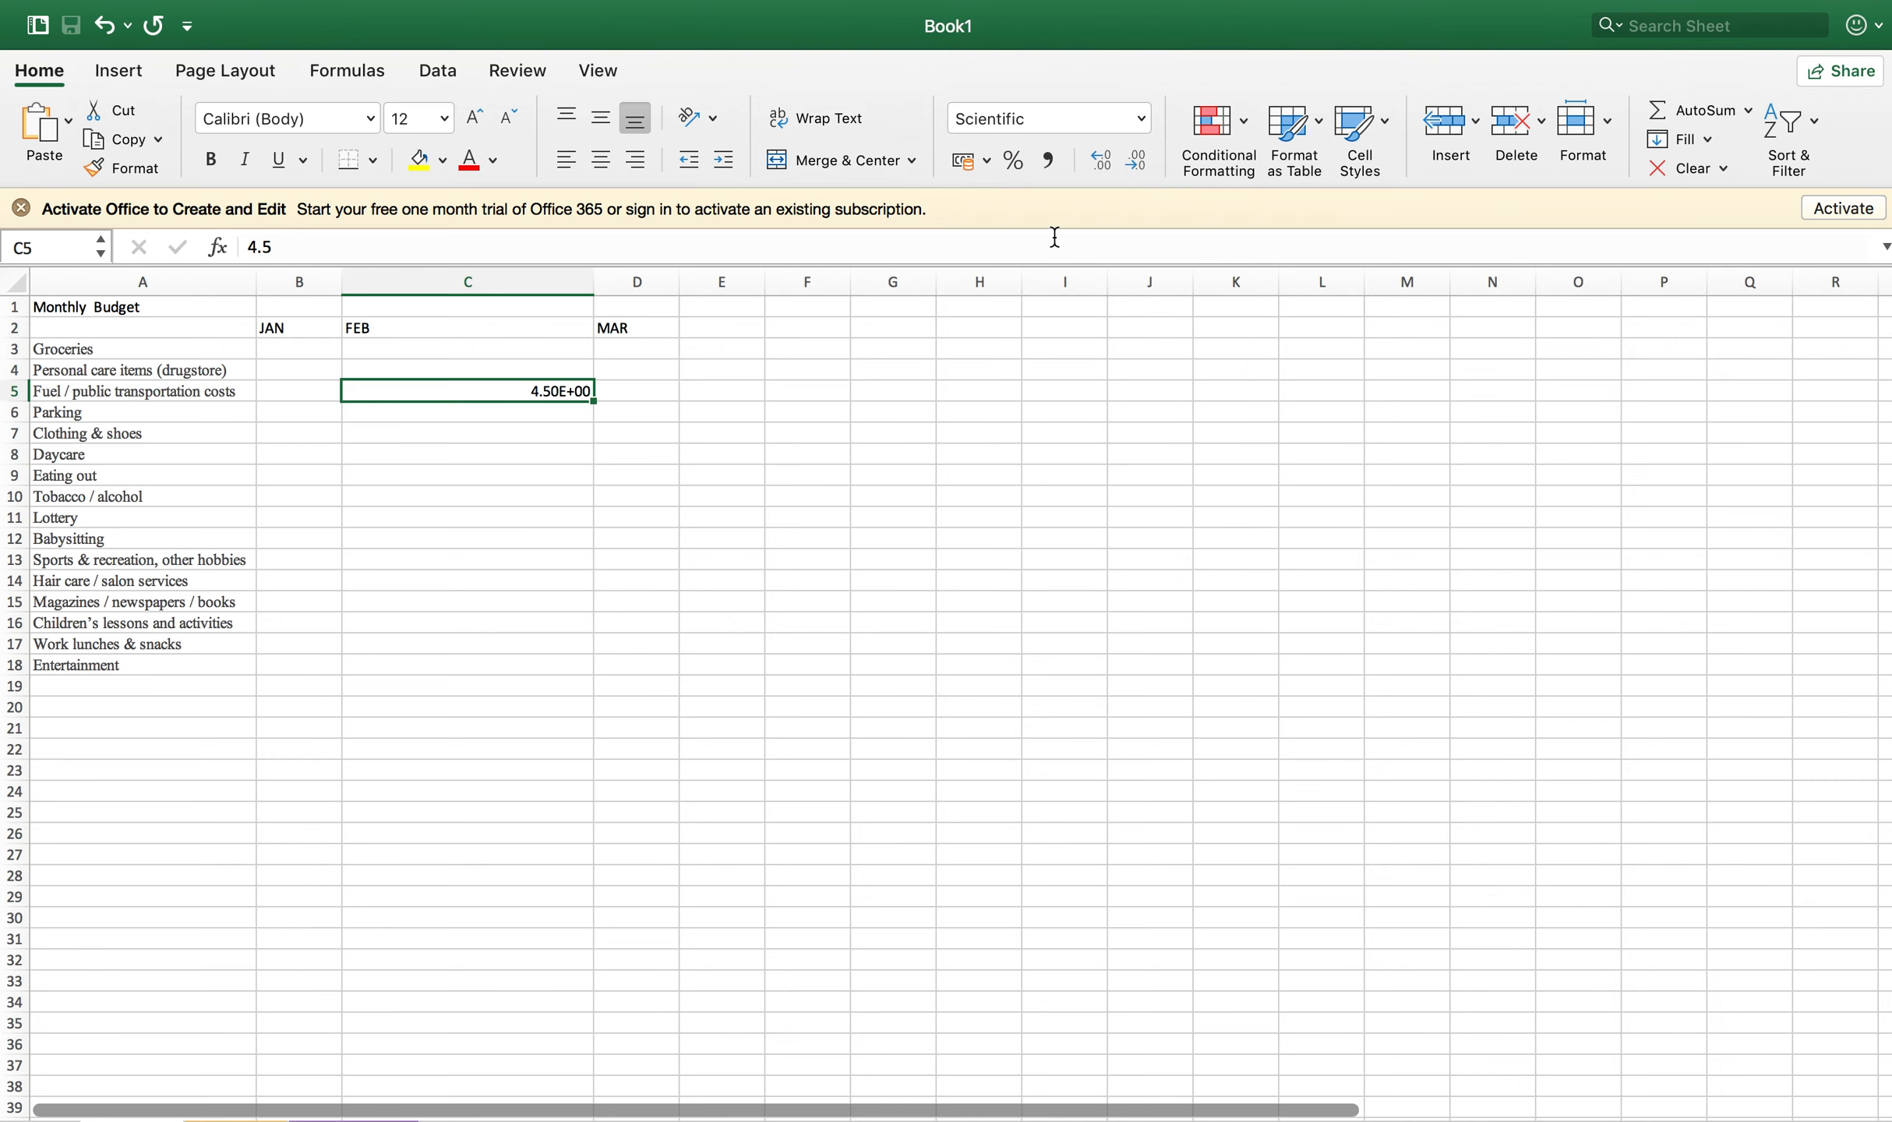
Step: Format cell C5 as Text
click(1140, 121)
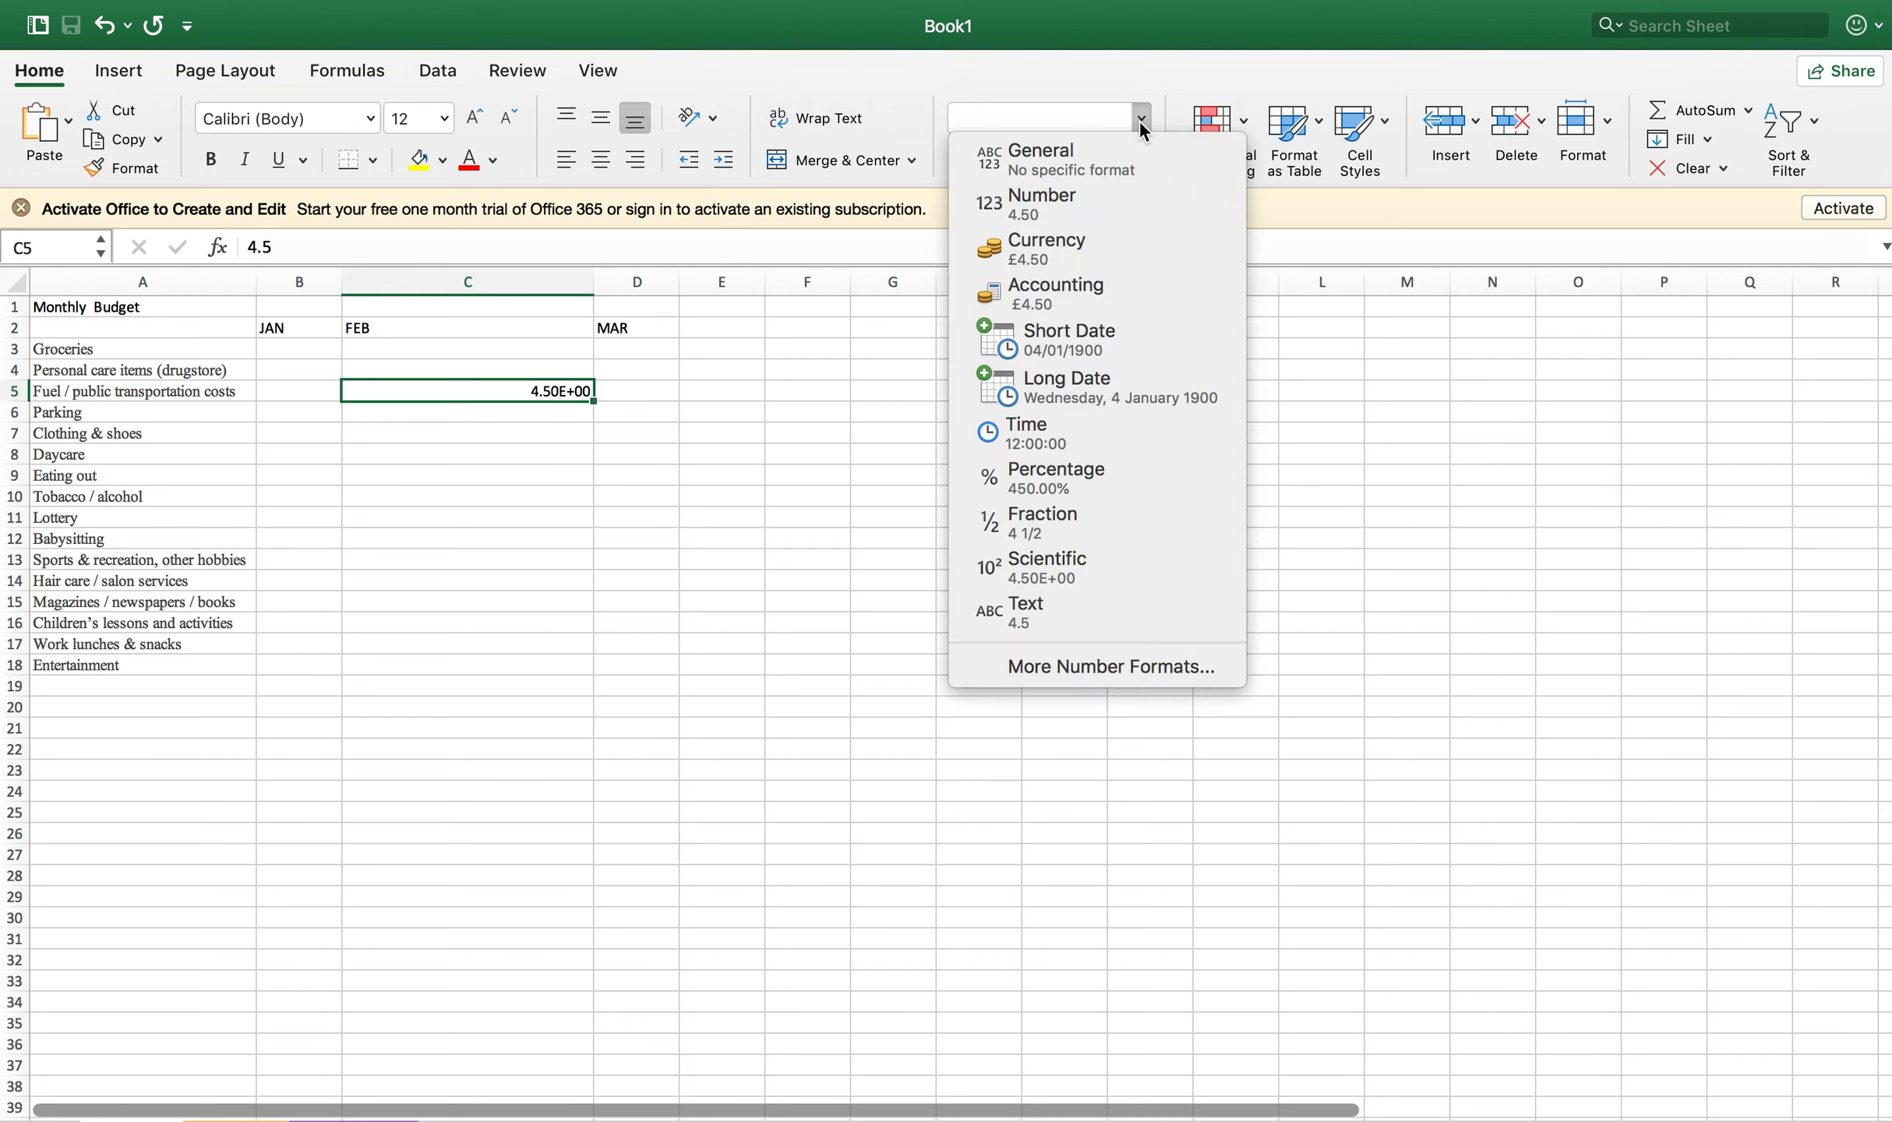
click(1034, 615)
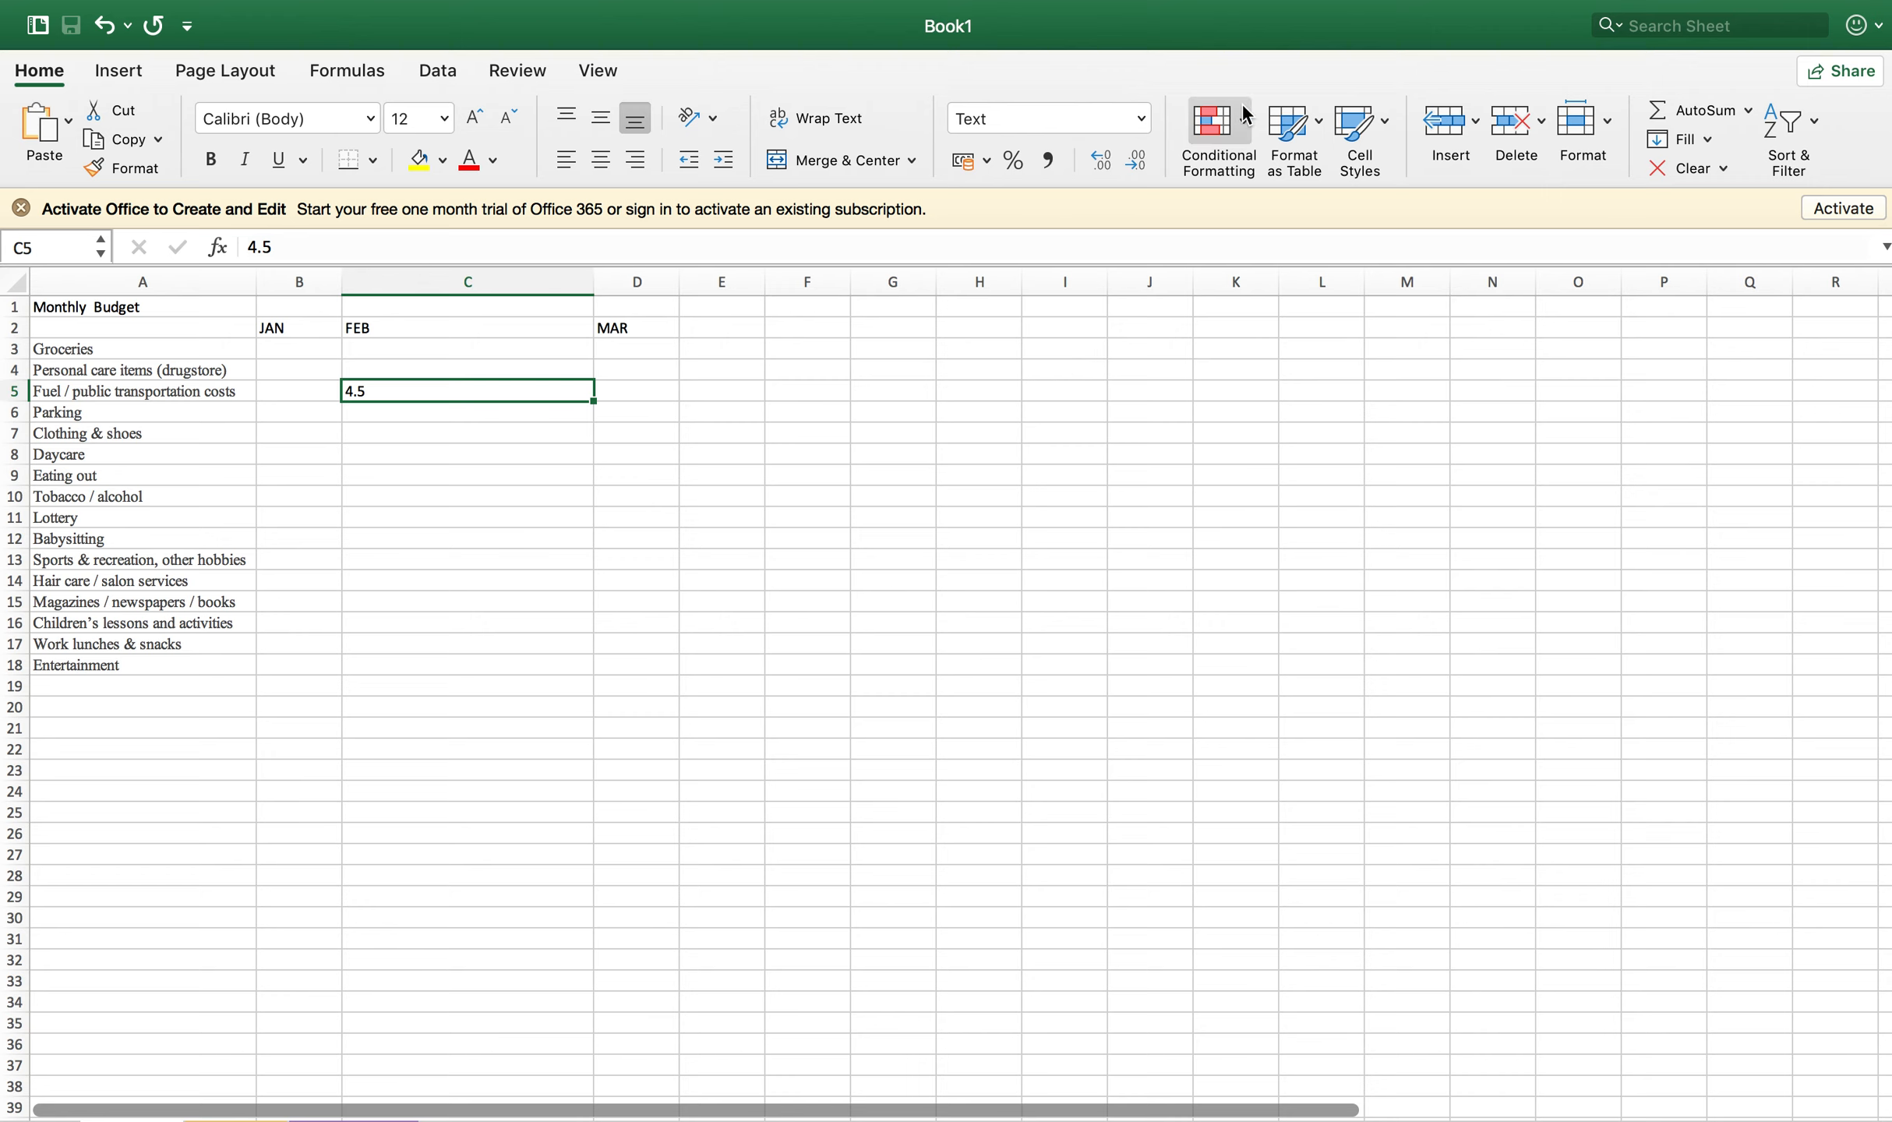
click(1142, 120)
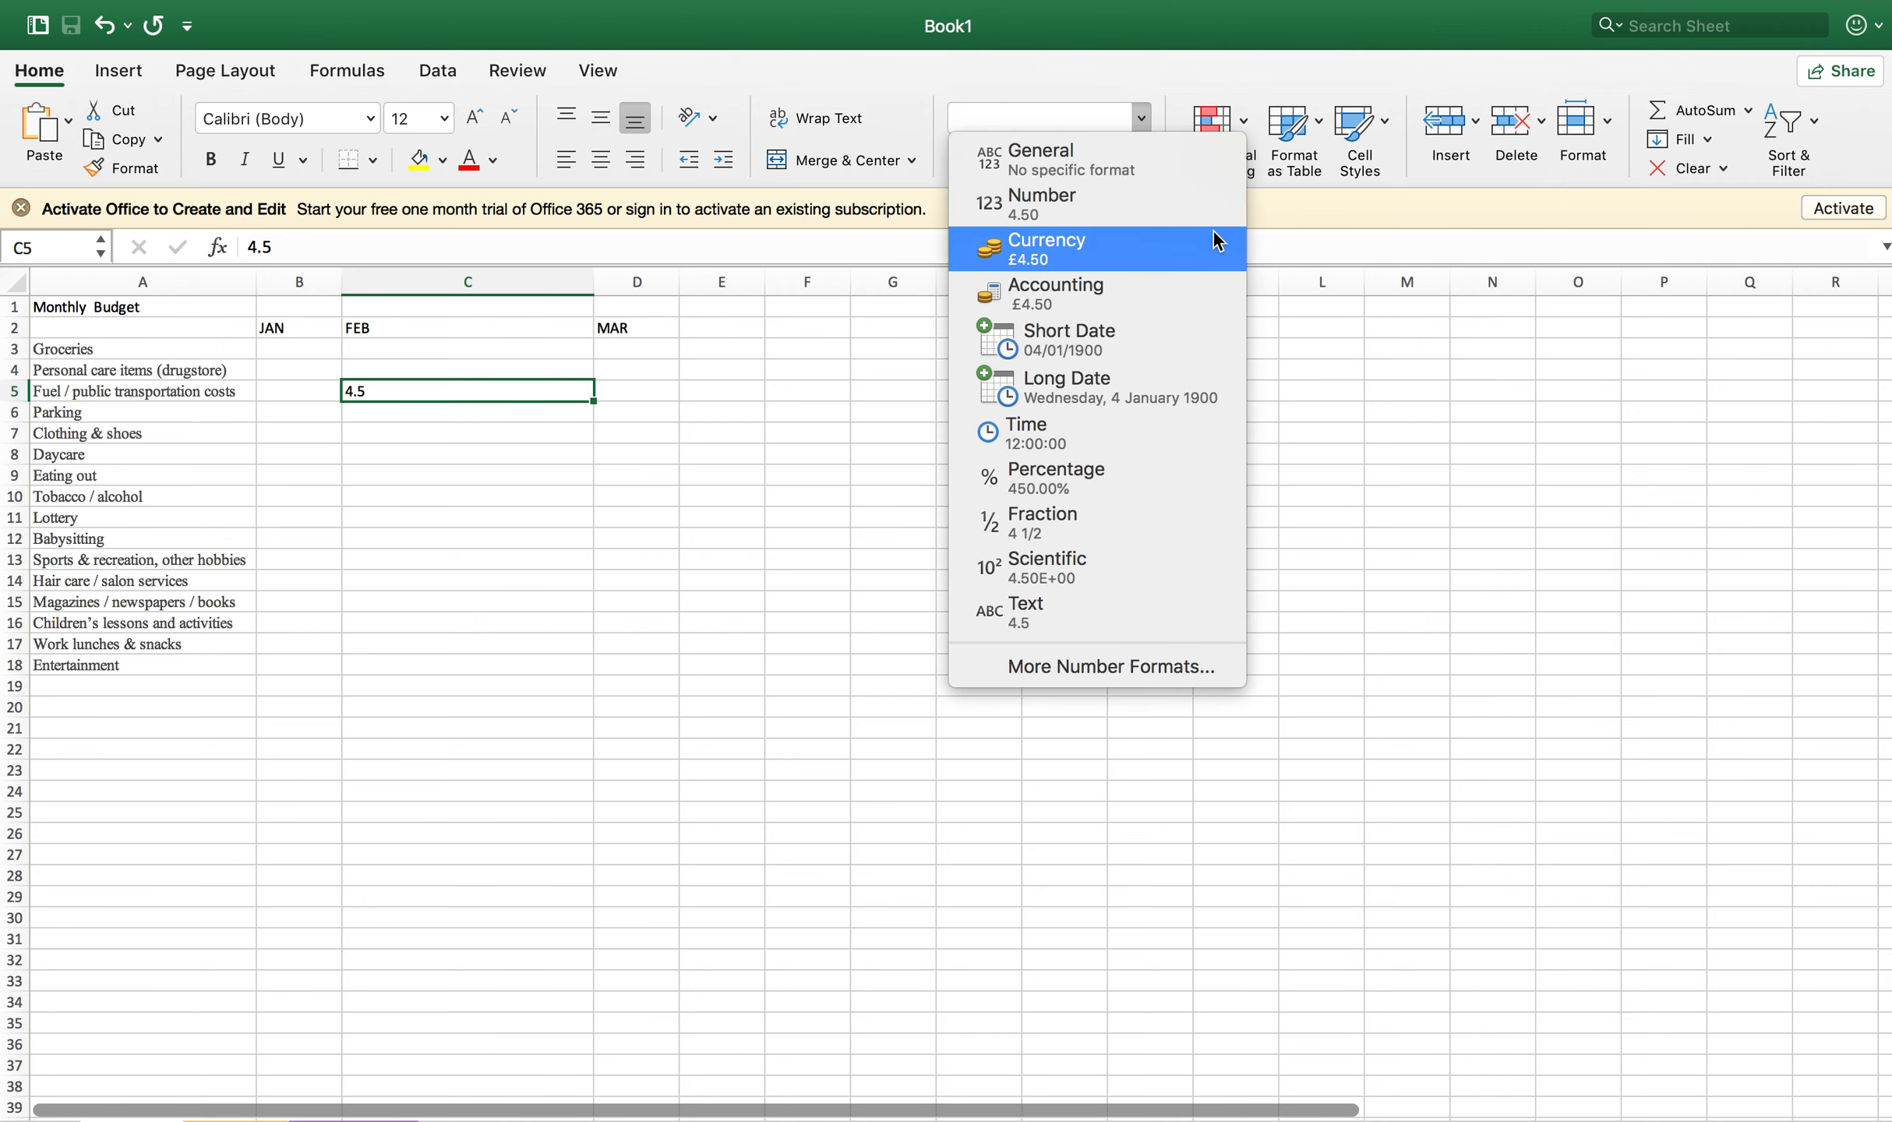
click(748, 508)
Step: Enter the date 26/03/2019 in cell C7 of the Clothing & shoes row and reselect the cell
click(487, 441)
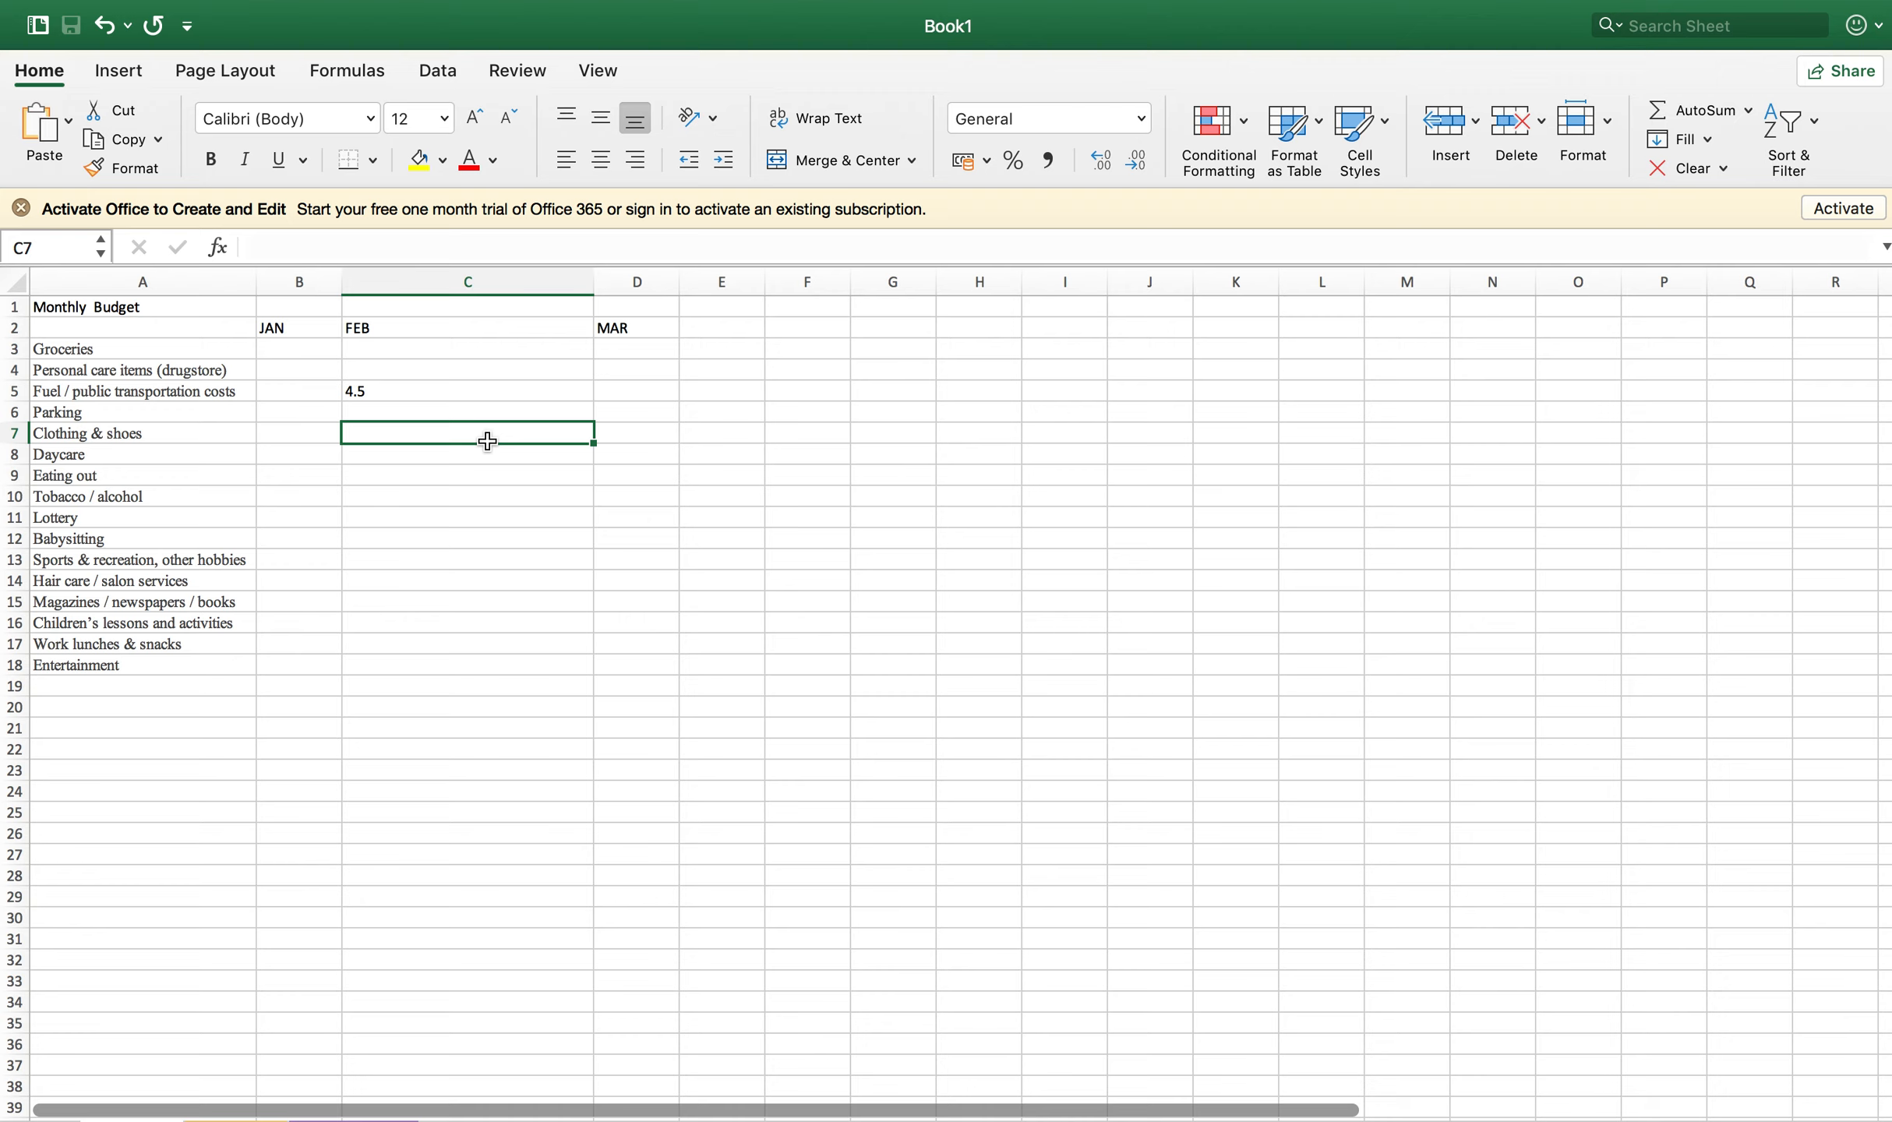
text(26/)
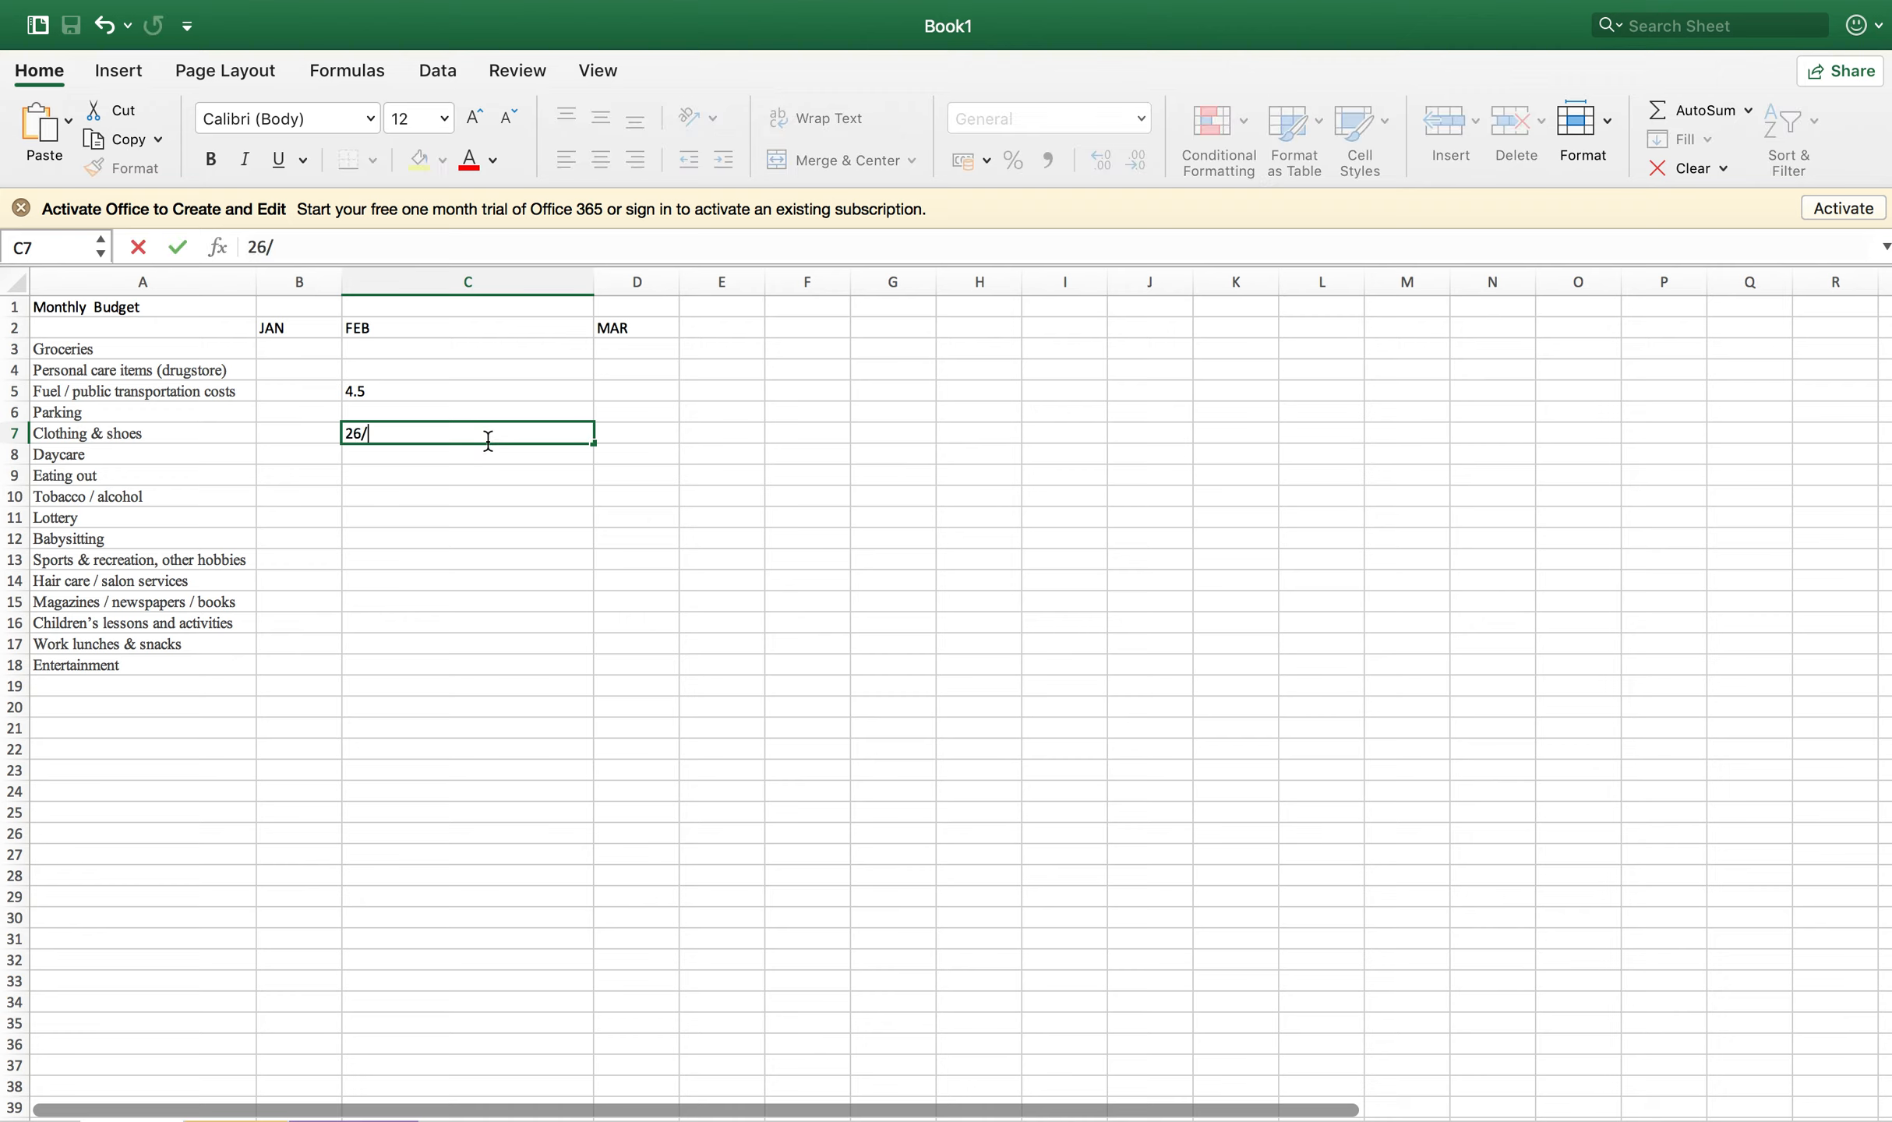
text(03/2019)
click(816, 460)
click(498, 434)
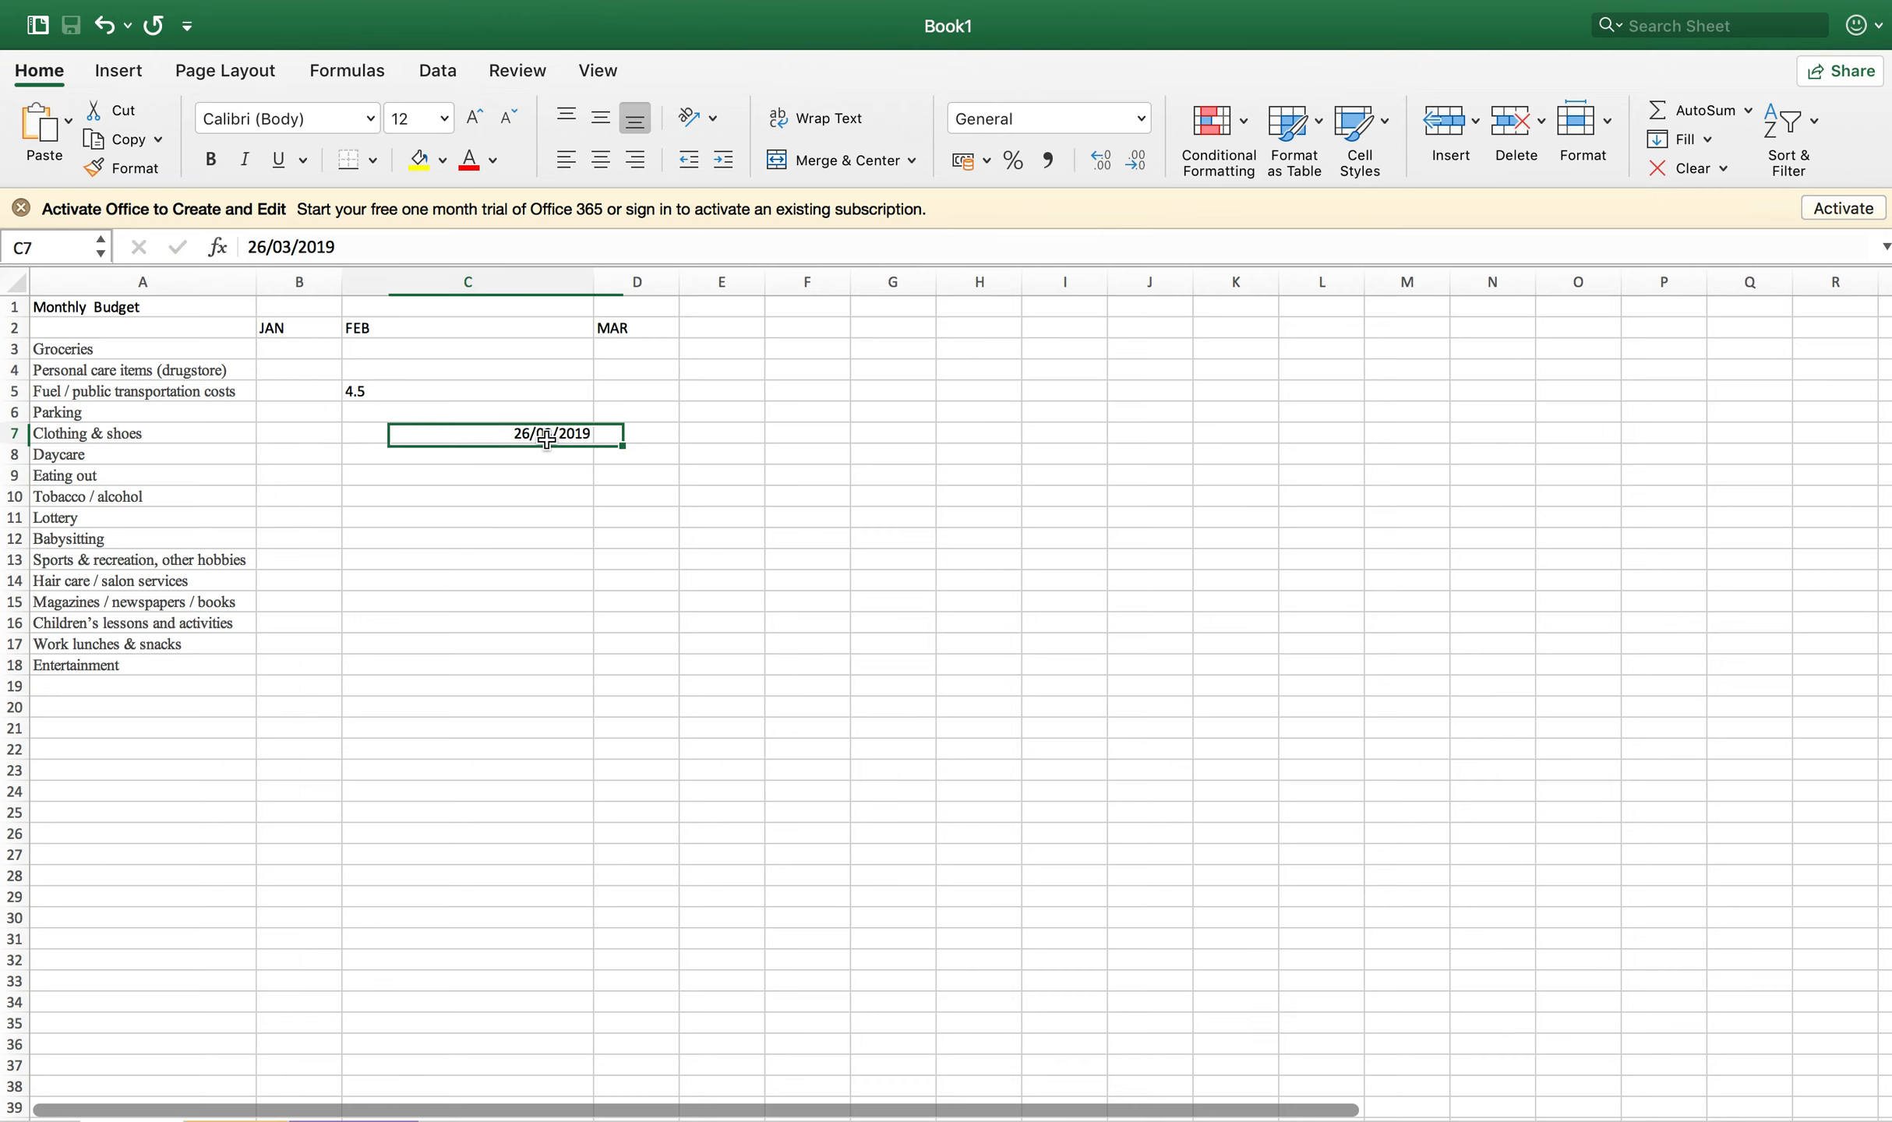
Step: Apply the Short Date format to cell C7, followed by the Long Date format
click(1140, 121)
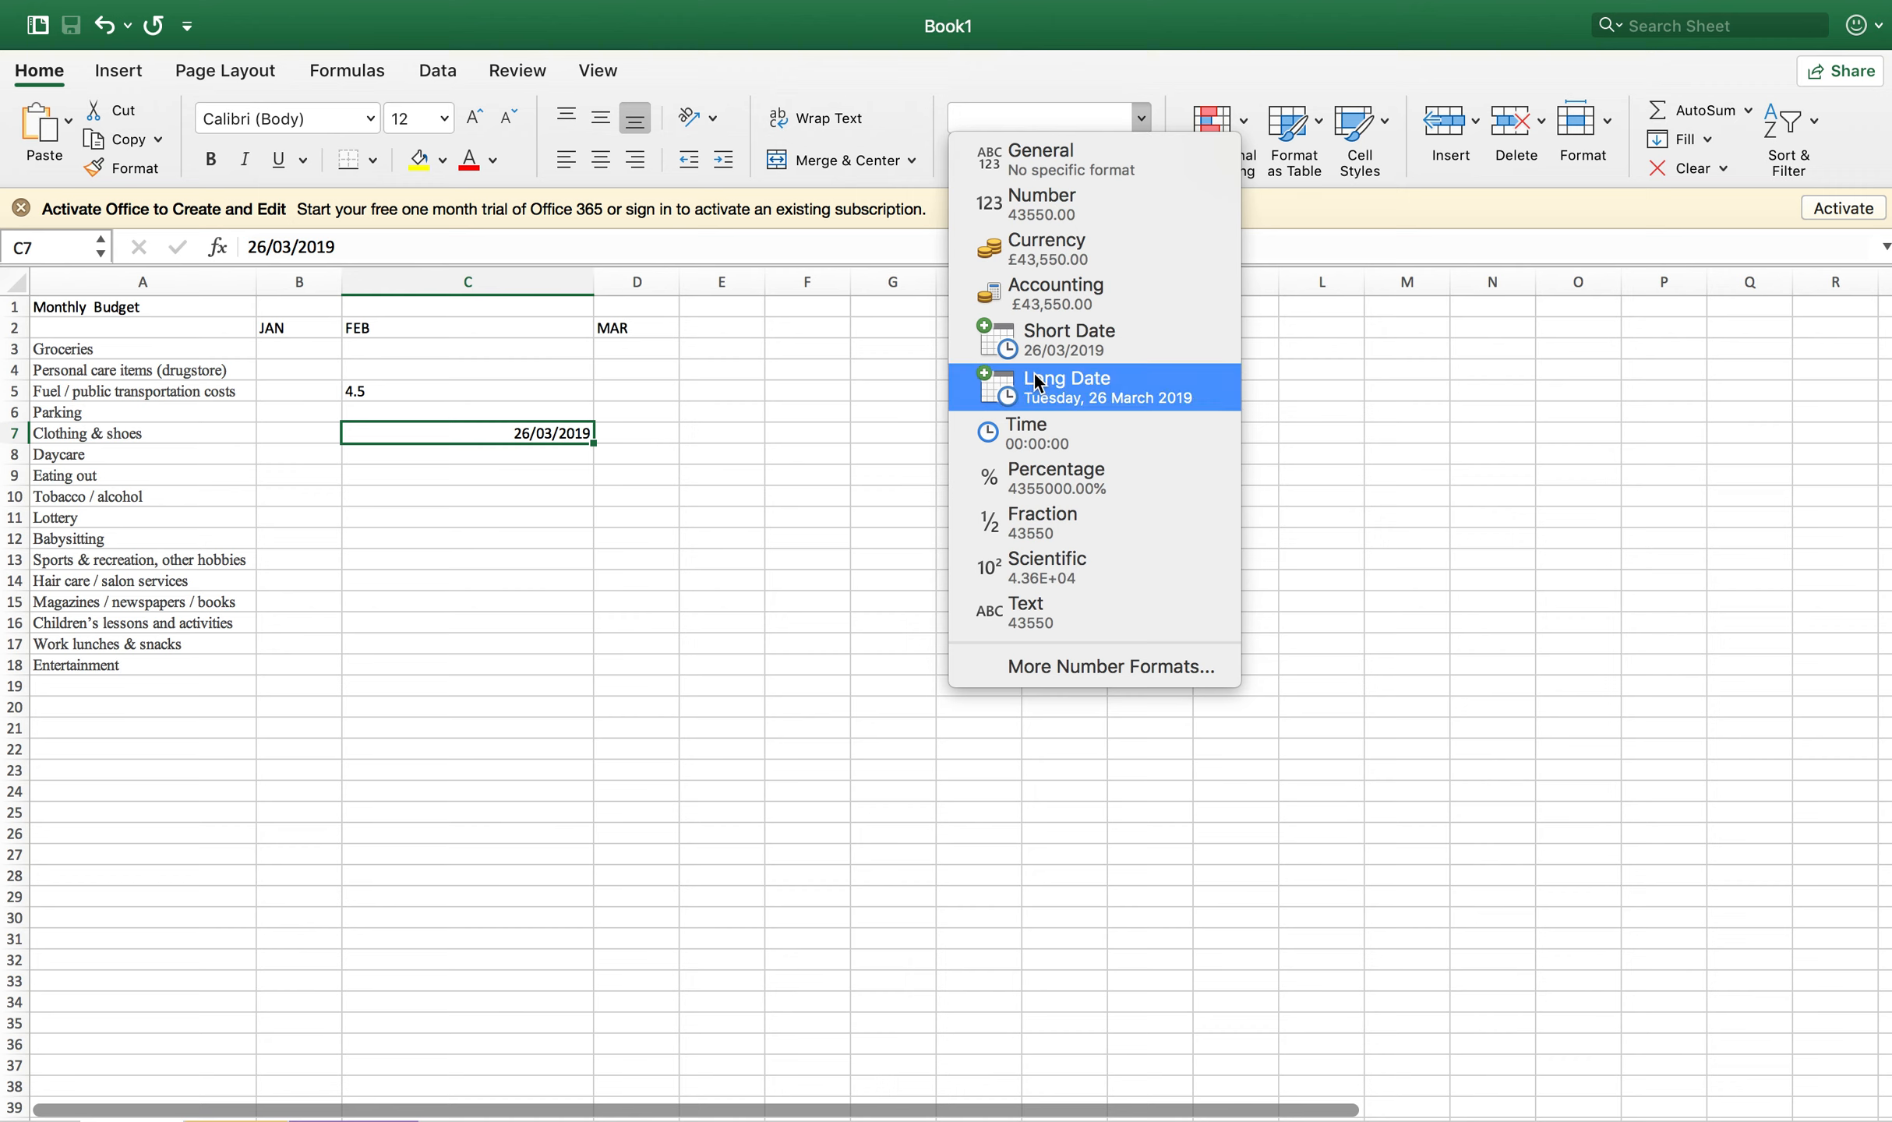
click(1057, 335)
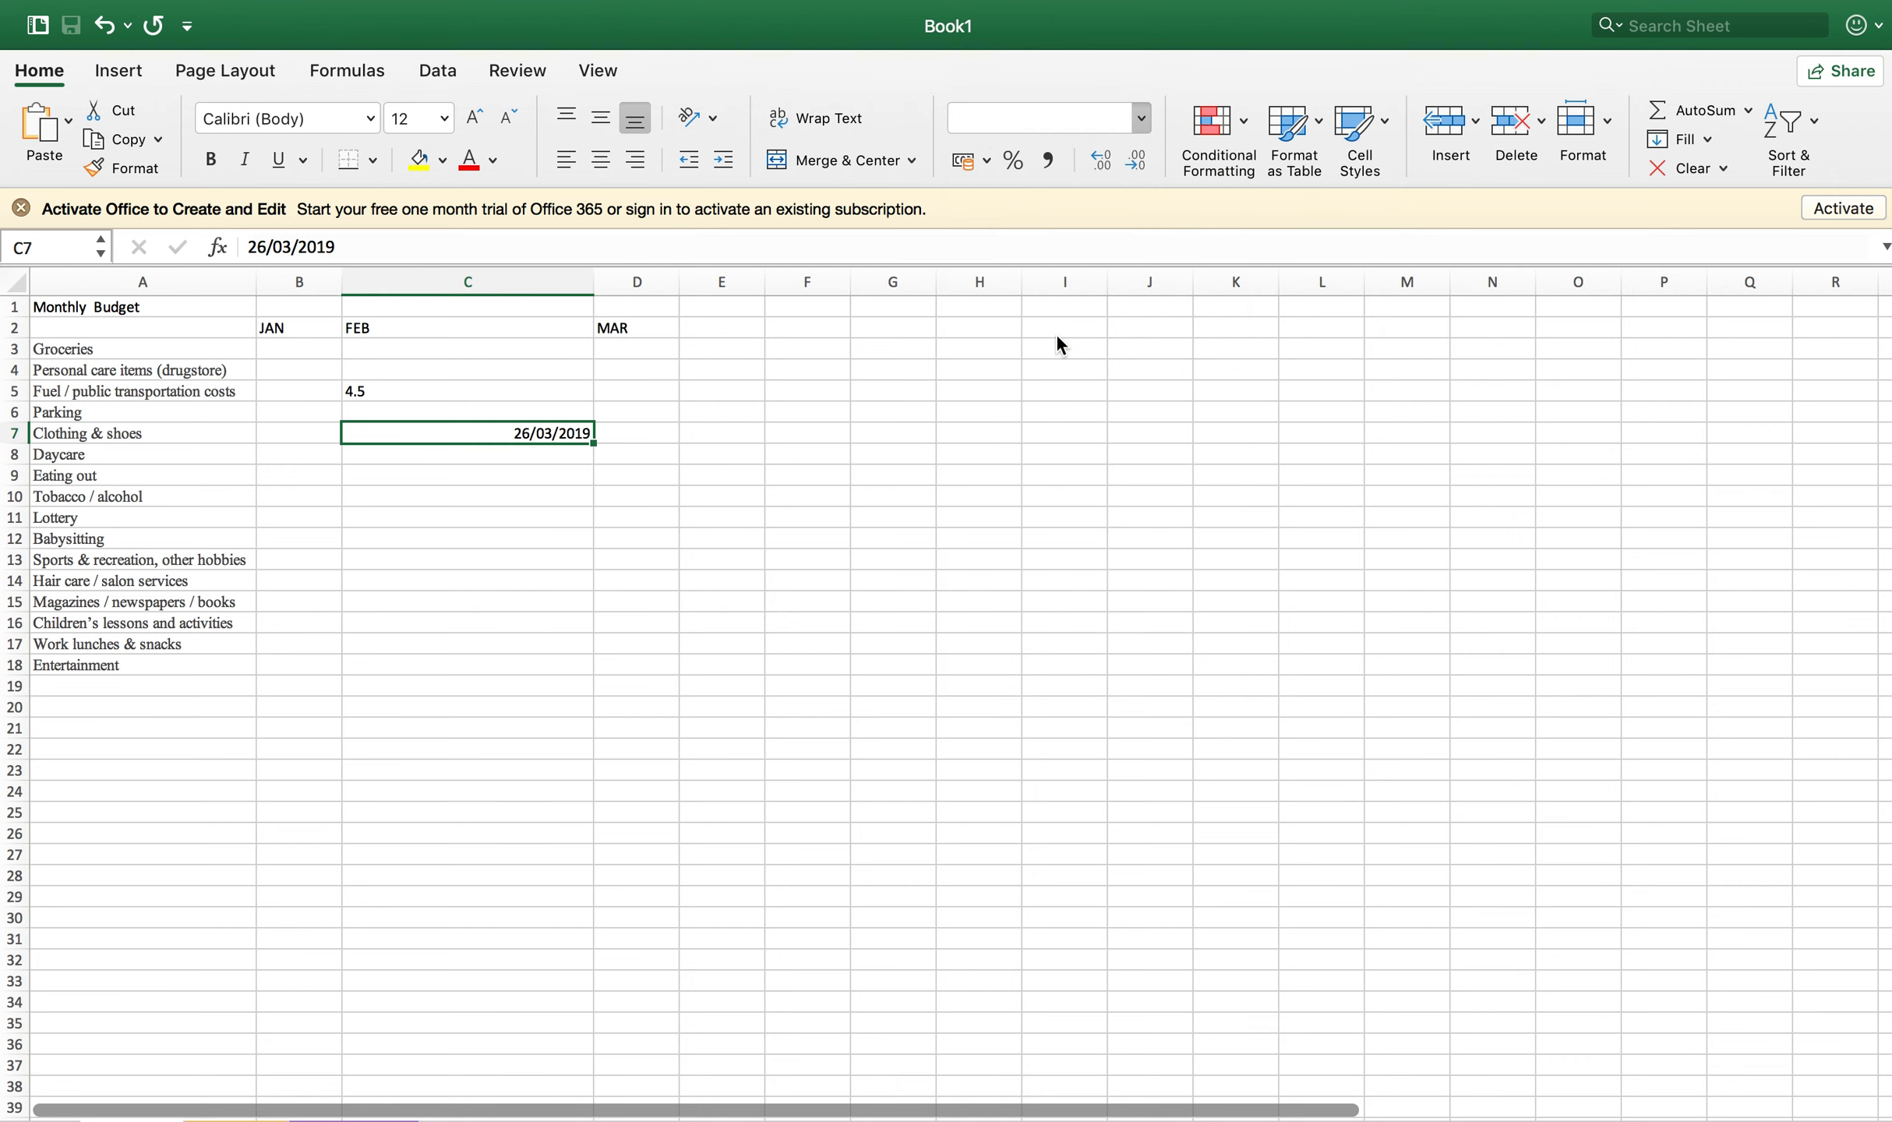
click(1141, 119)
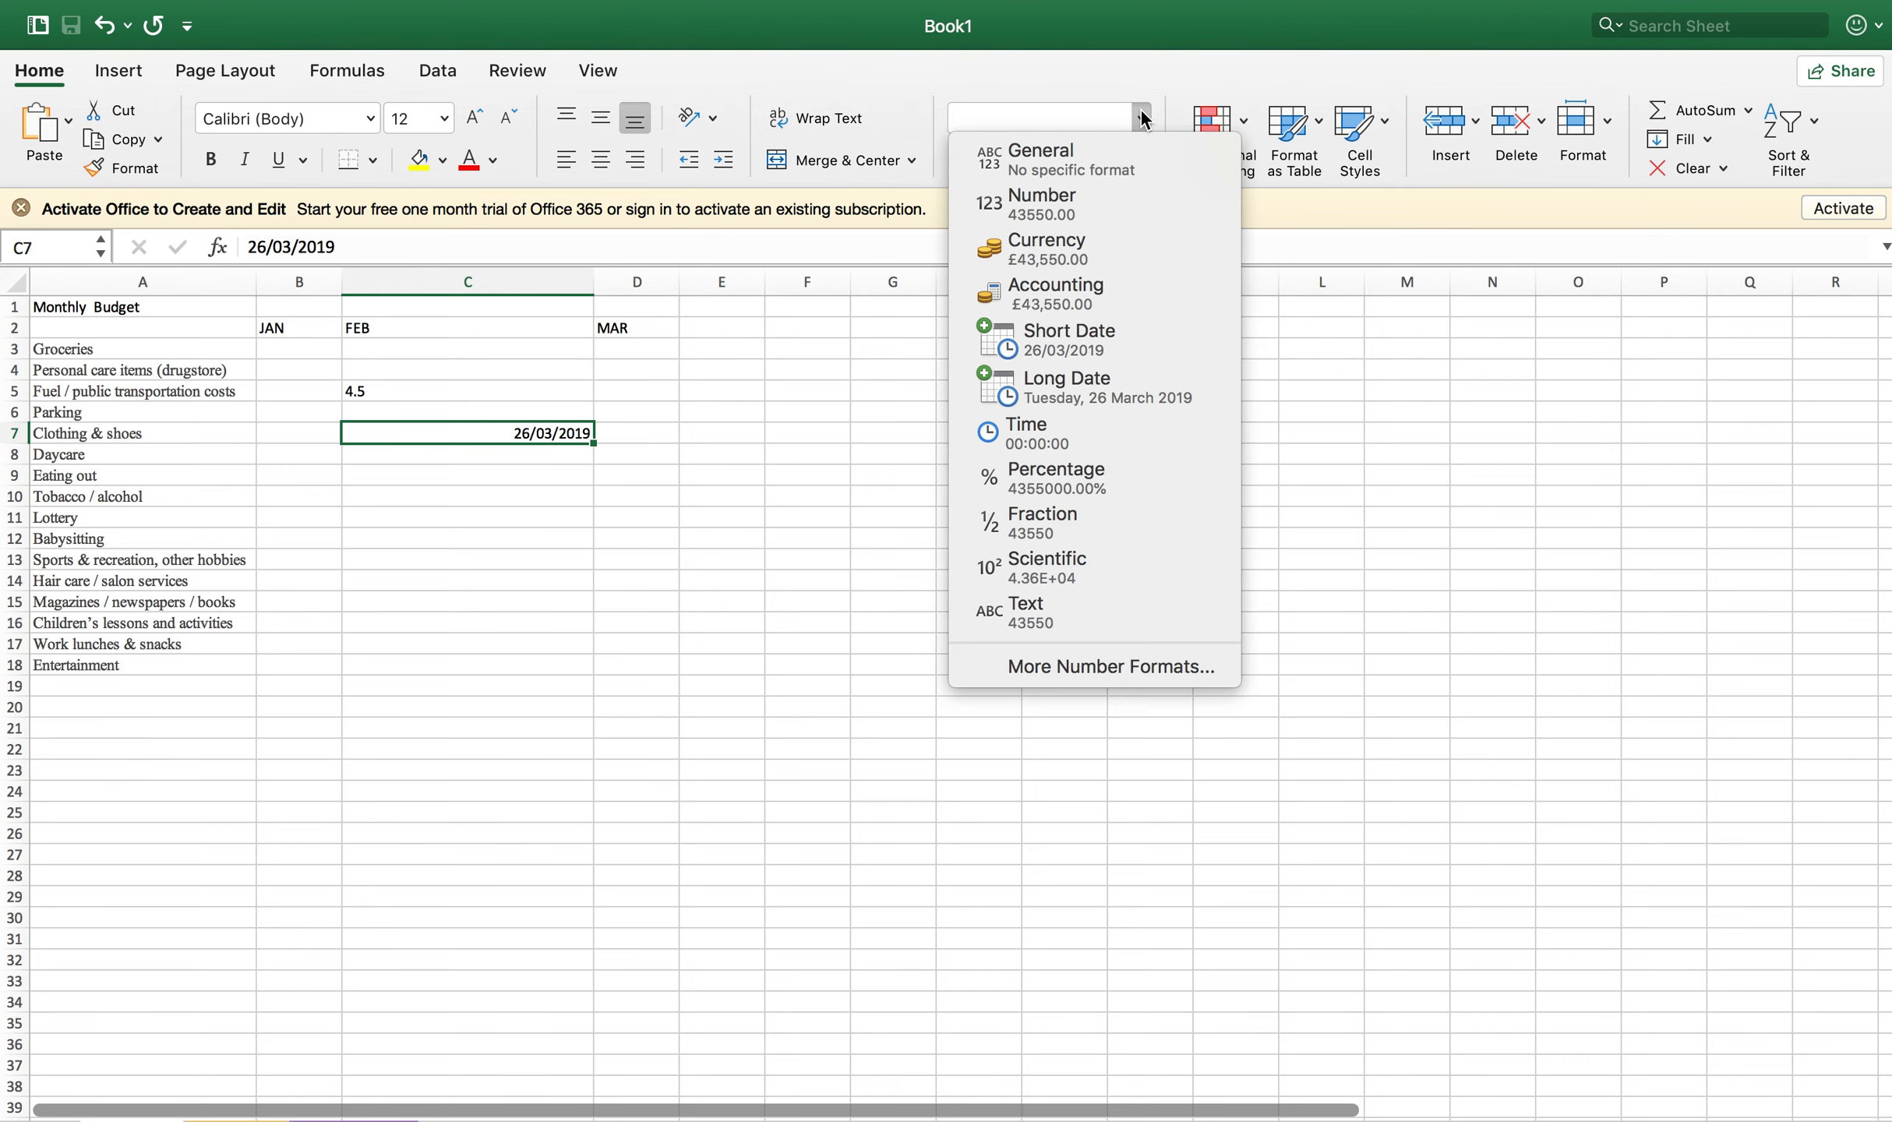
click(1087, 375)
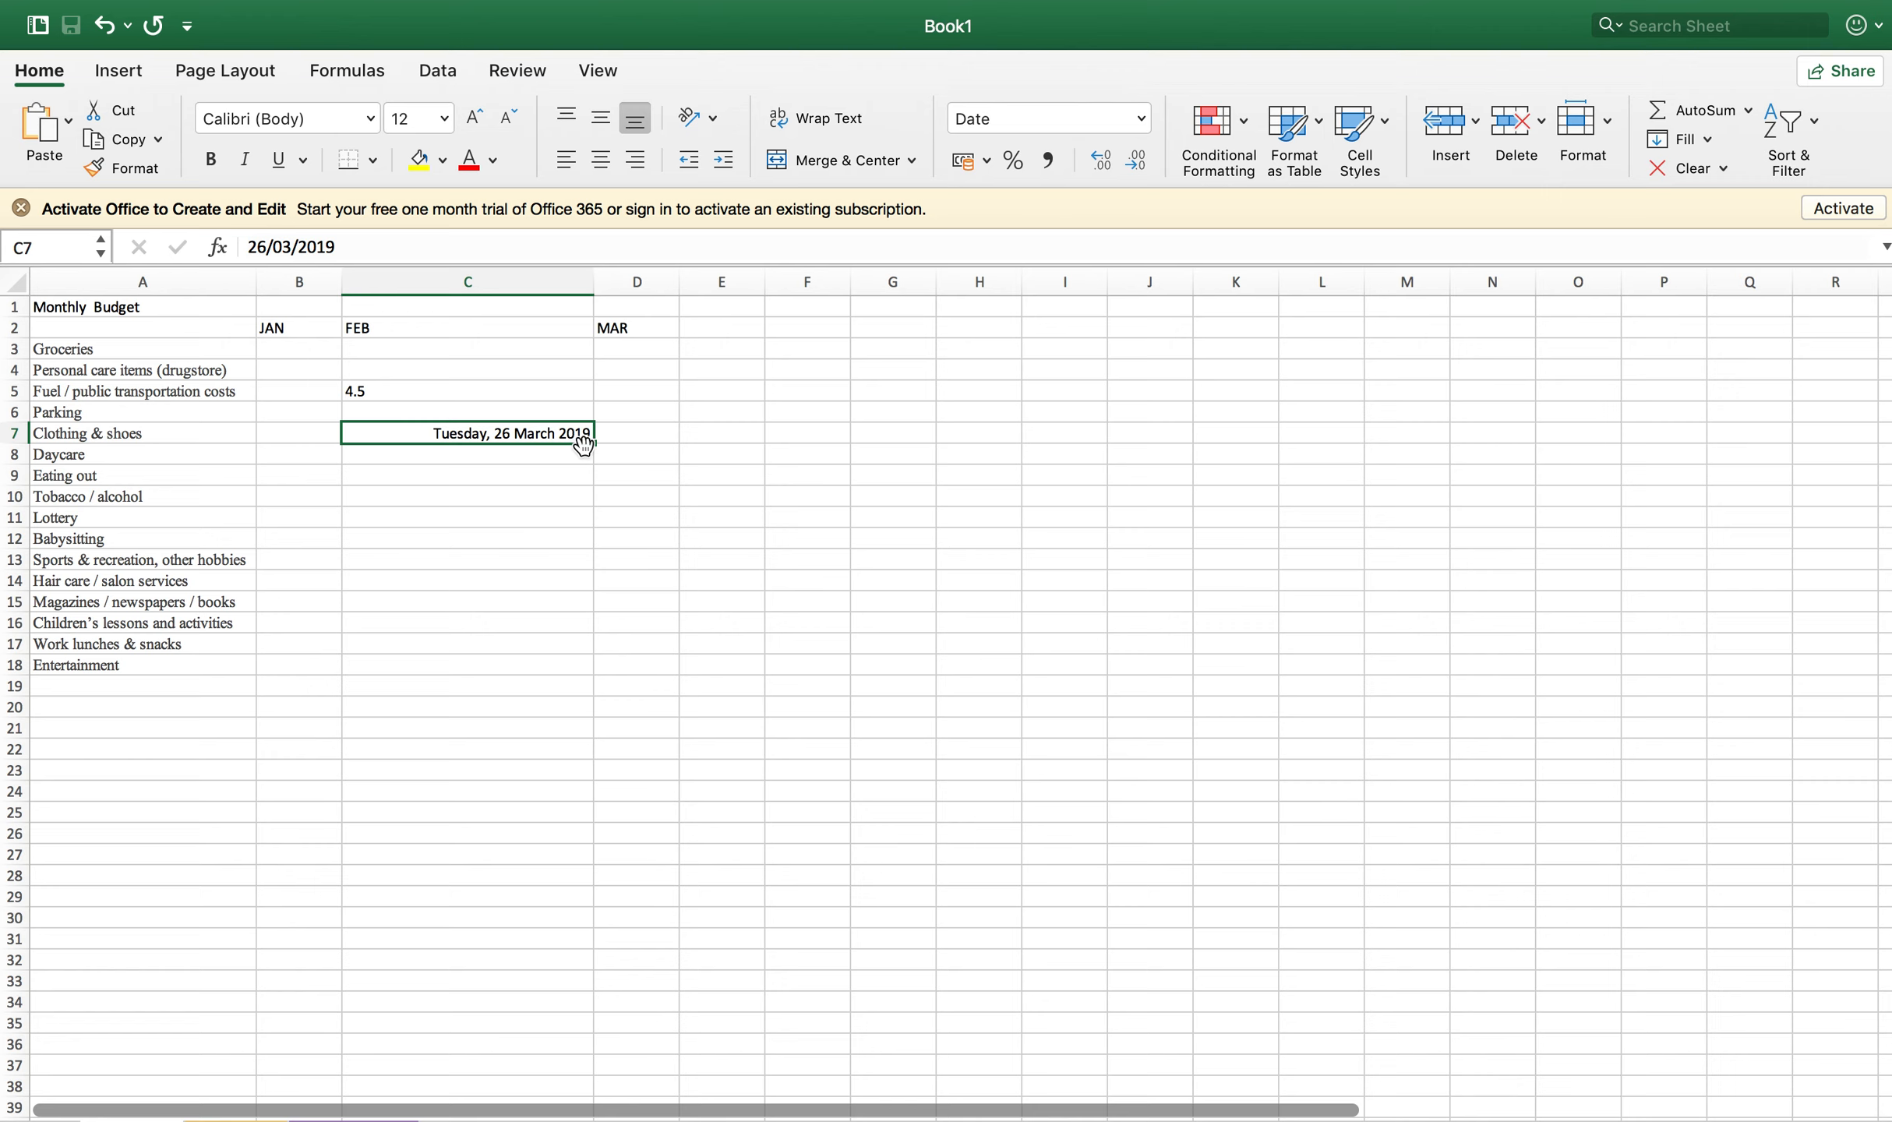
Step: Format cell C7 as Time and check the cell's underlying content in edit mode
click(1140, 119)
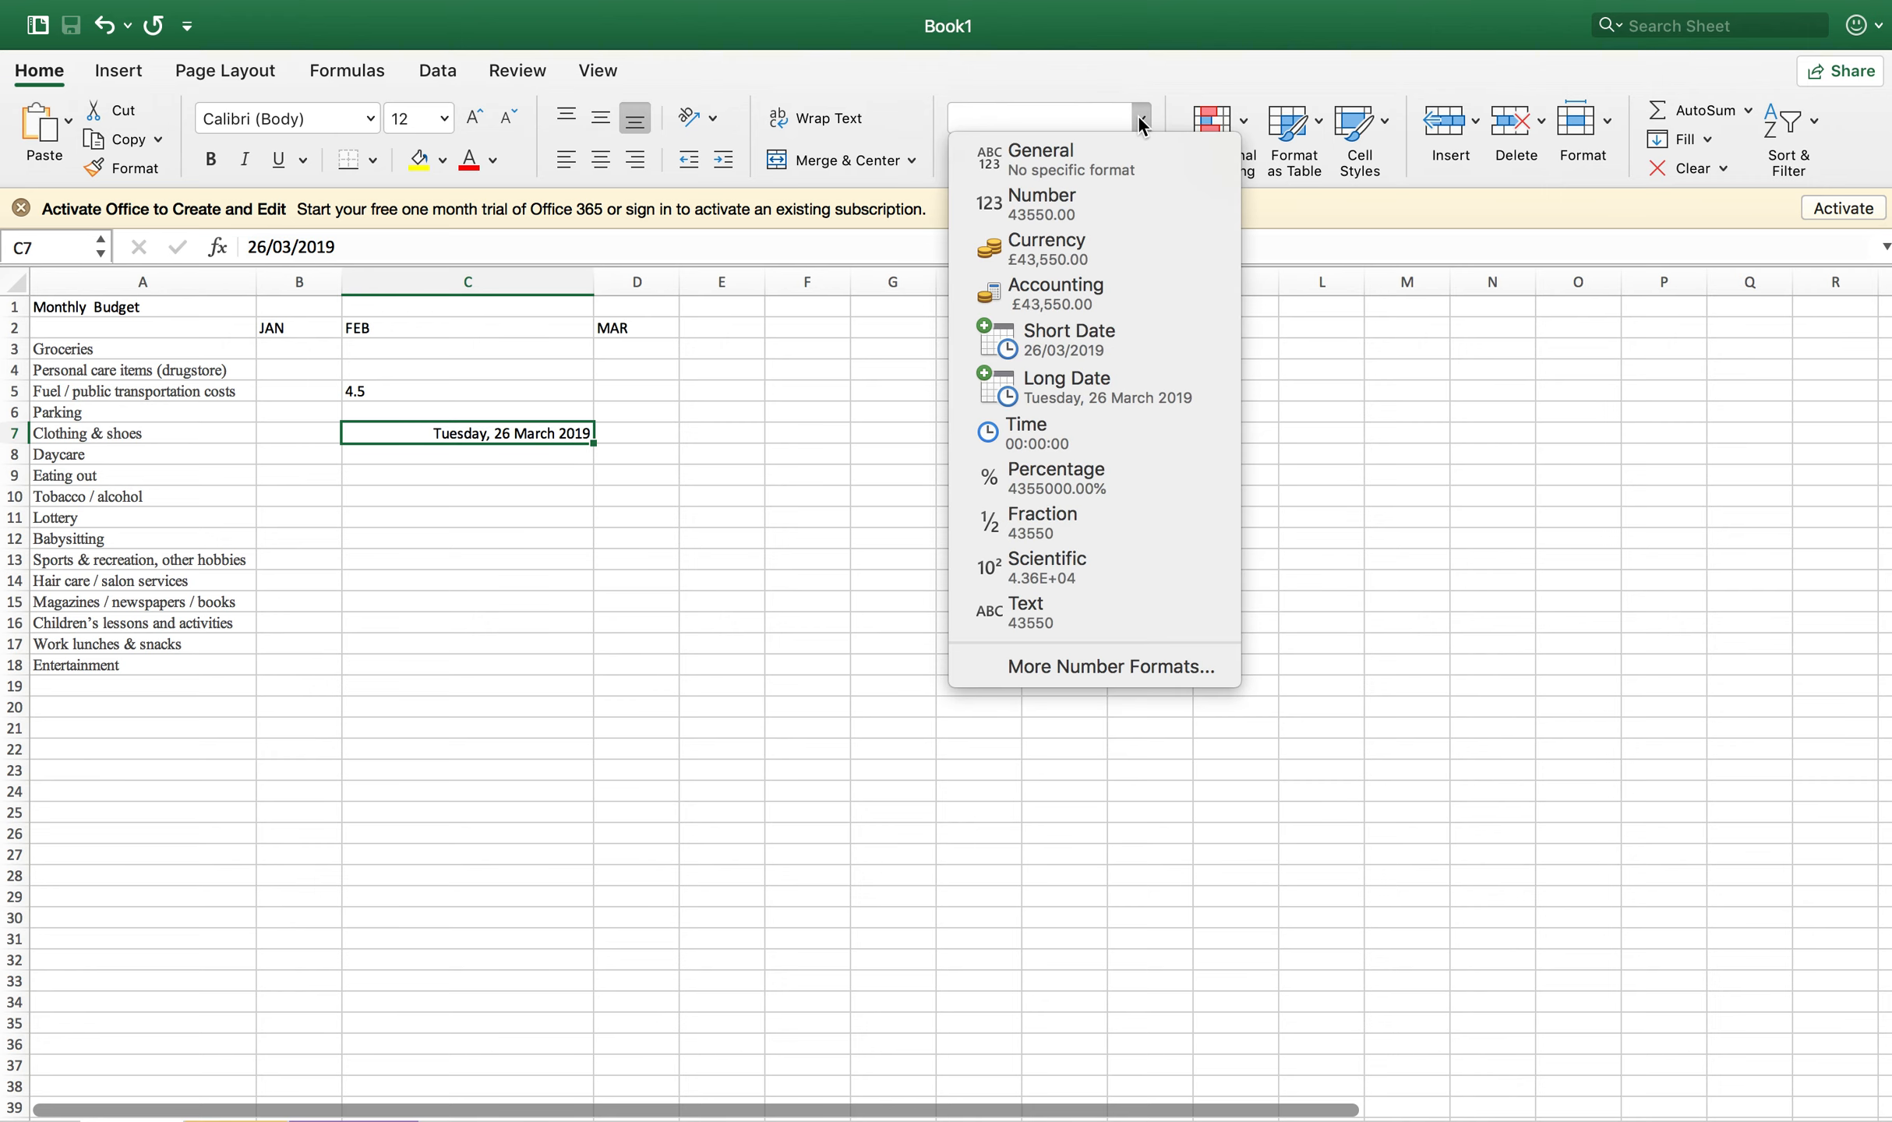
click(1056, 445)
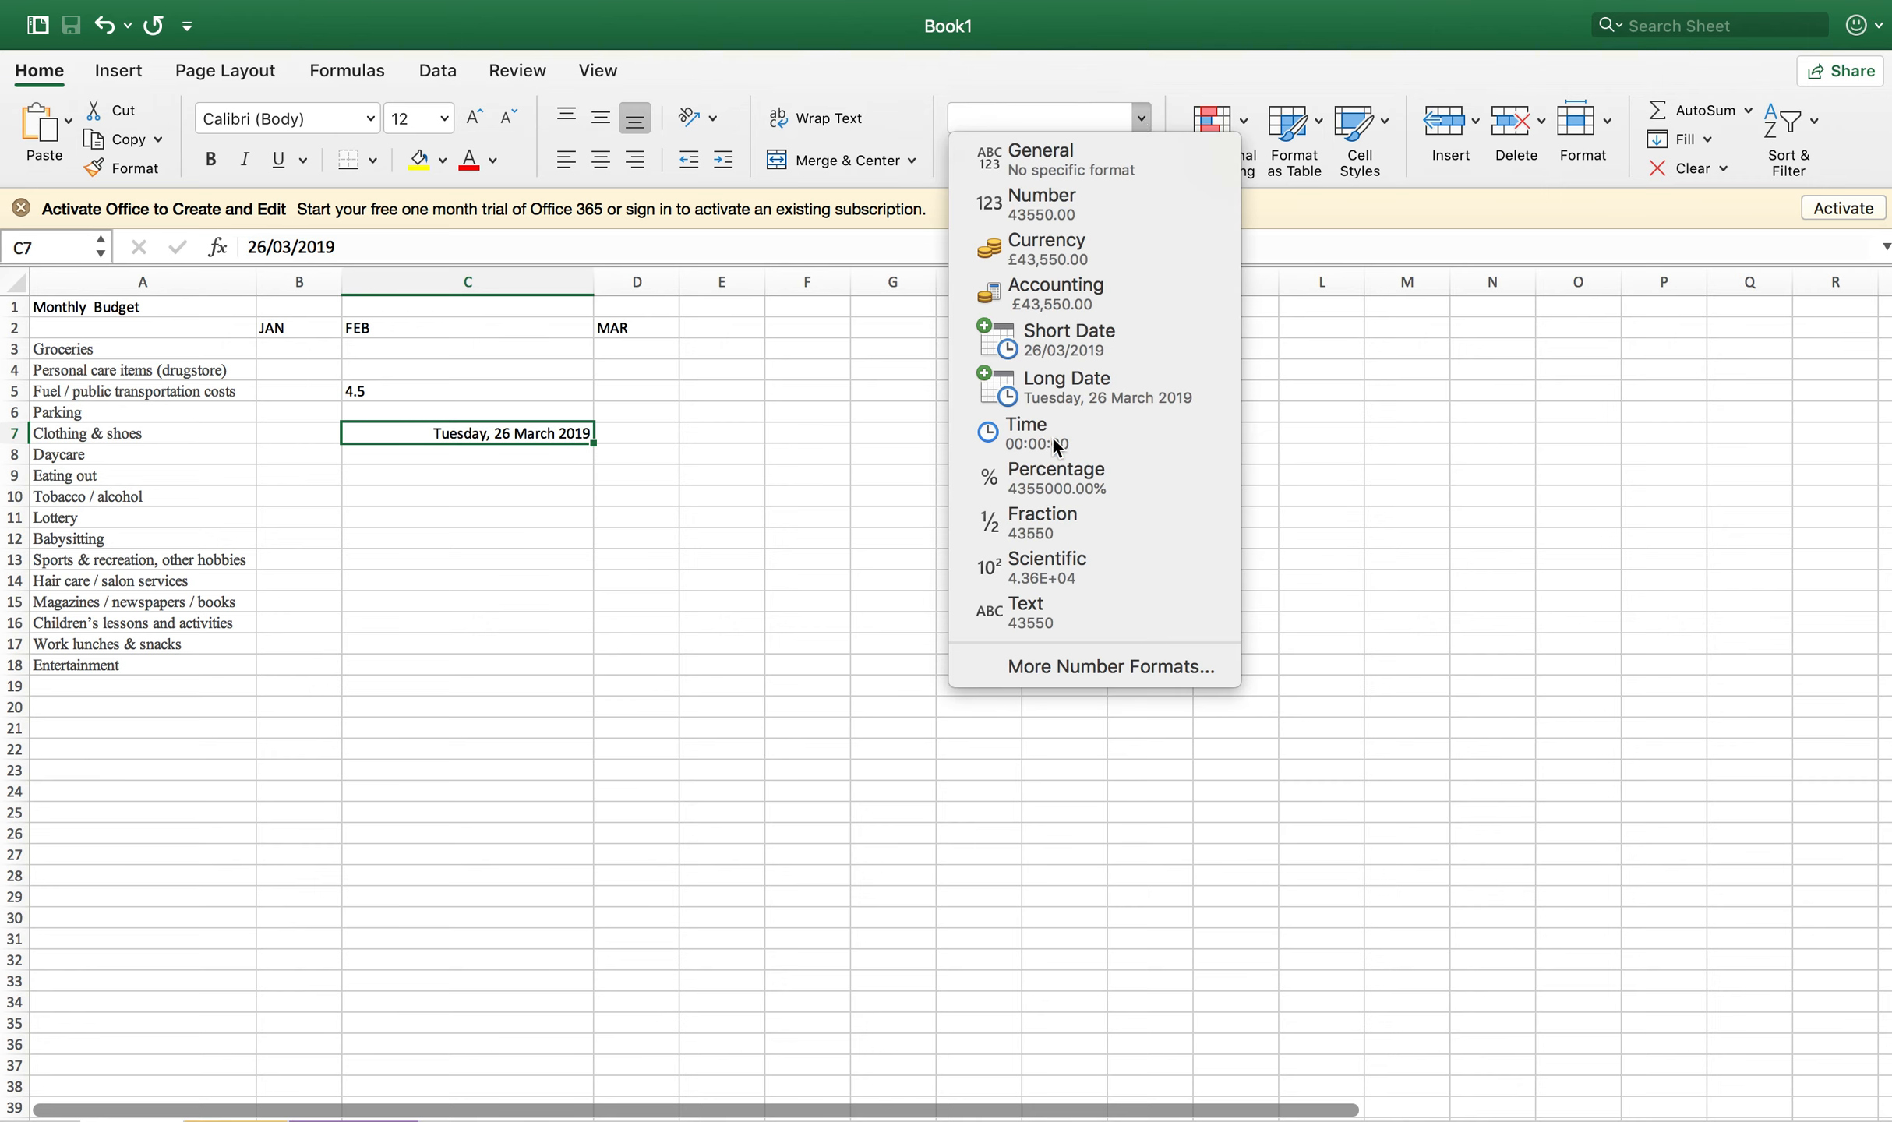
double_click(538, 434)
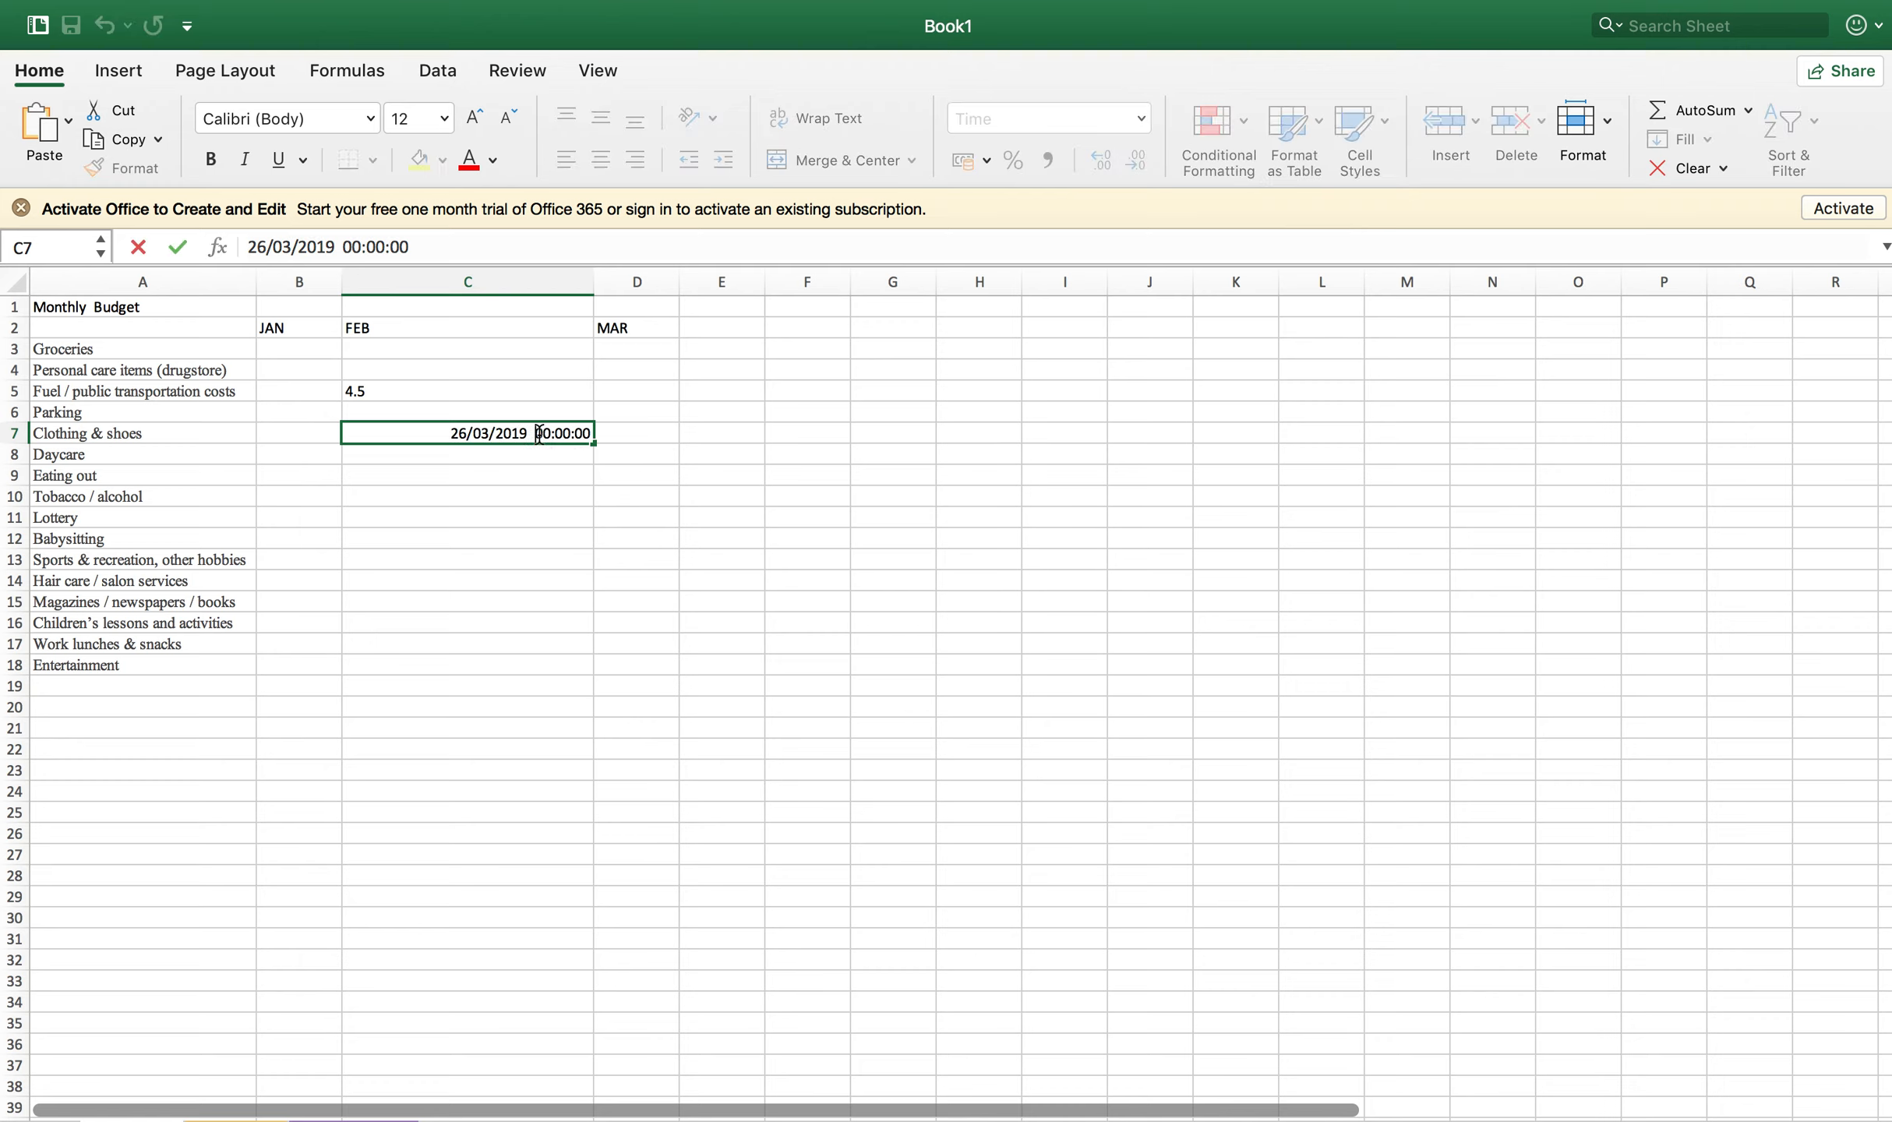
key(shift+Right)
key(shift+Right)
click(638, 449)
click(562, 438)
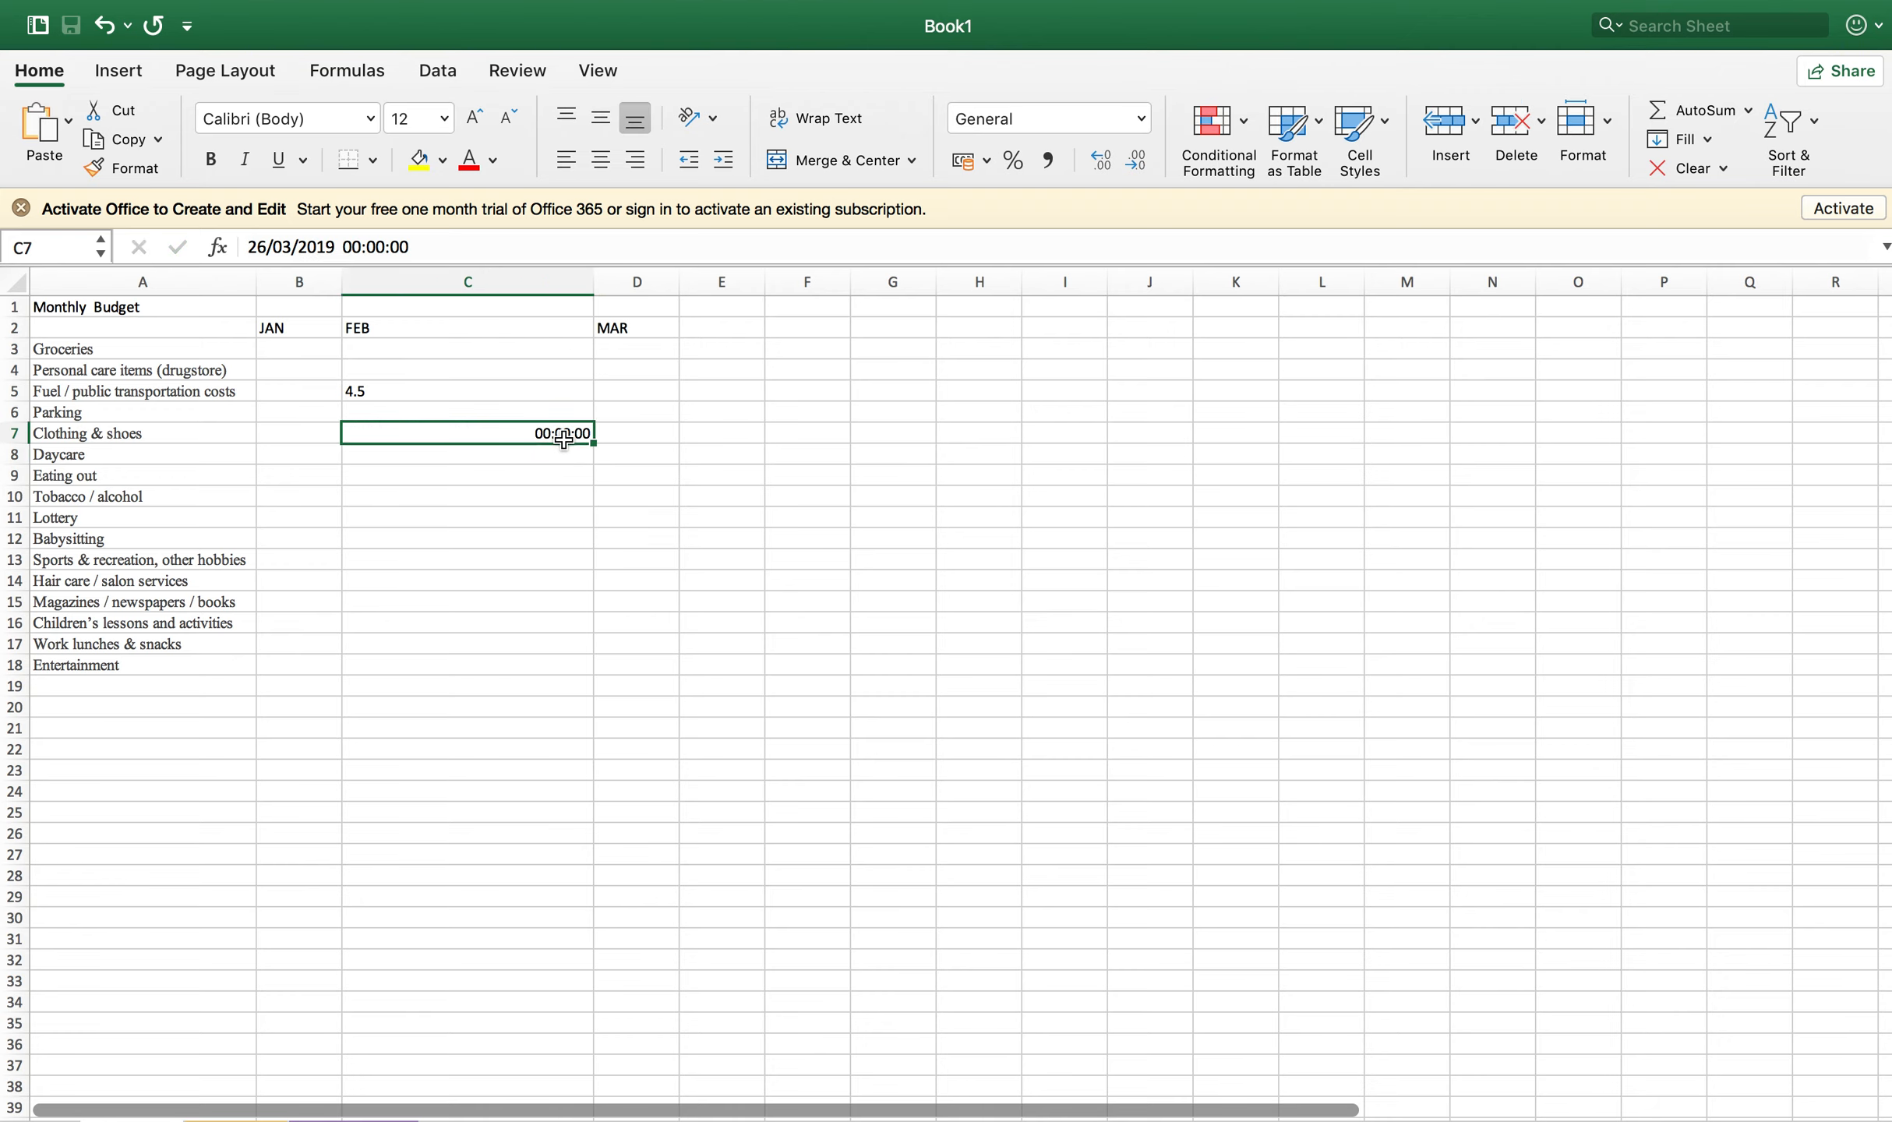
Step: Open the full number format settings for cell C7 and choose the Number category with the -1234.10 negative style
click(1128, 117)
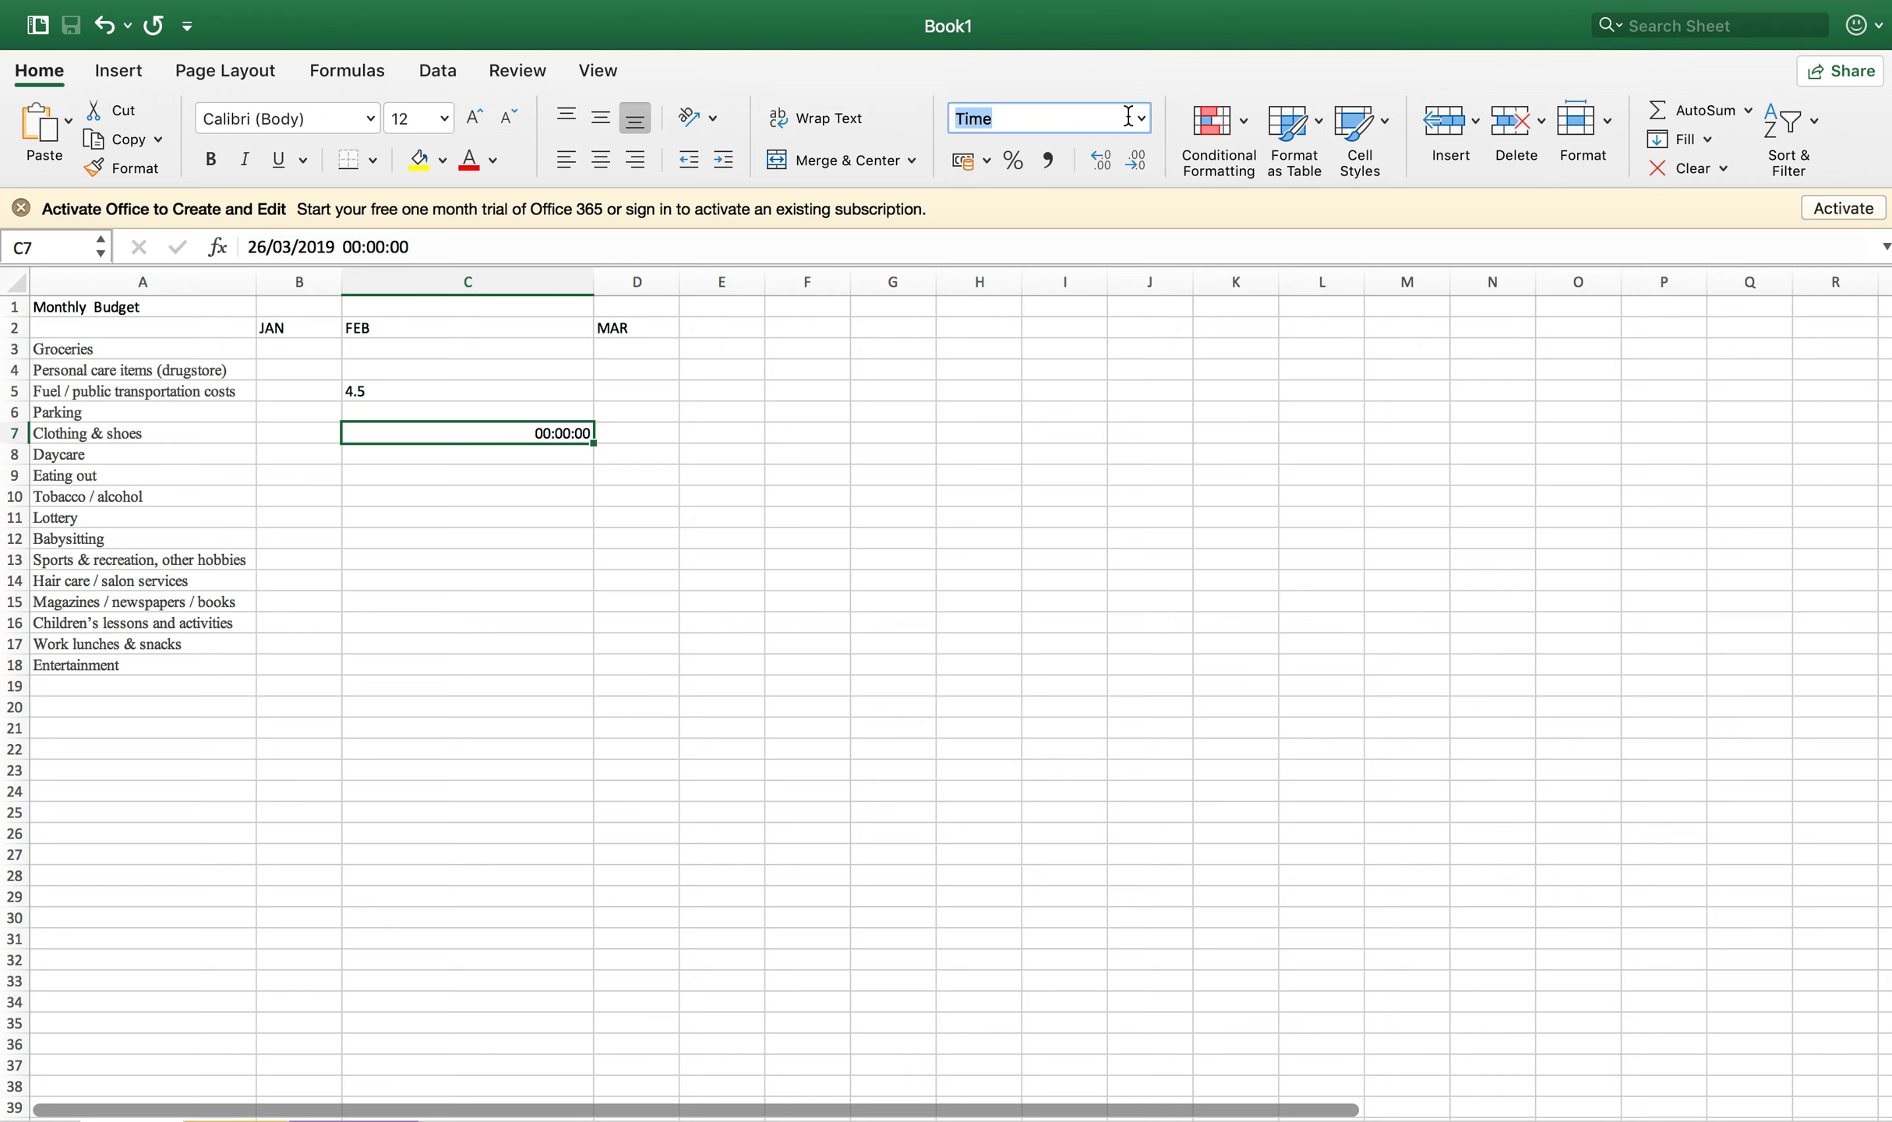
click(1141, 117)
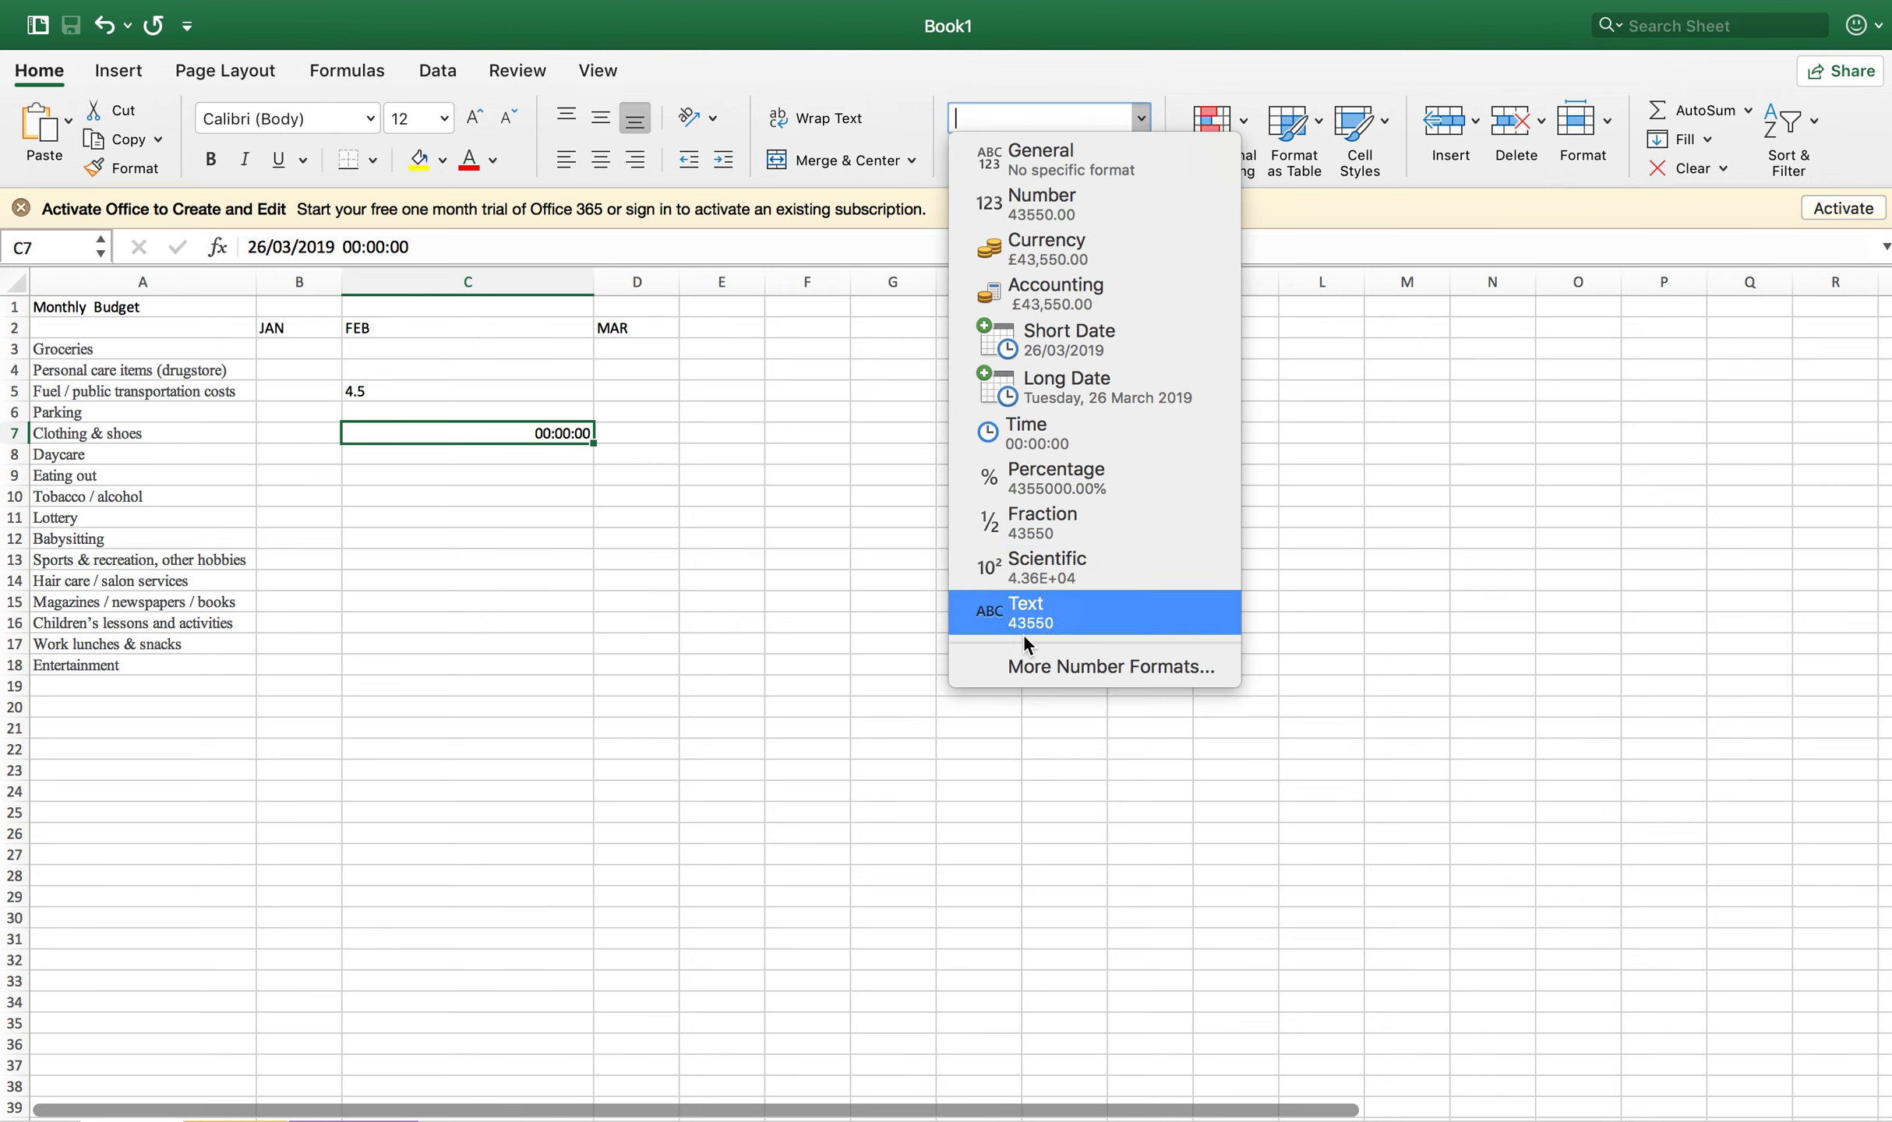
click(1015, 665)
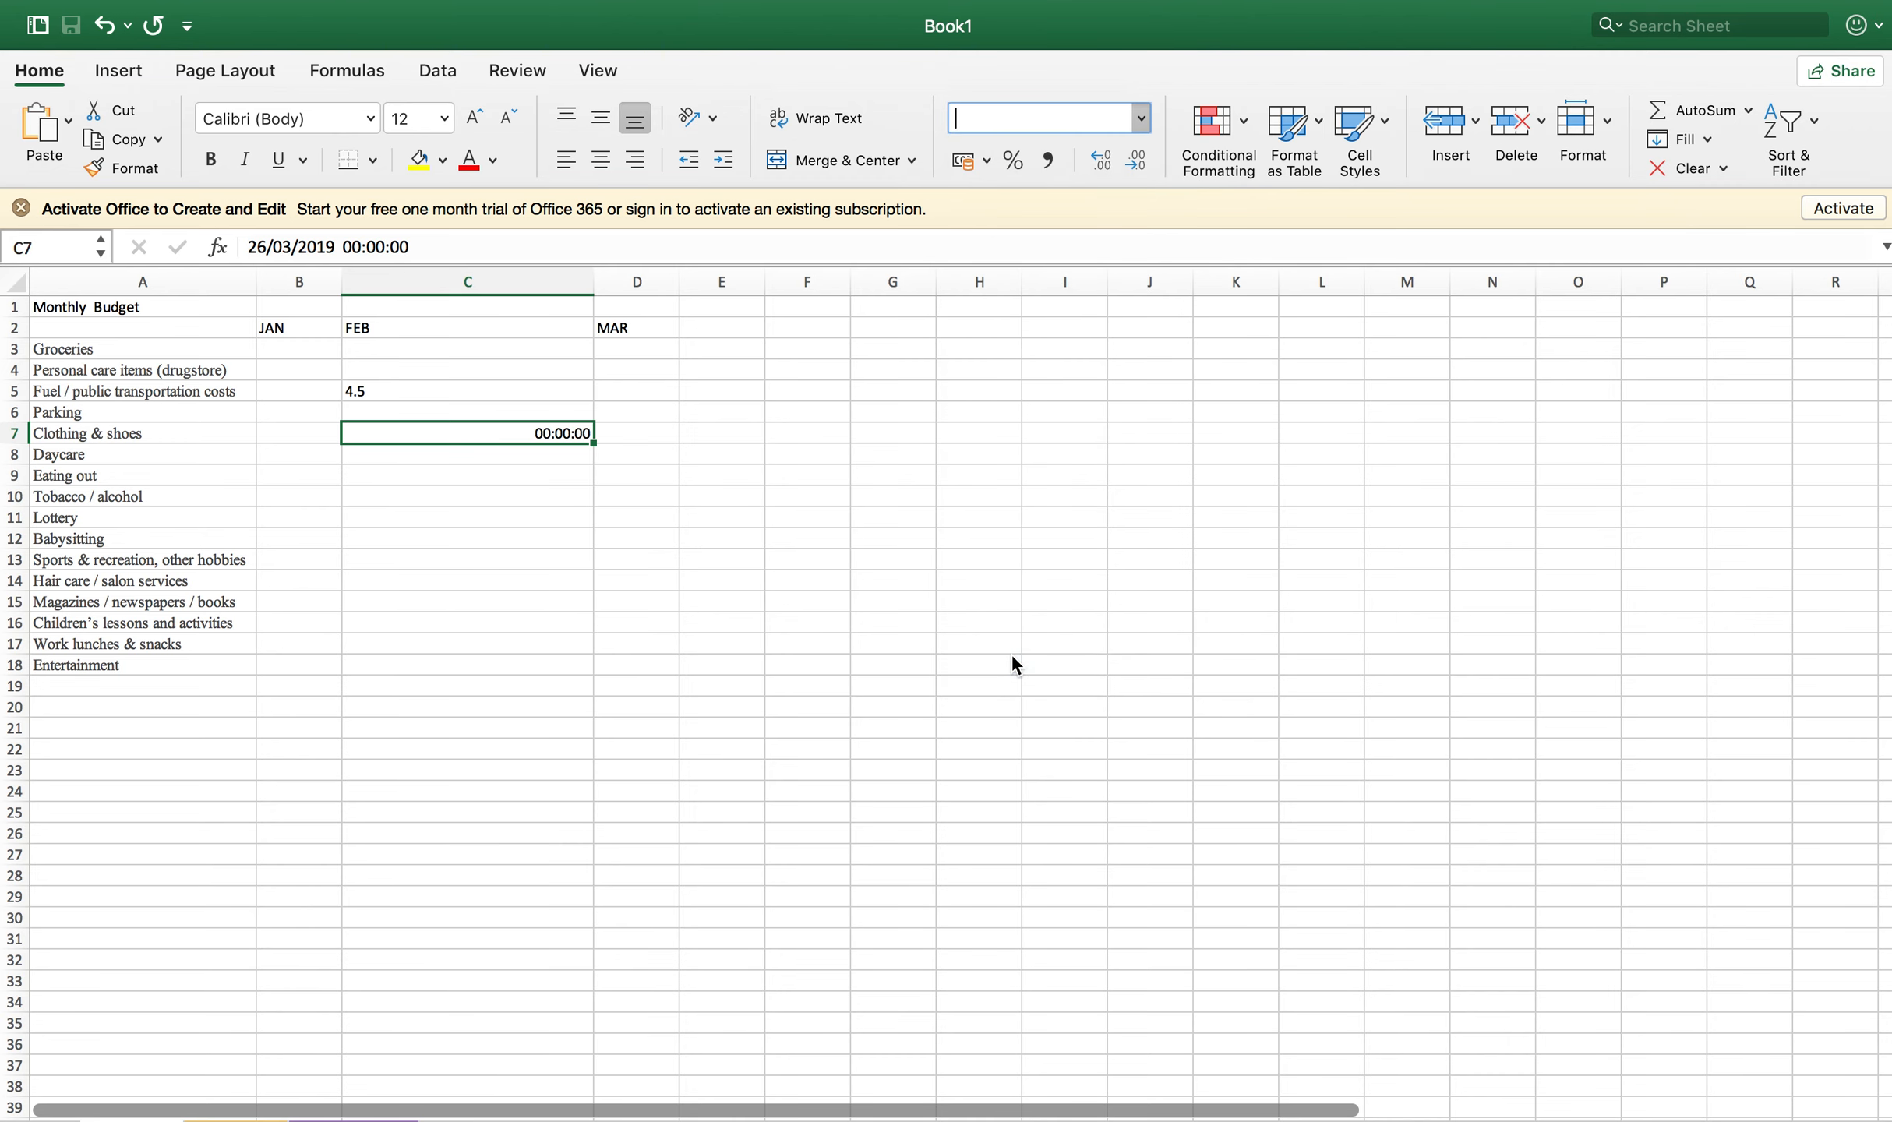
click(676, 230)
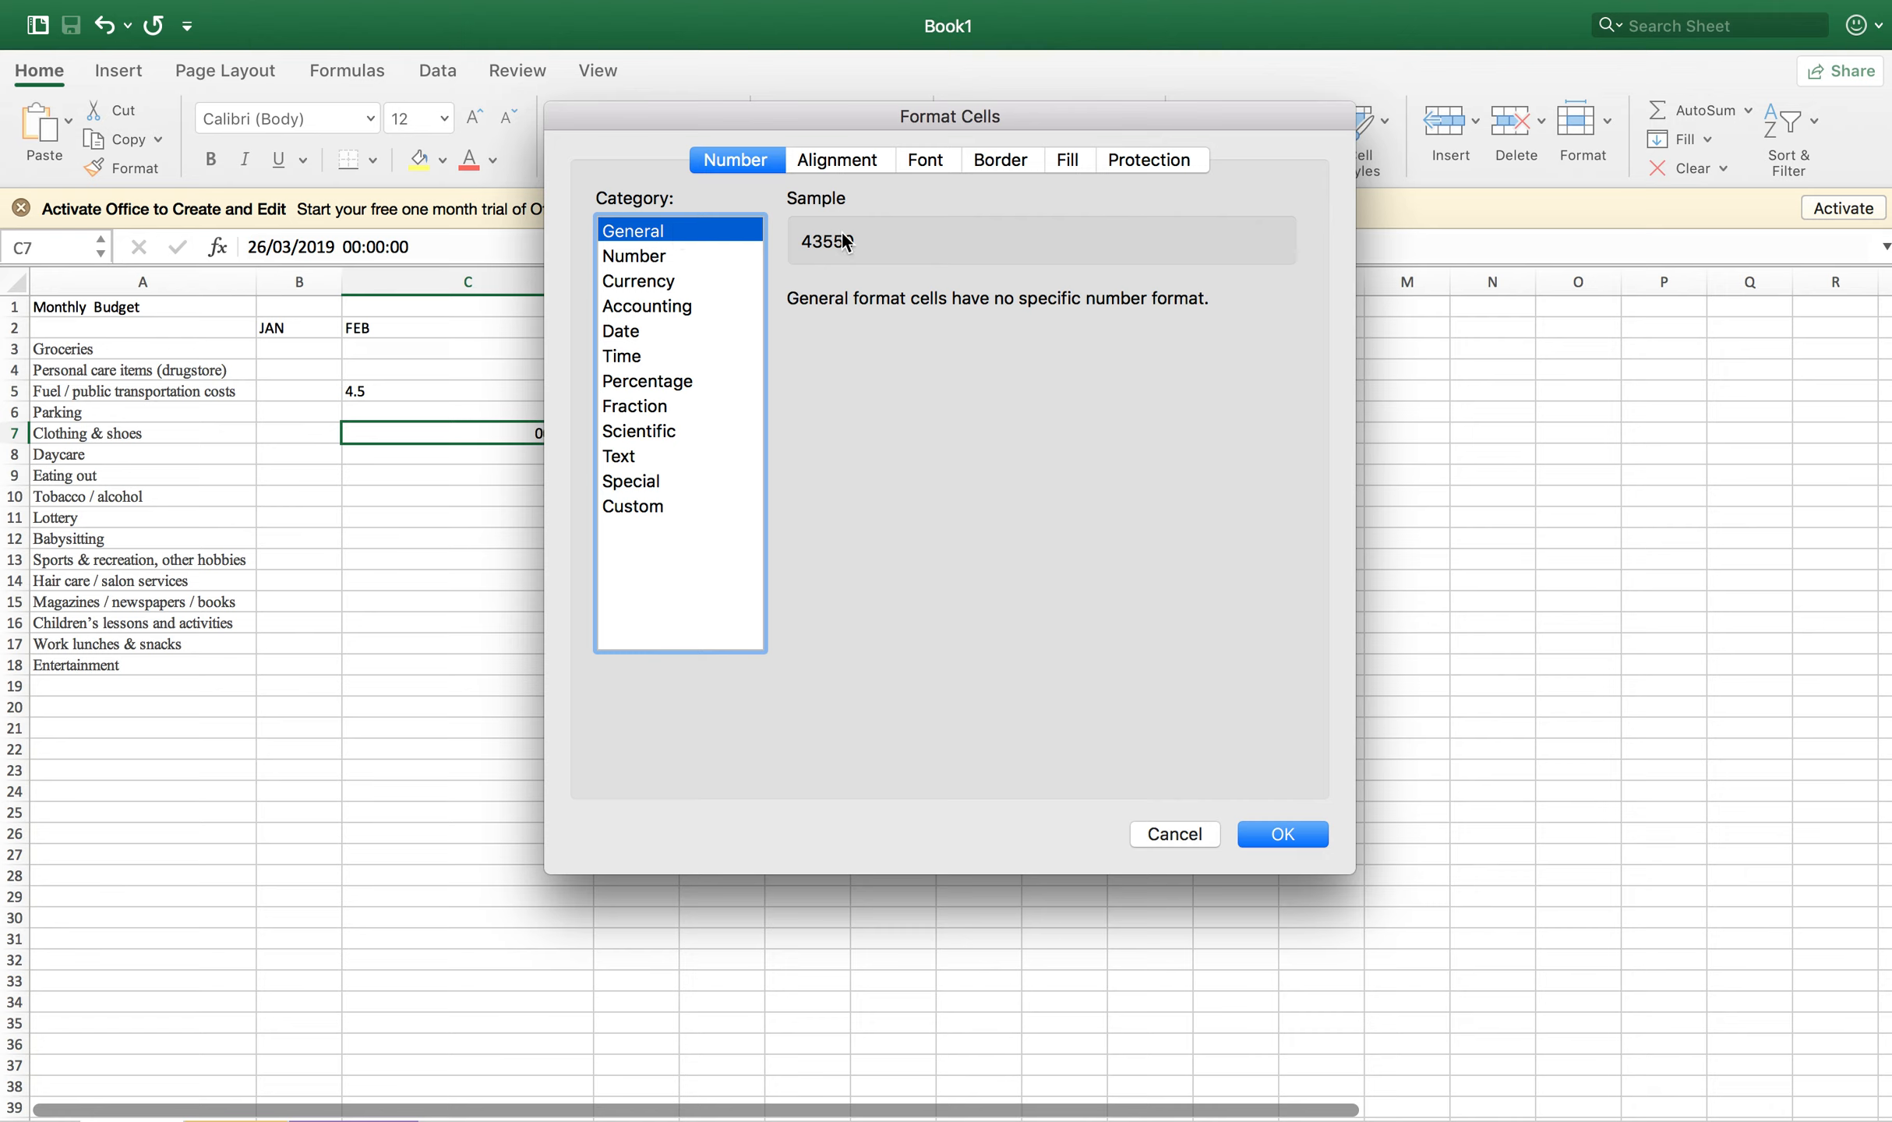
click(725, 257)
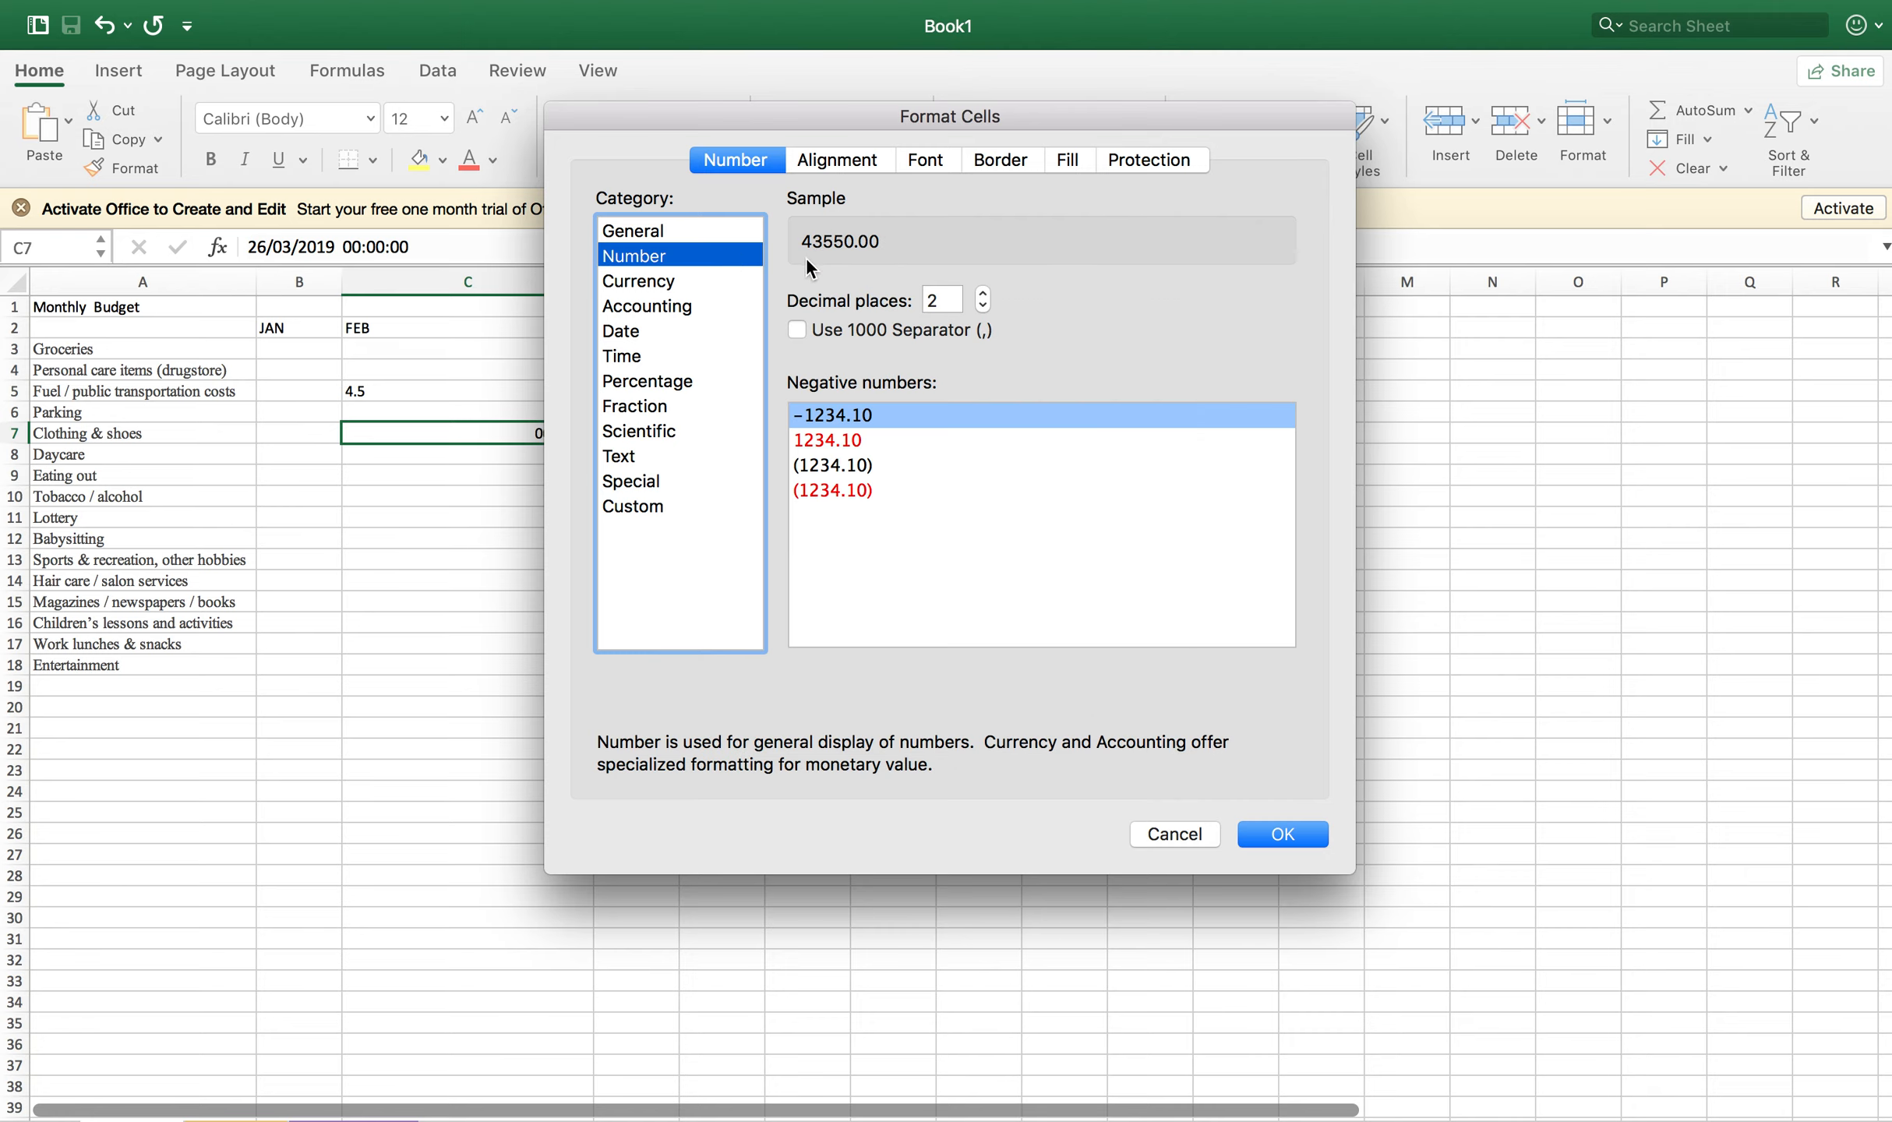
click(837, 420)
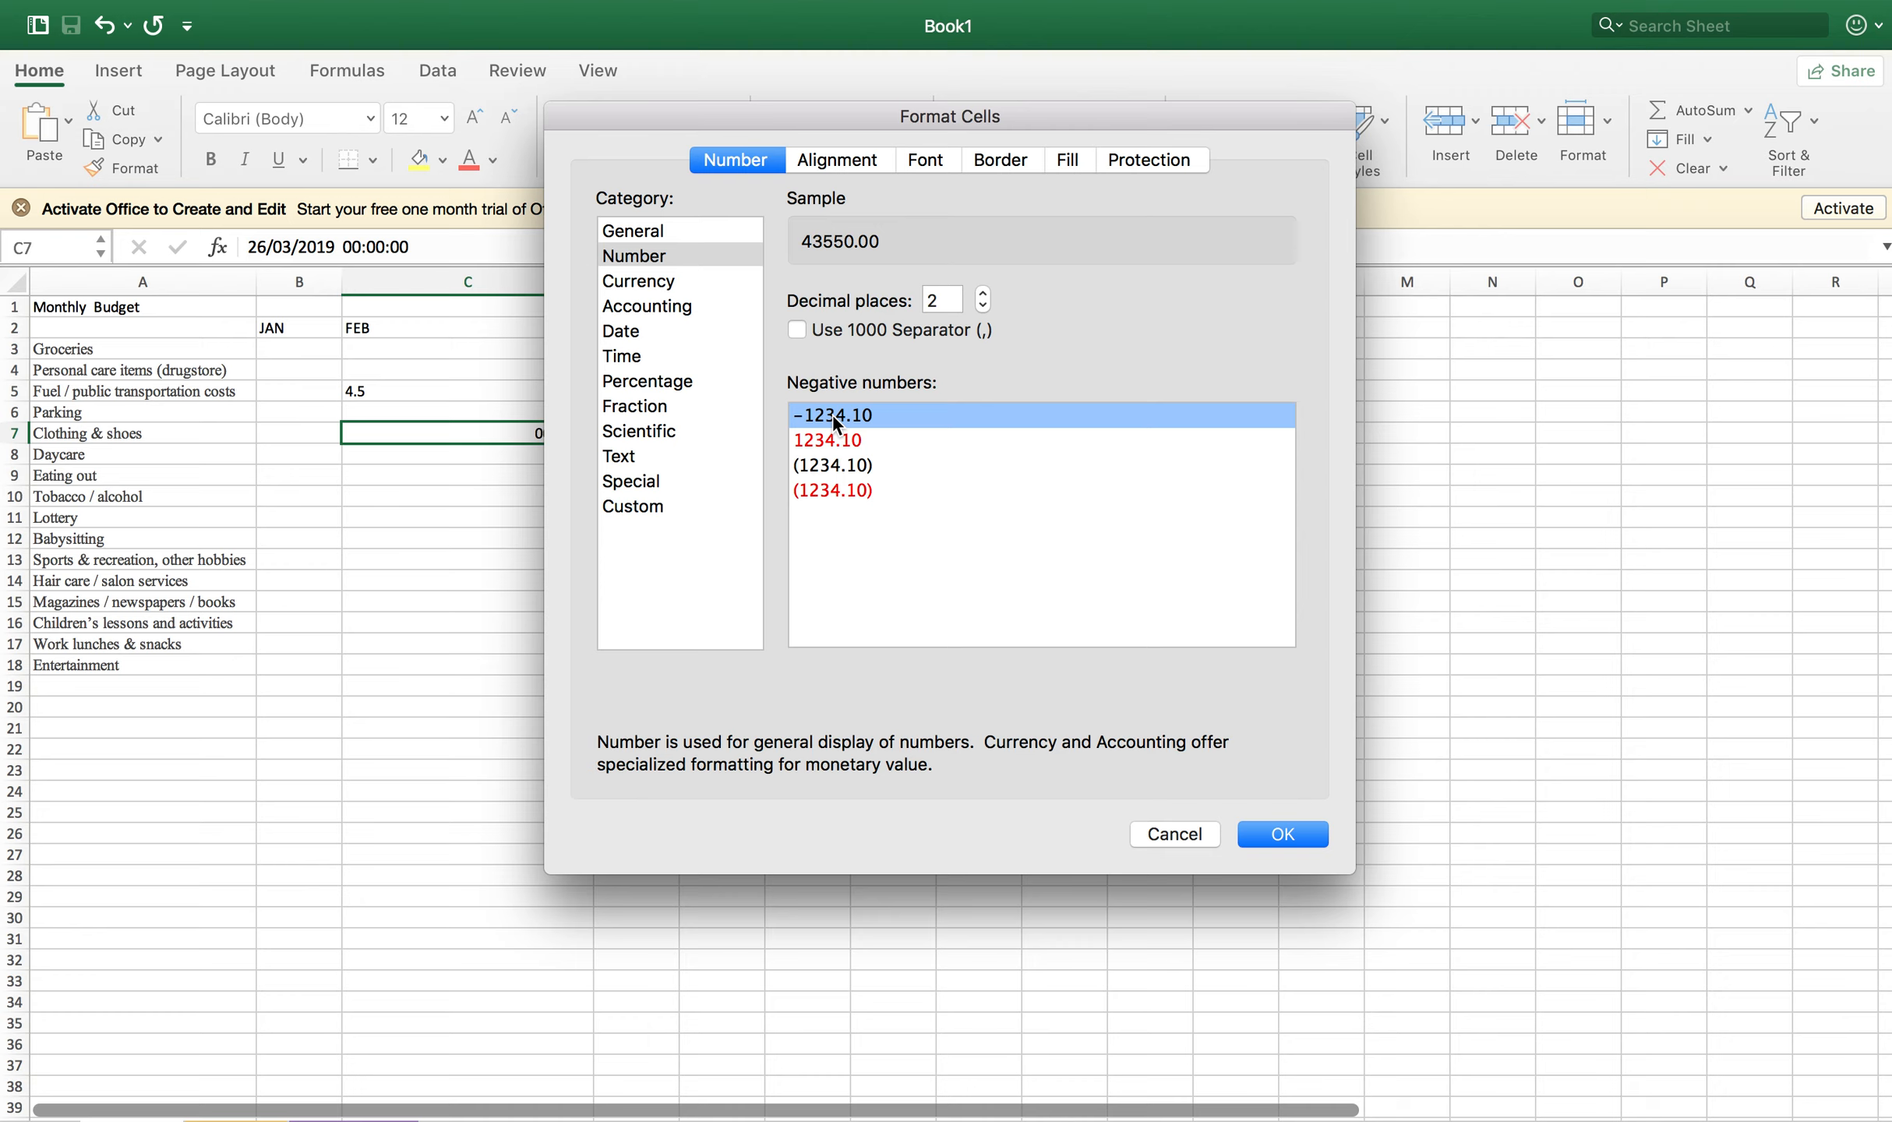
Step: Turn on the 1000 separator for the Number format, switching it off and on again to compare the sample
click(797, 331)
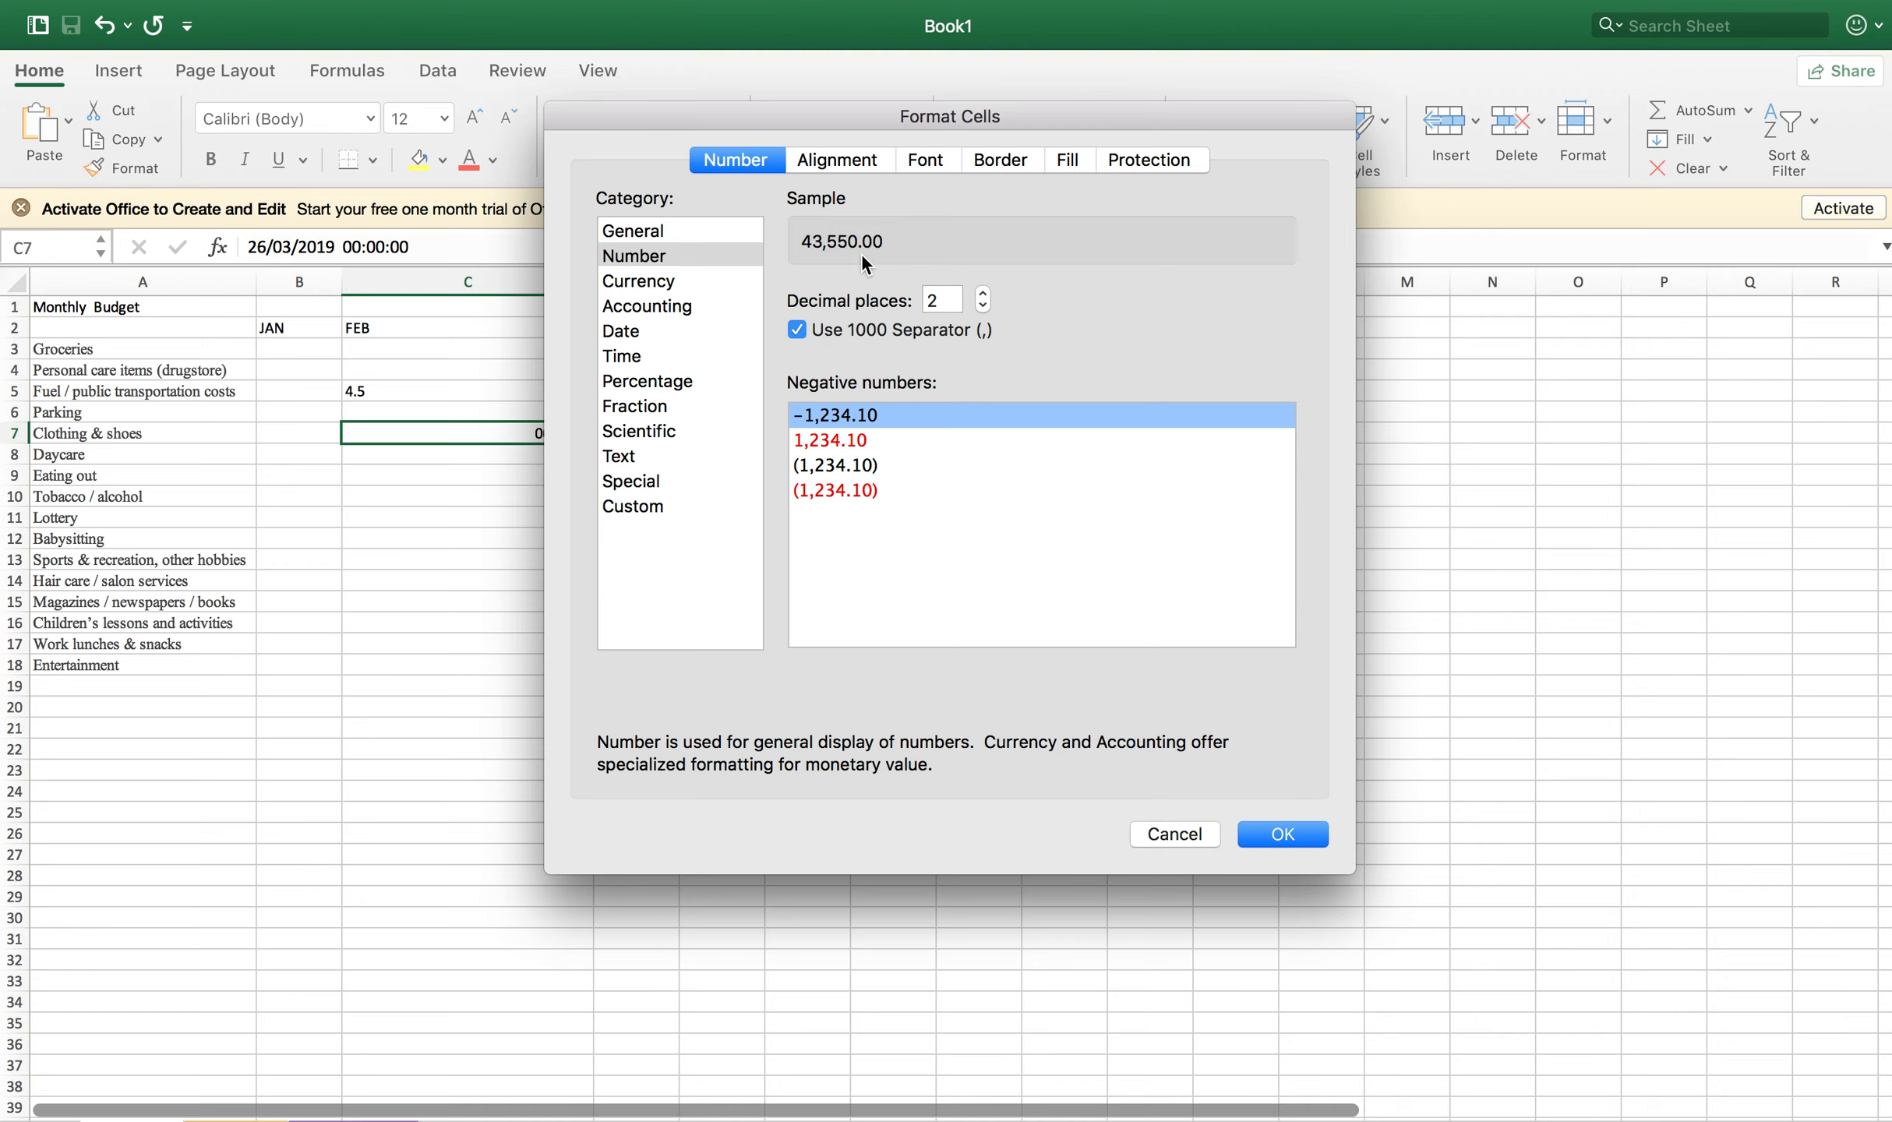
click(794, 332)
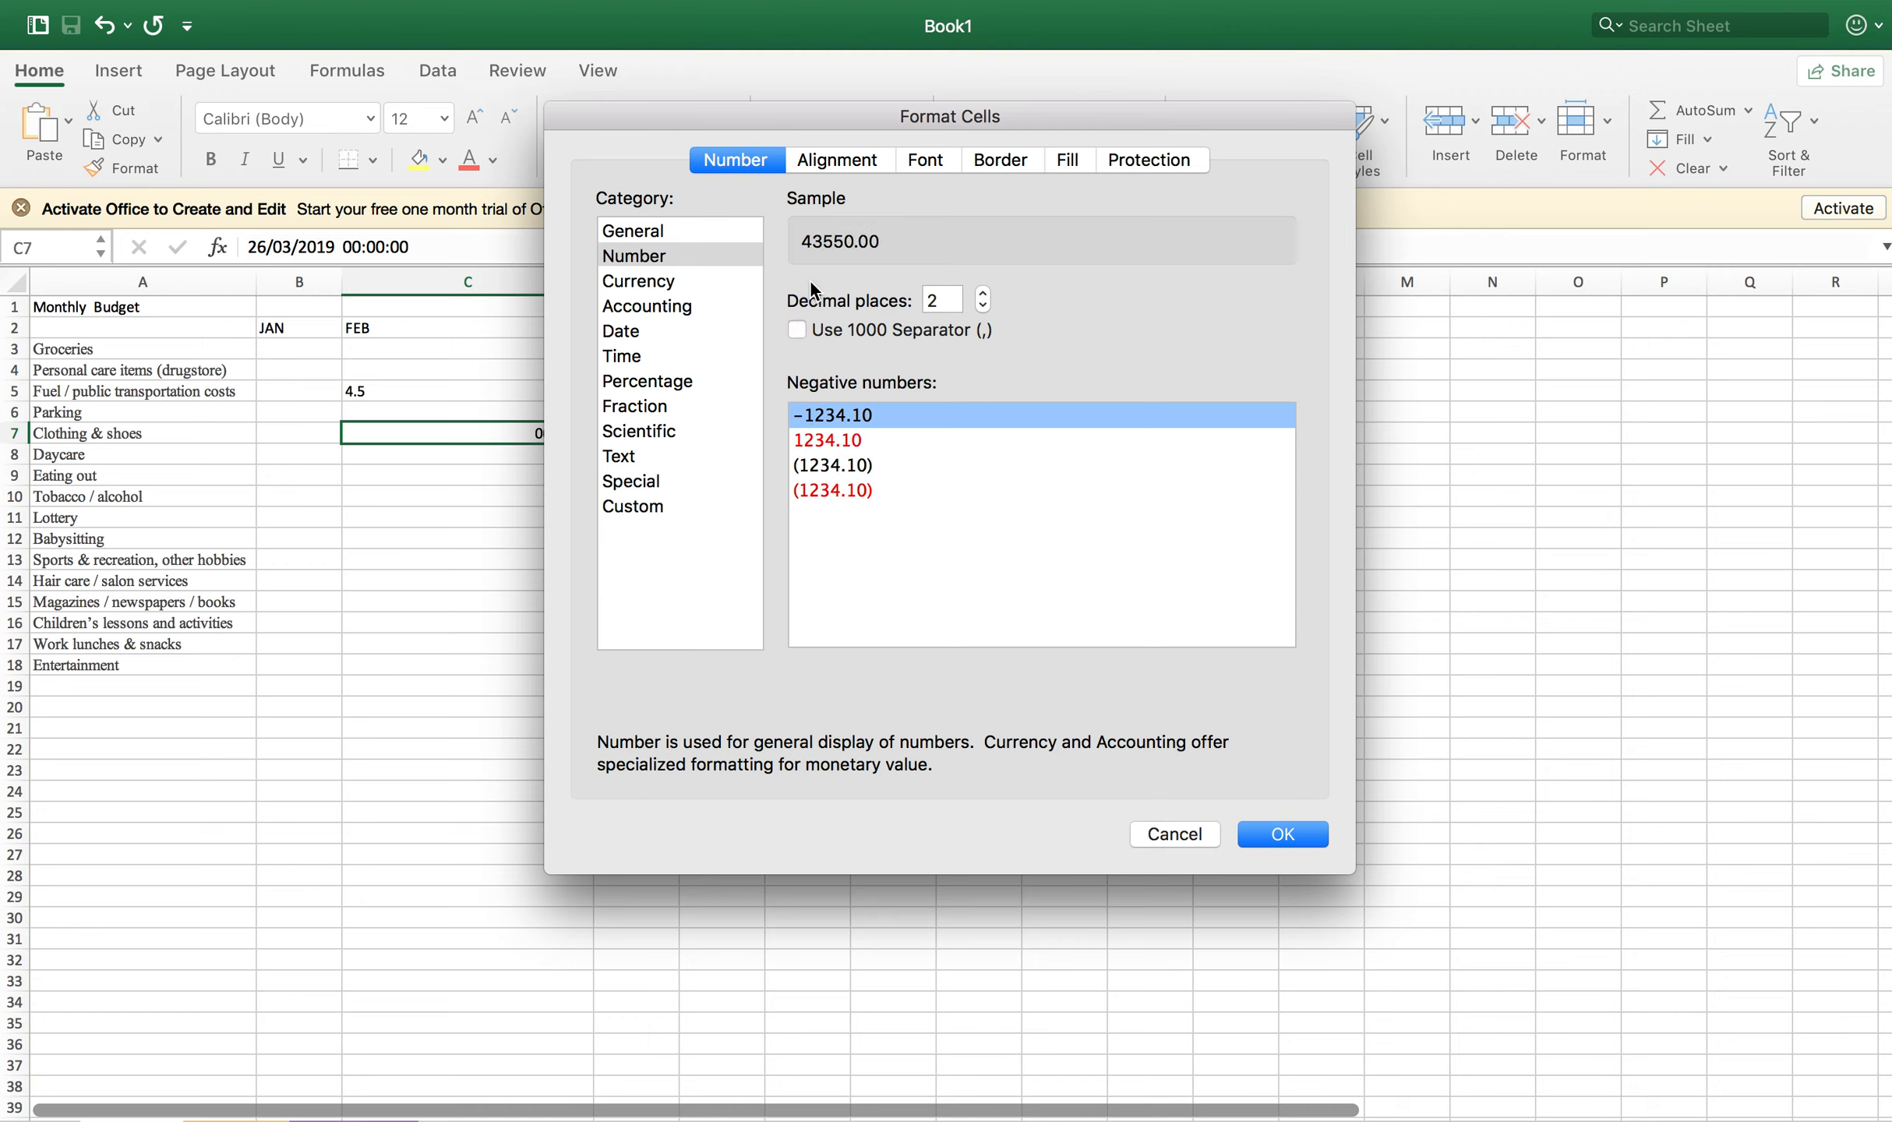
click(796, 330)
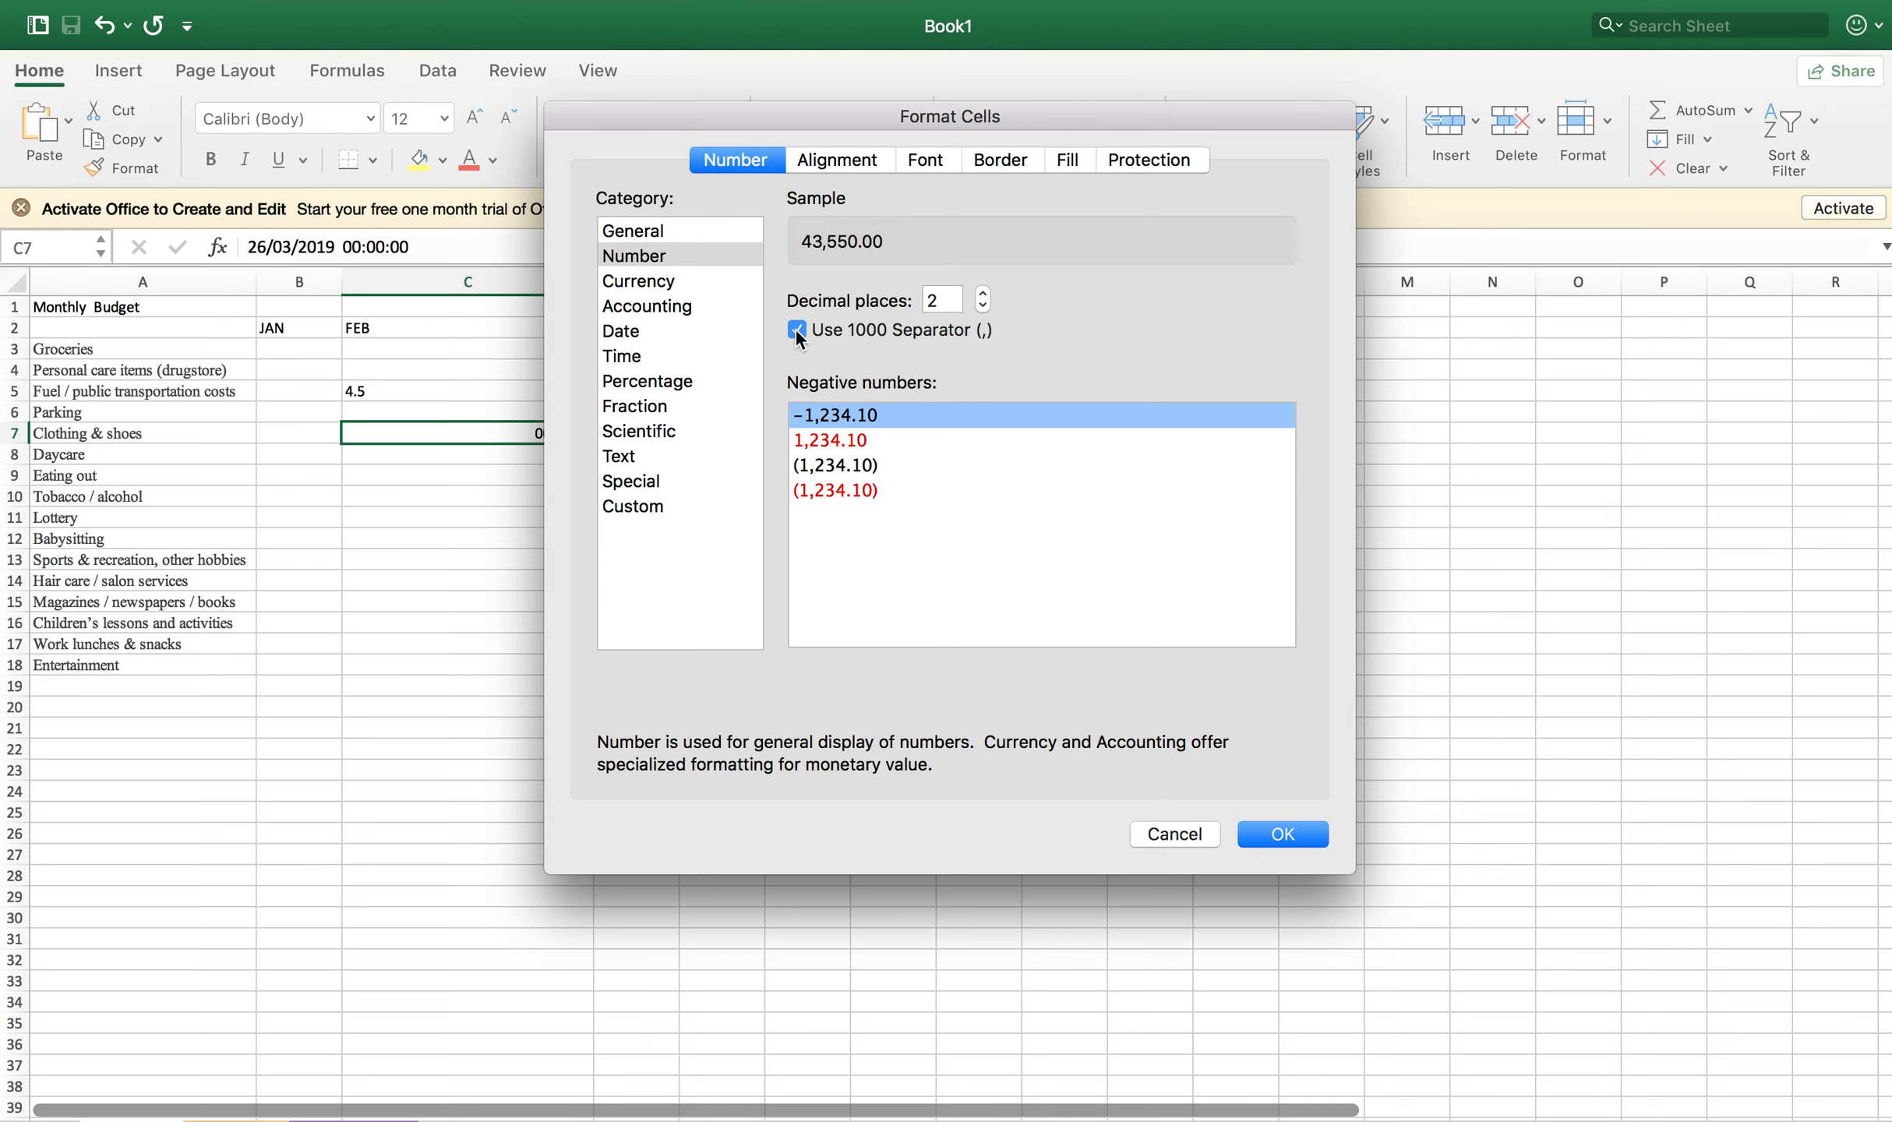
Step: Set the Number format to 3 decimal places and try the red parenthesised negative style before reselecting the minus-sign style
click(983, 306)
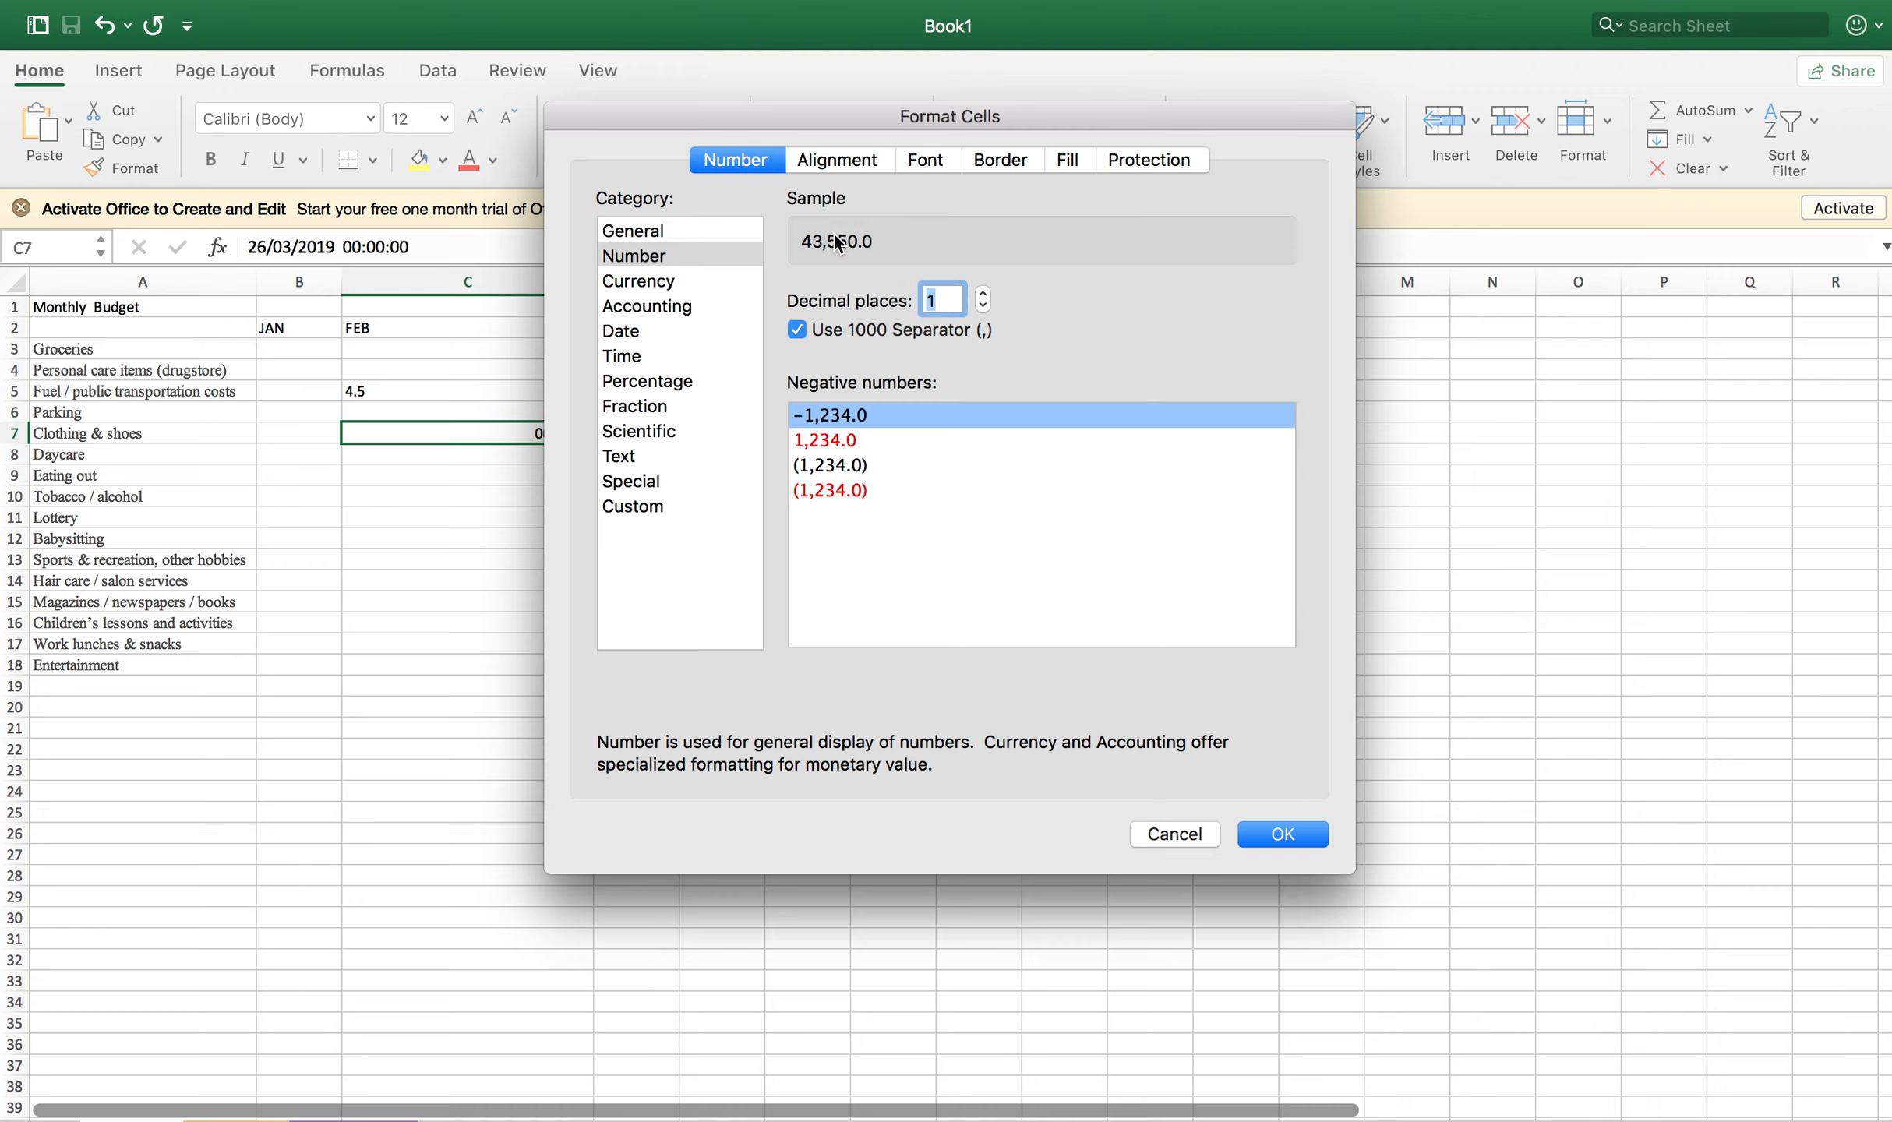
click(982, 293)
click(983, 294)
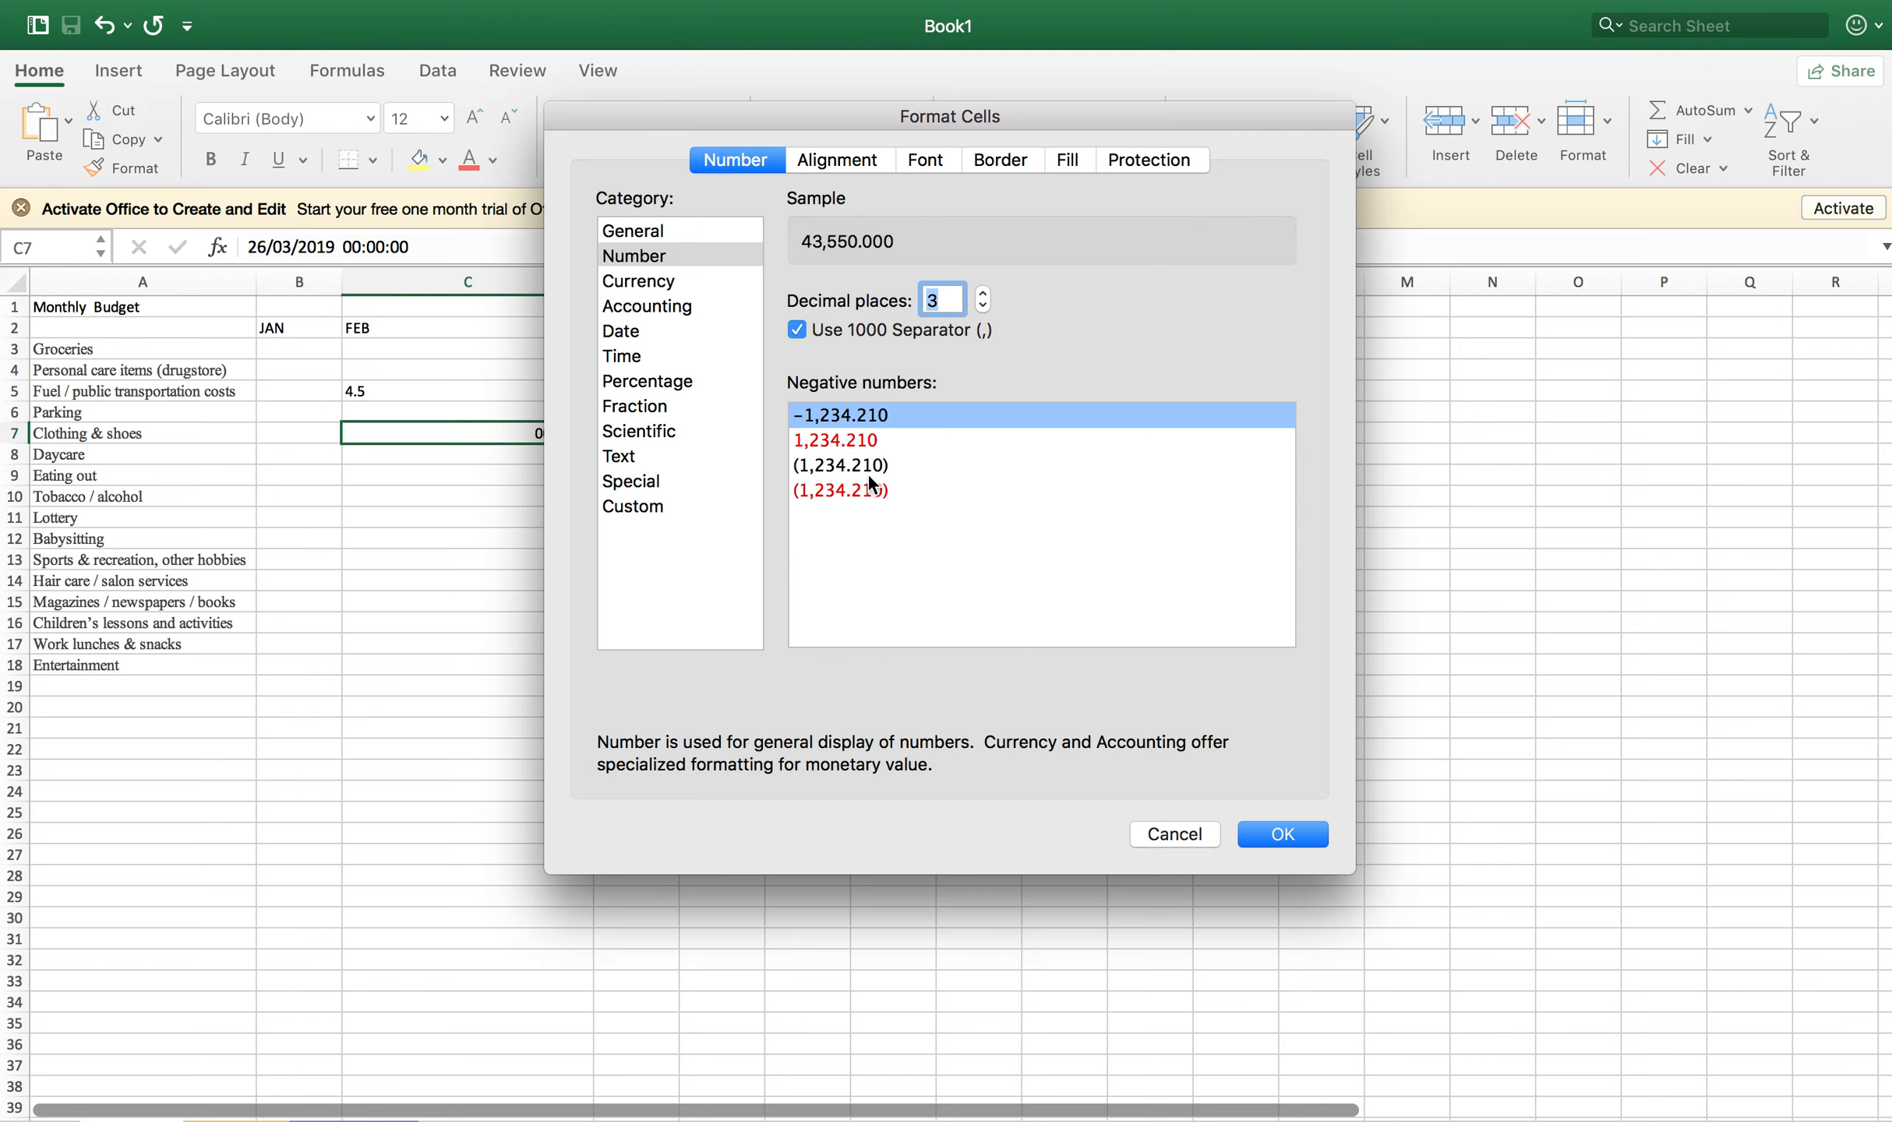
click(841, 491)
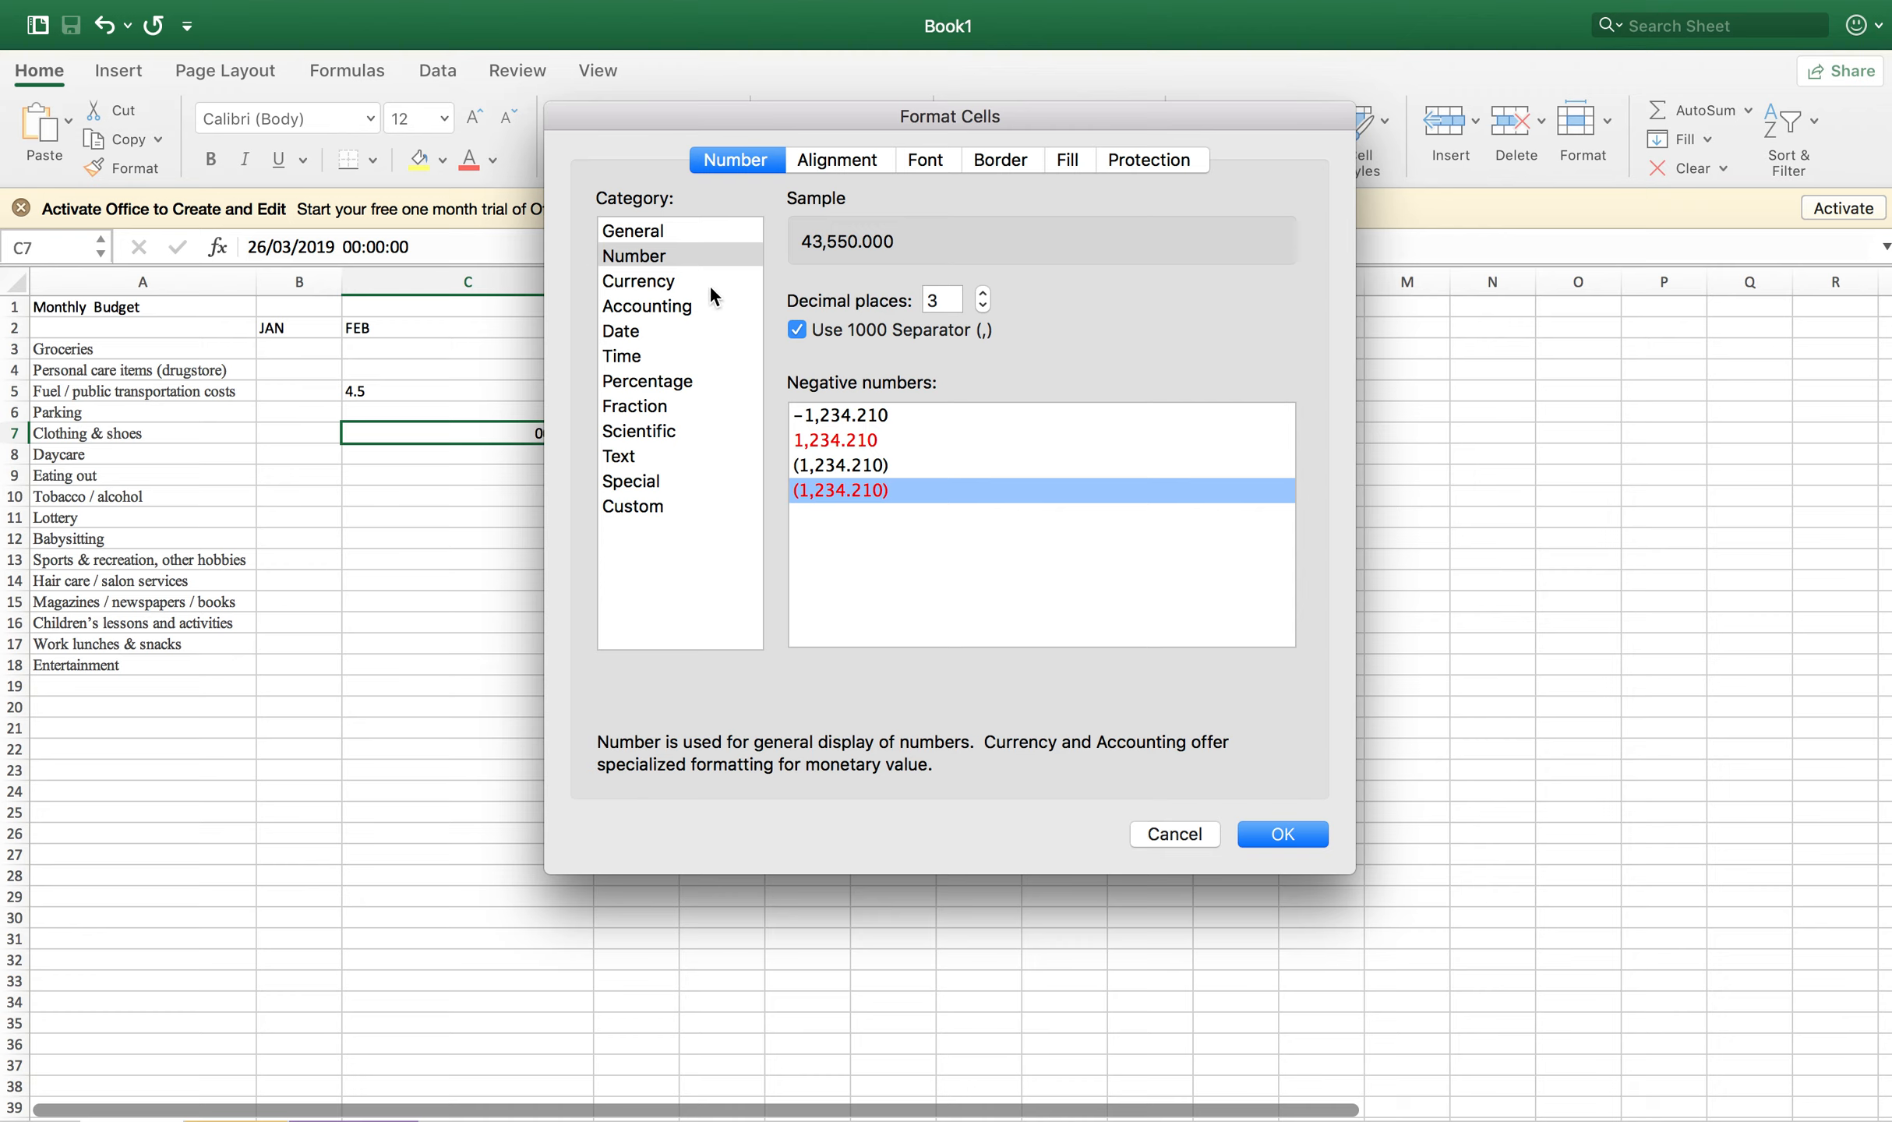
click(812, 415)
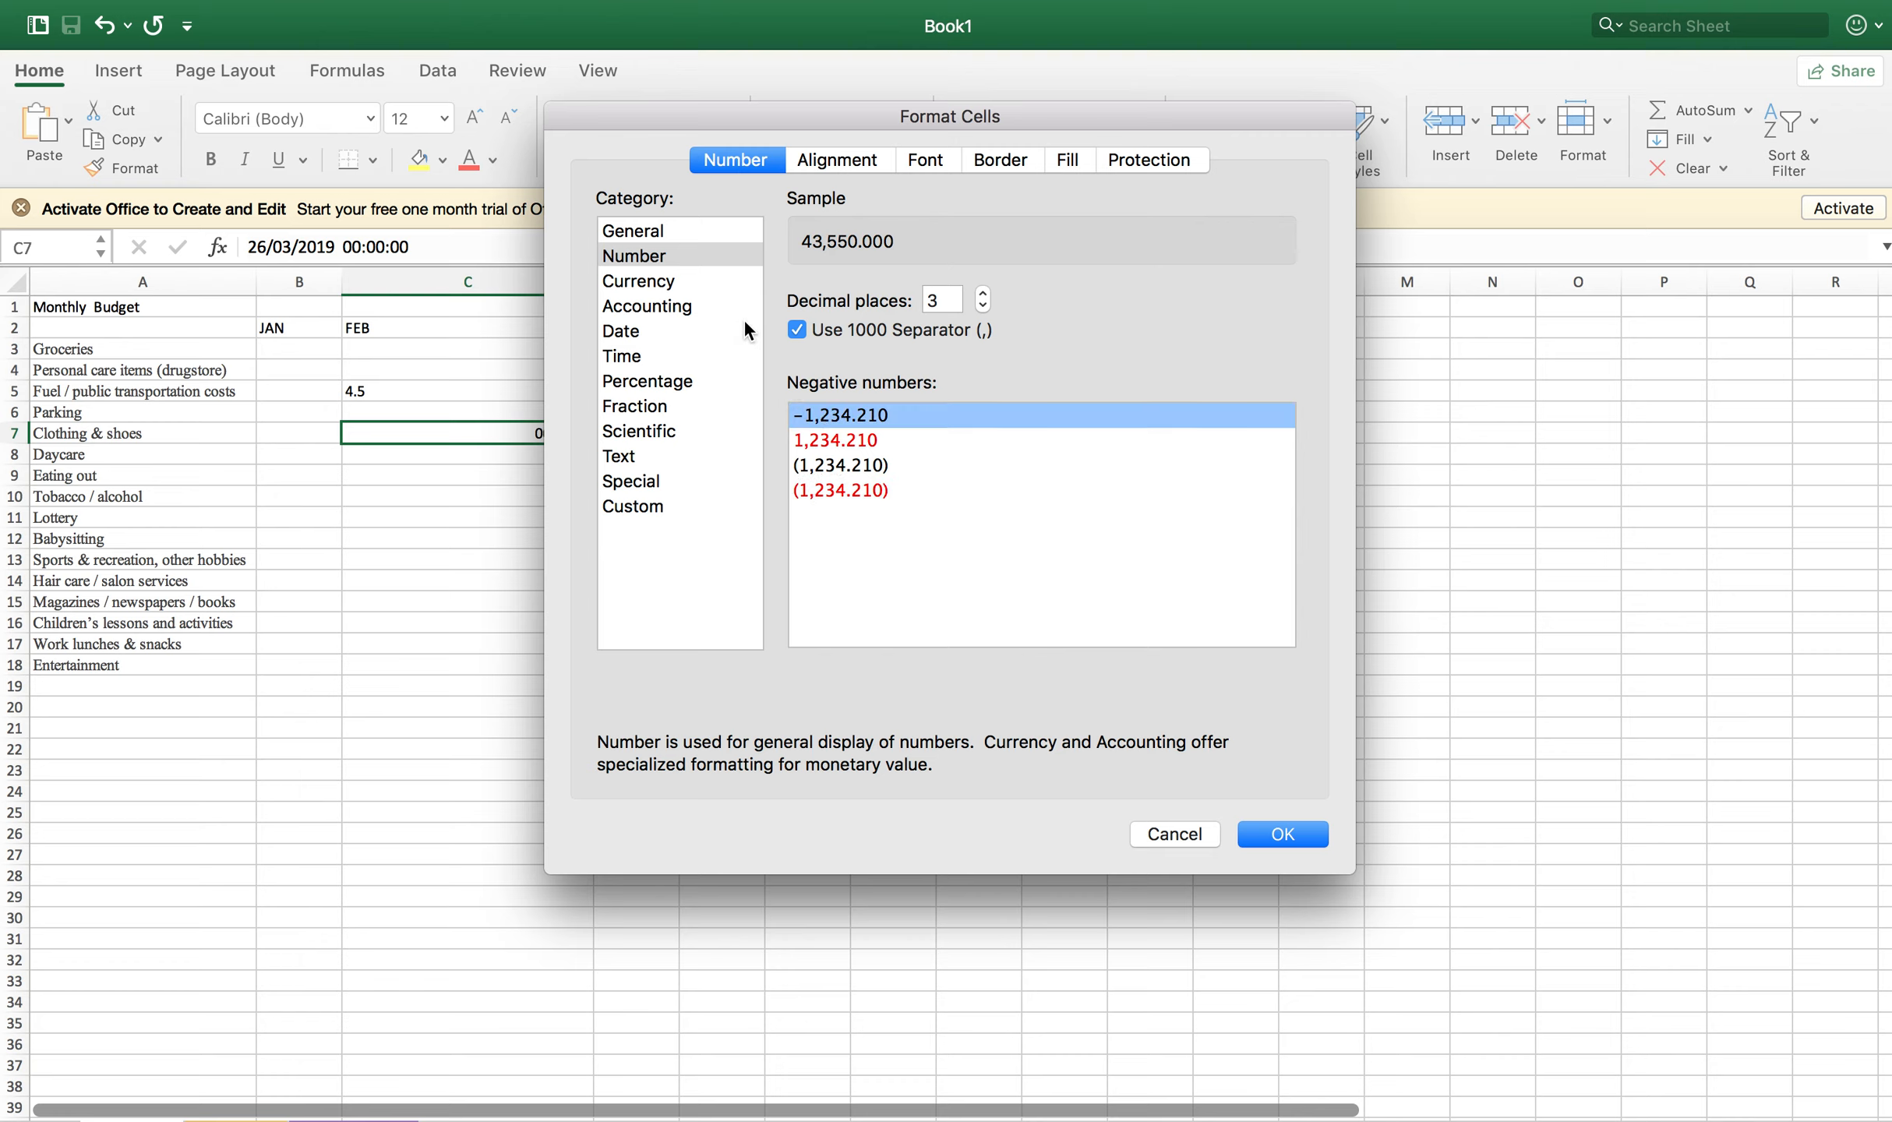
Step: Switch cell C7's format category to Currency, try 5 decimal places and reduce them to 0
click(673, 282)
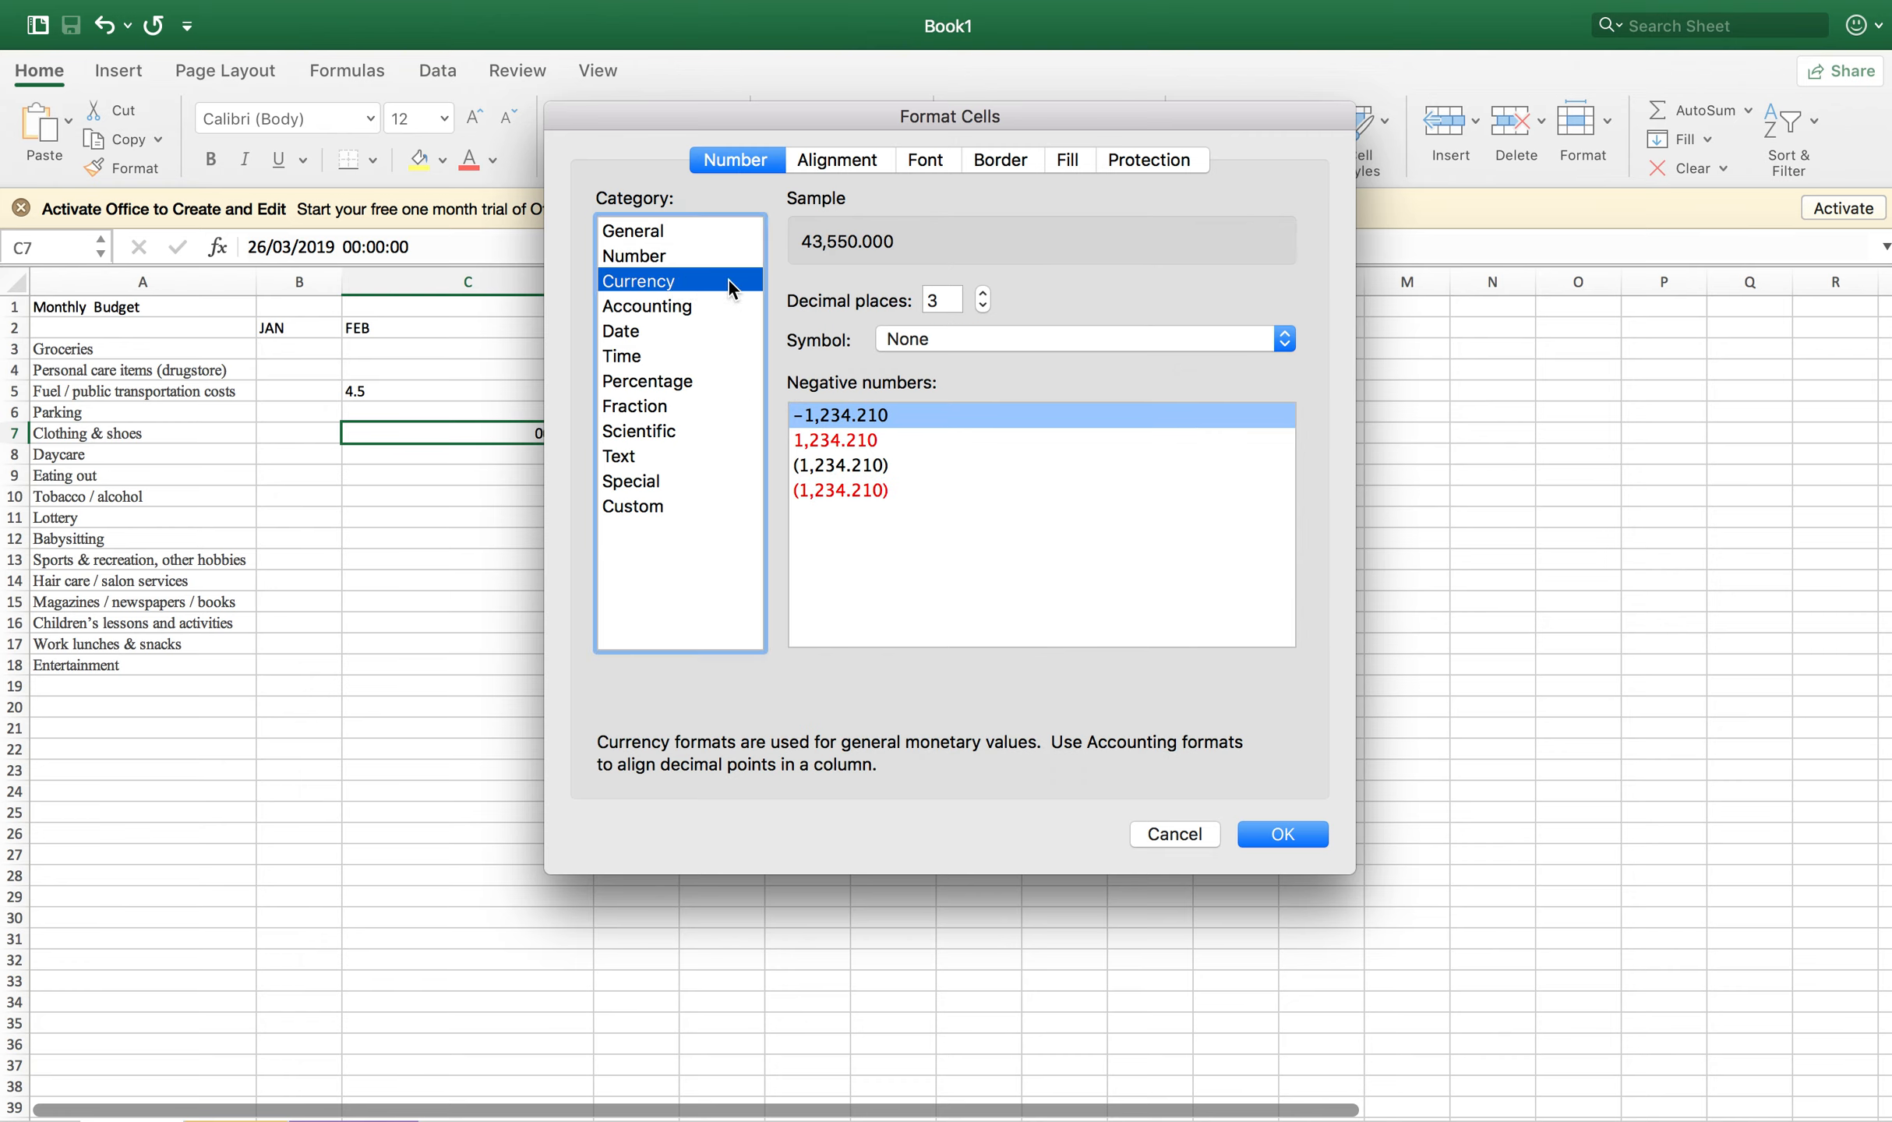
click(985, 293)
click(986, 293)
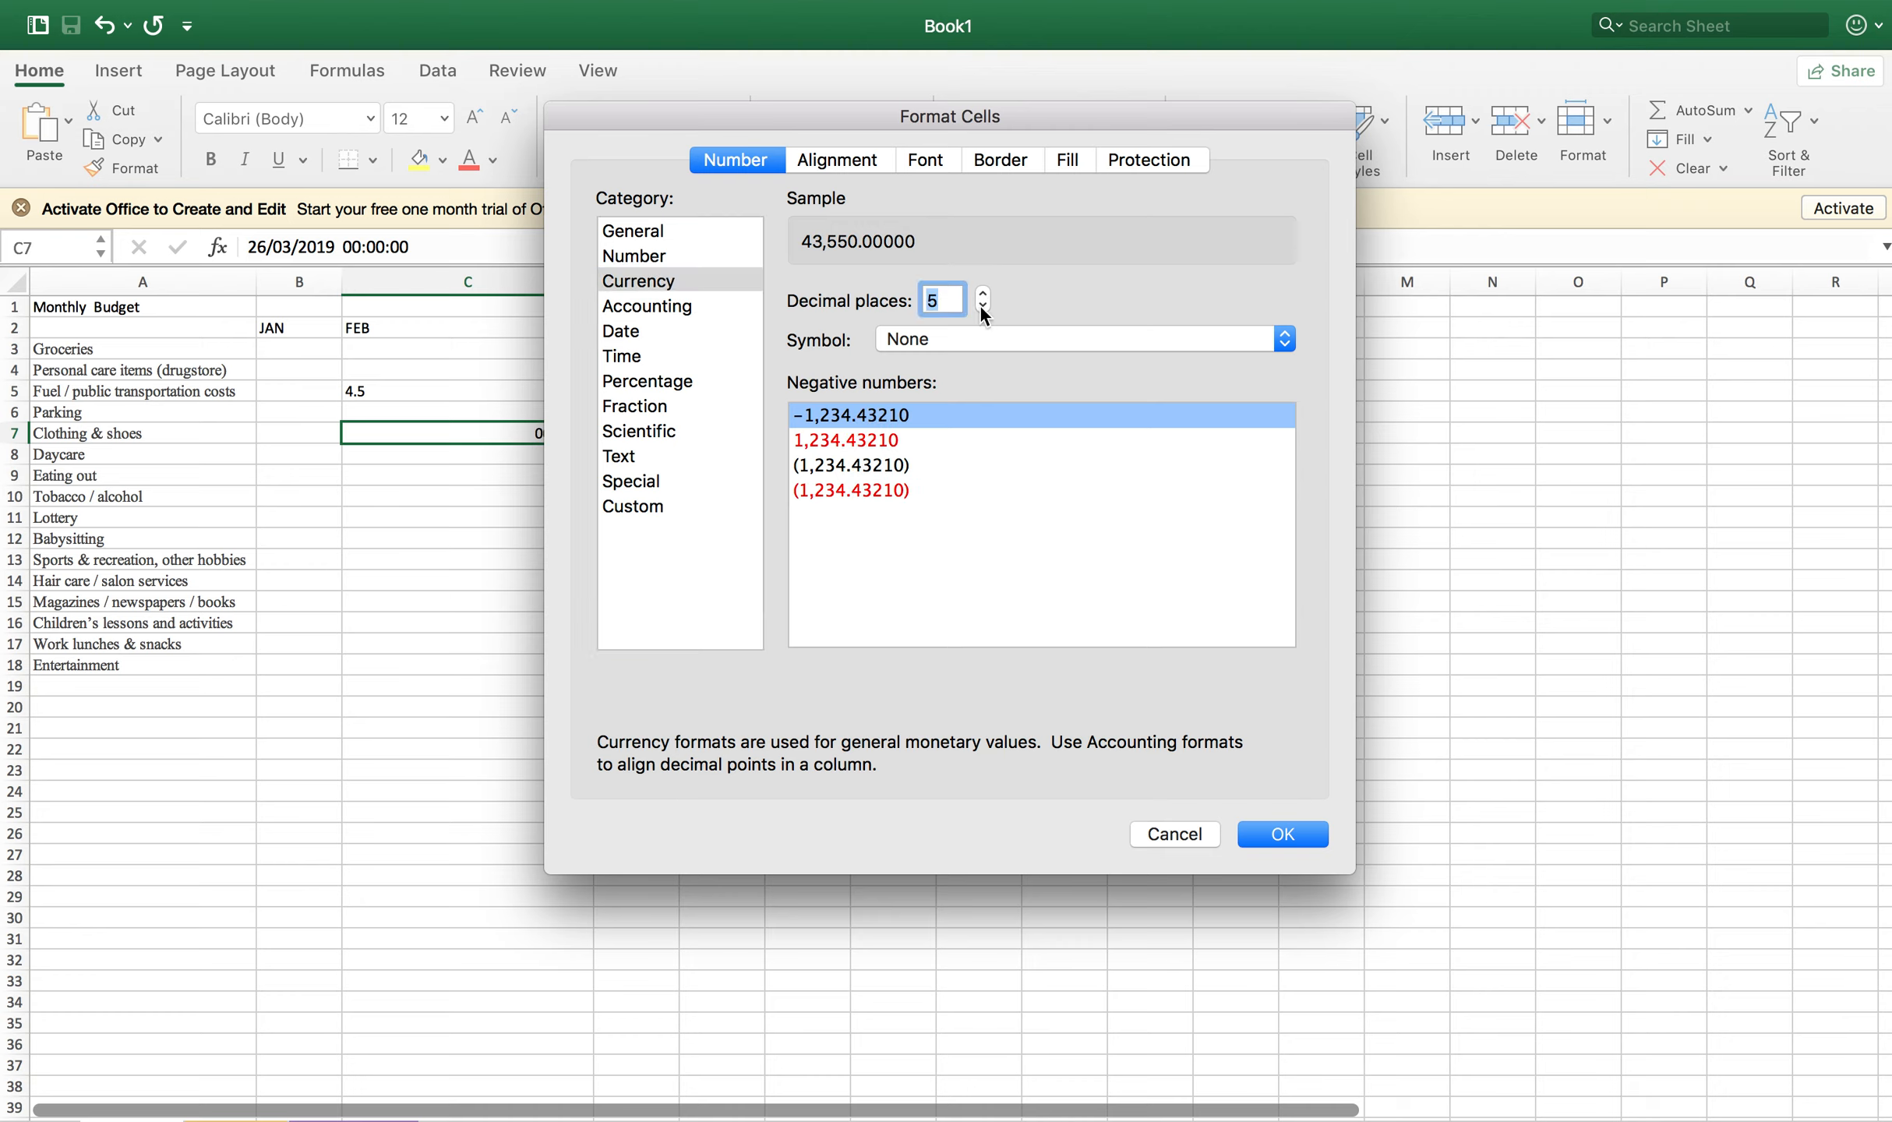
click(980, 305)
click(981, 305)
click(981, 304)
click(980, 305)
click(981, 305)
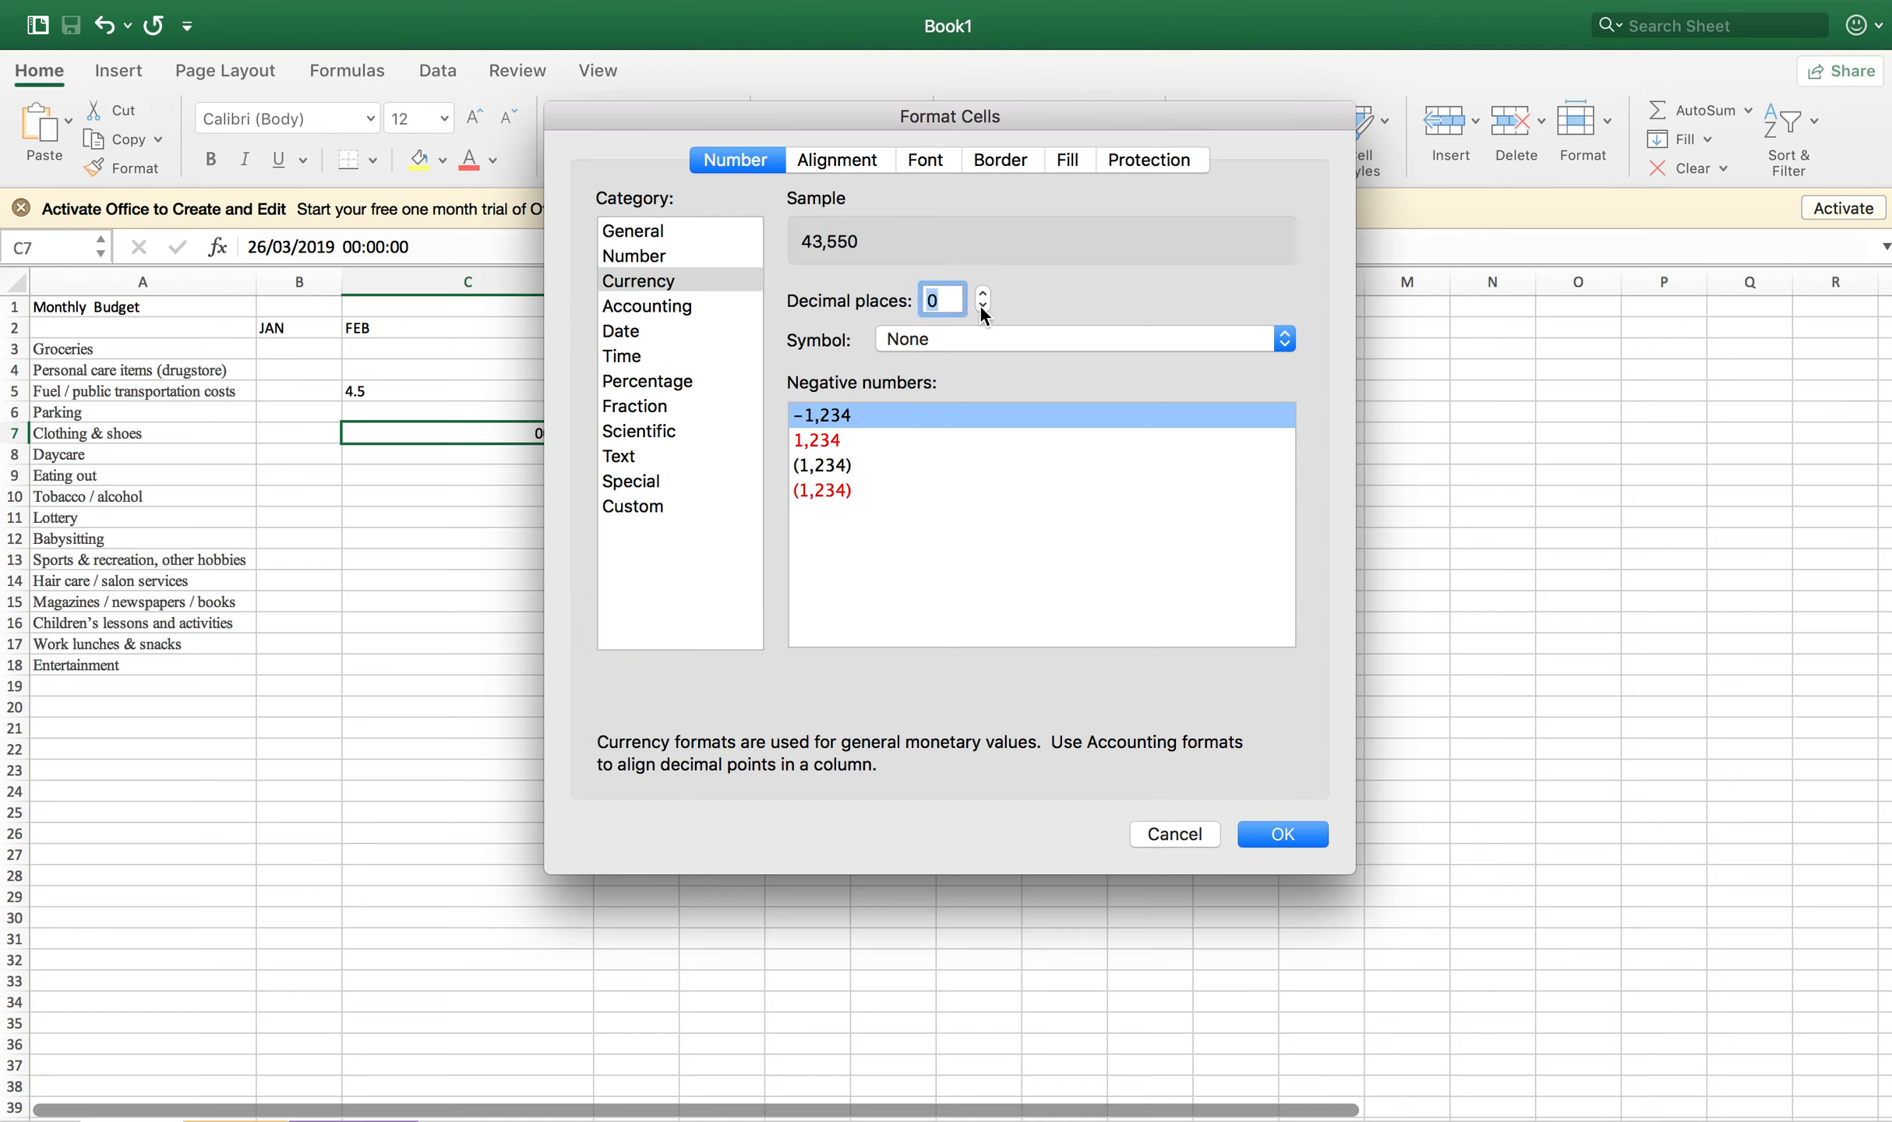
Step: Set the currency symbol to € Italian (Italy) and preview the value in the Accounting category
click(916, 340)
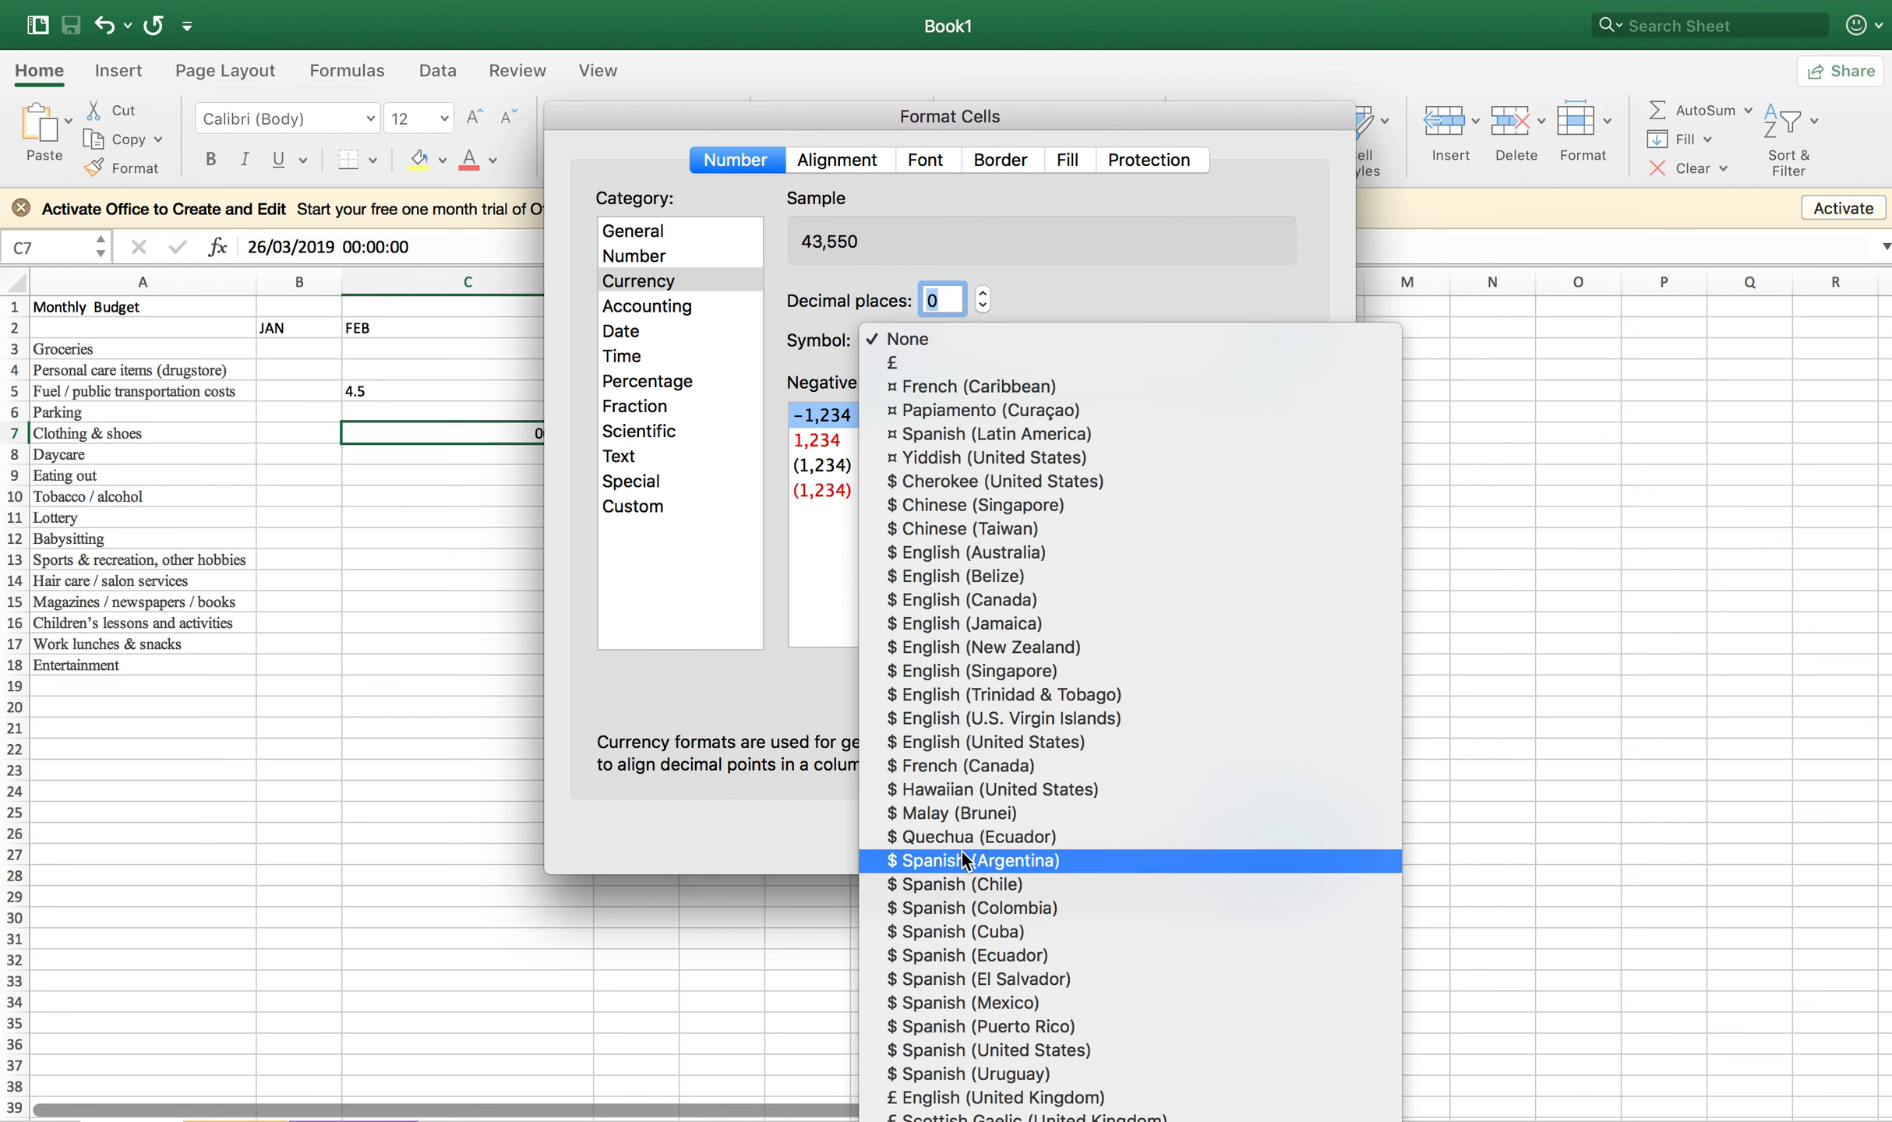
scroll(937, 928, down, 15)
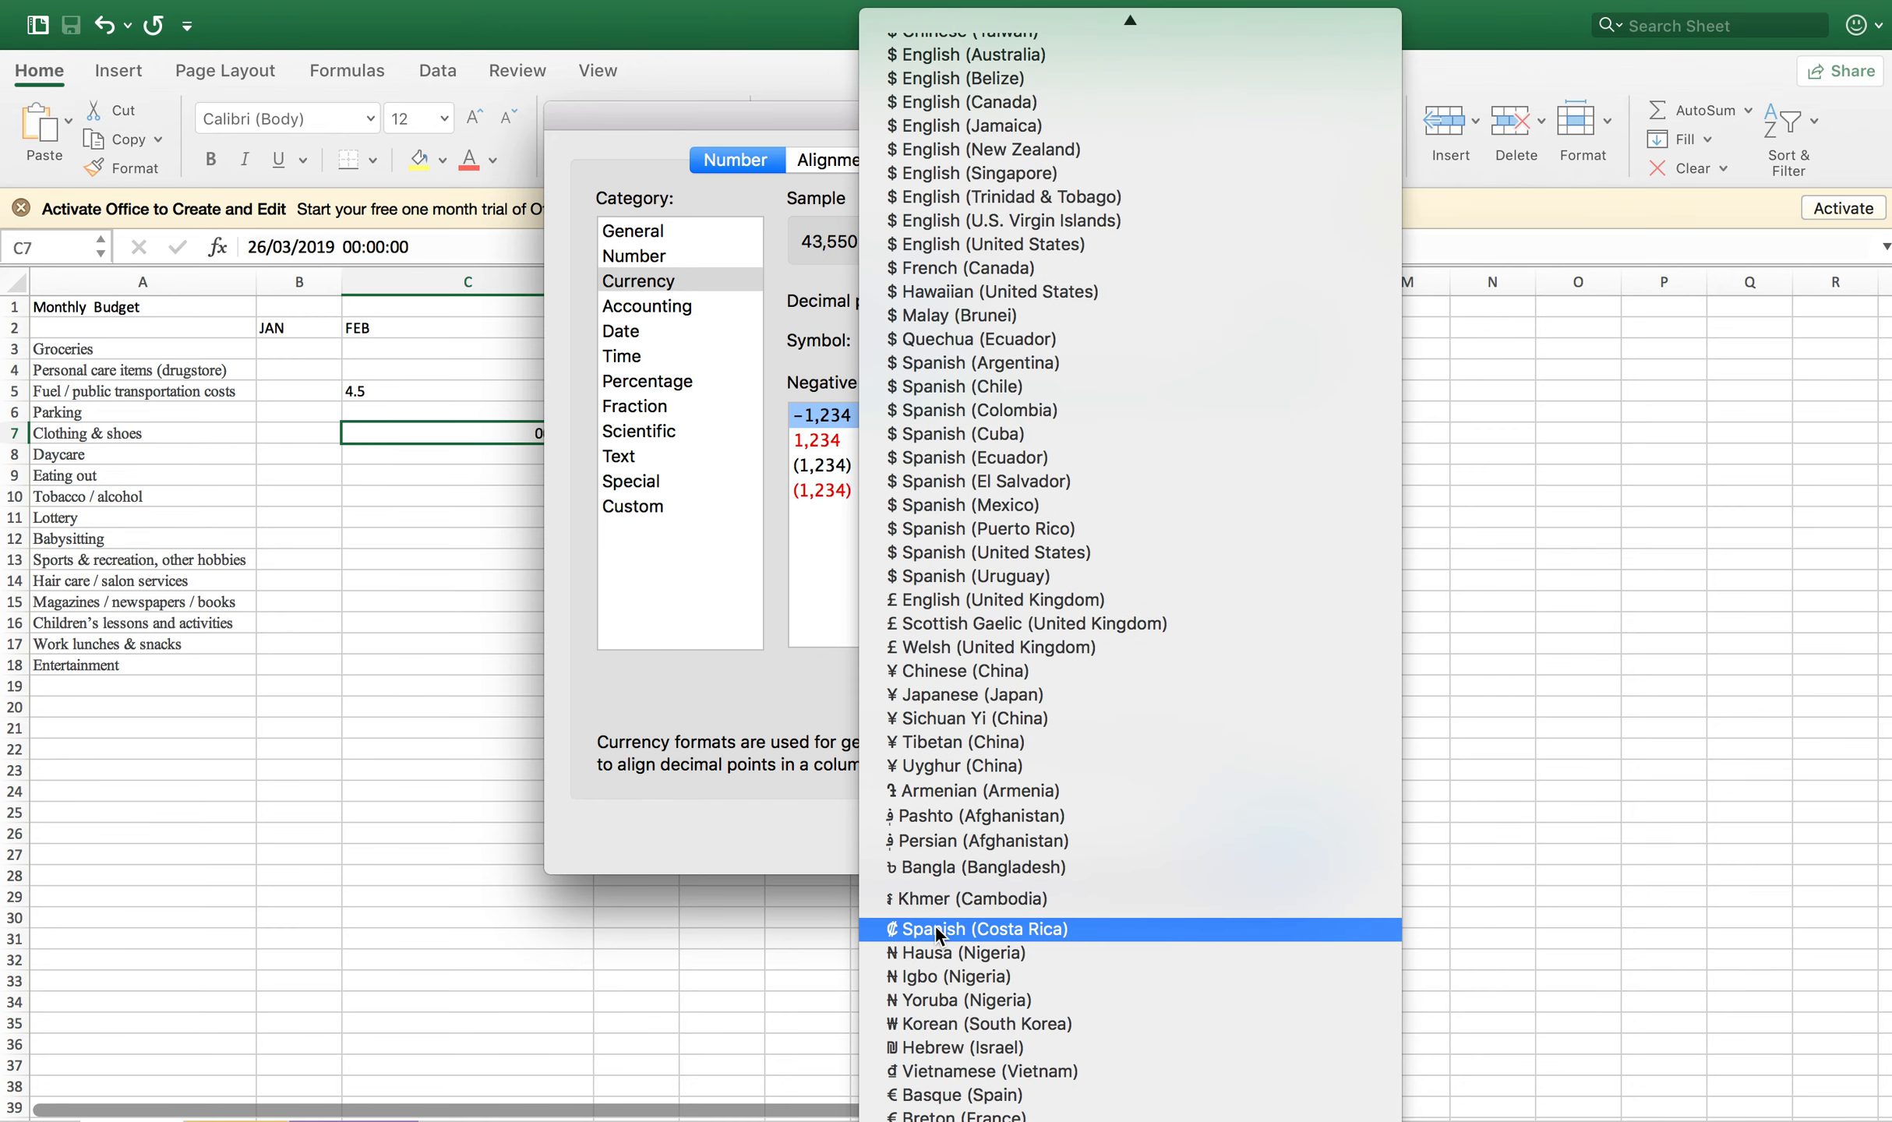
scroll(931, 1014, down, 5)
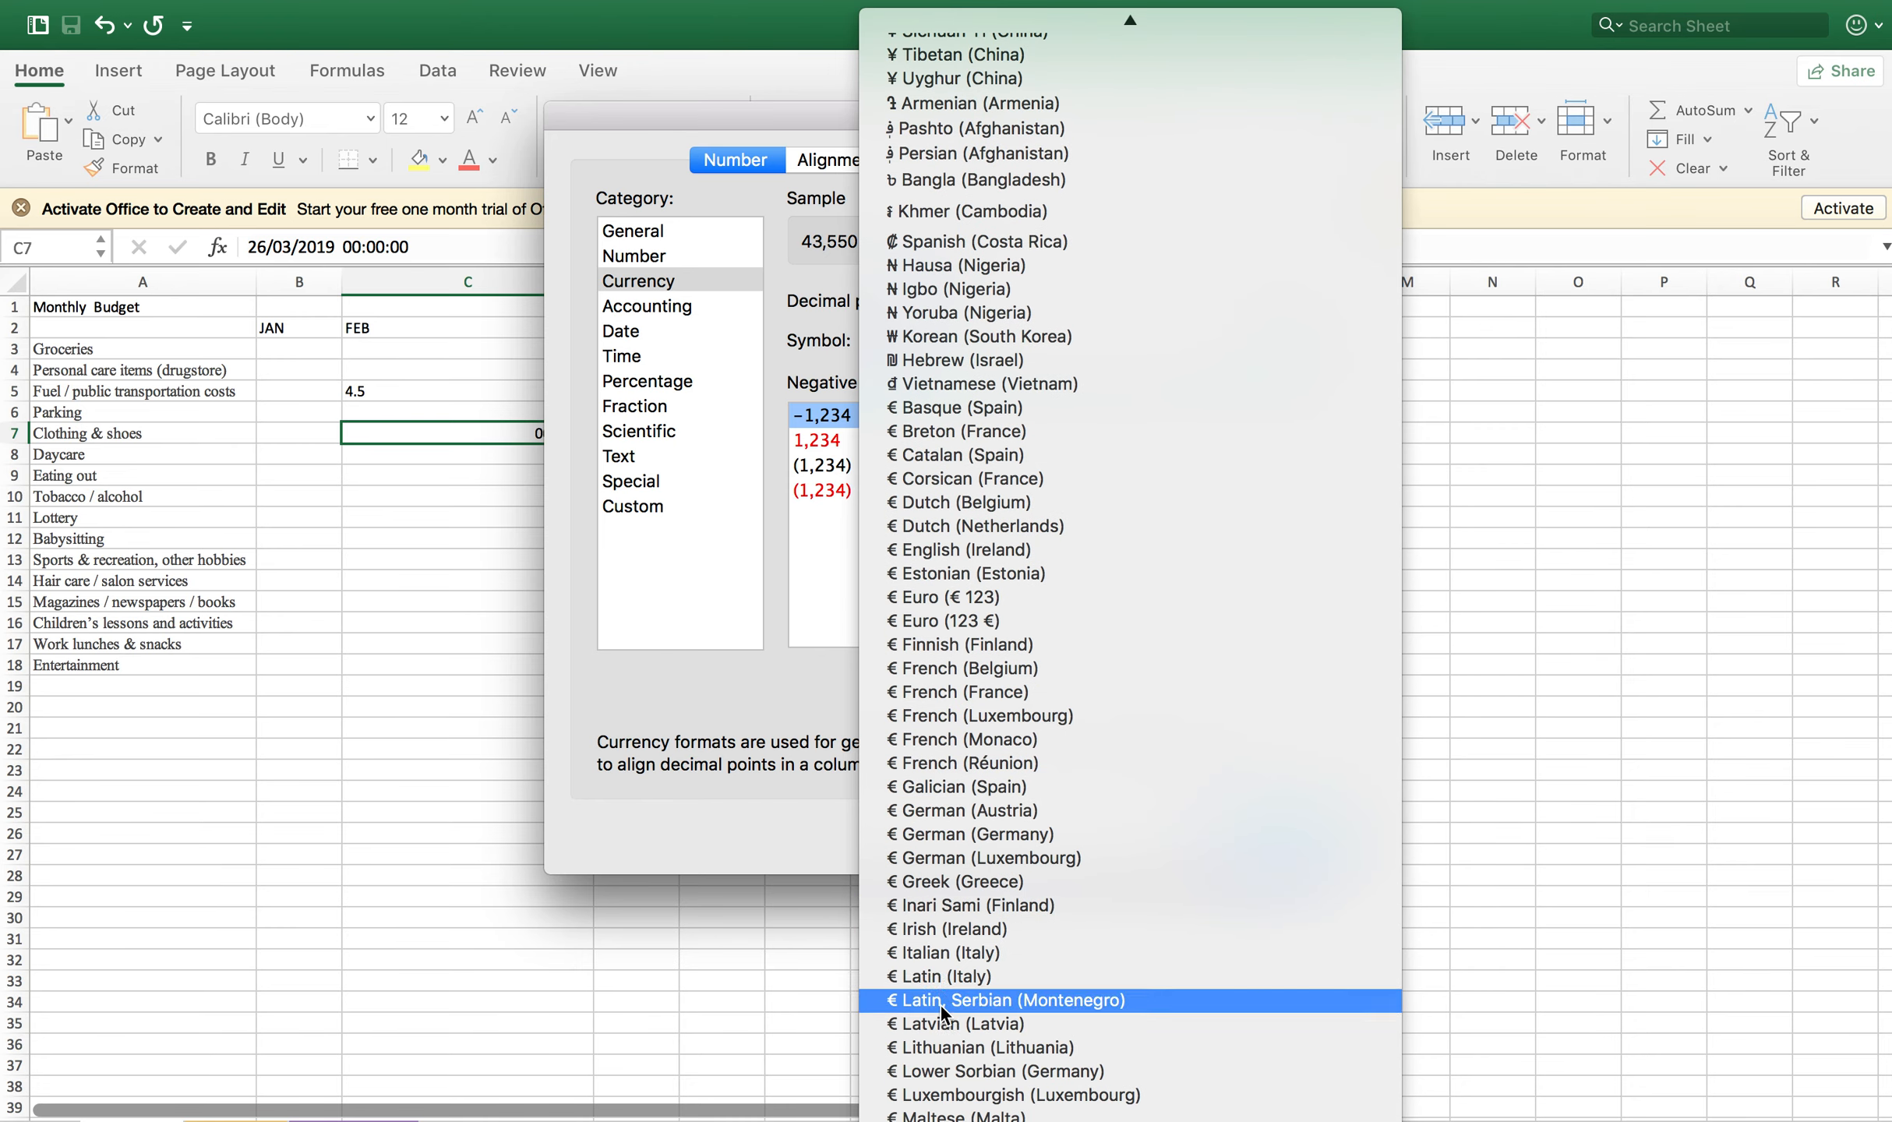
click(958, 961)
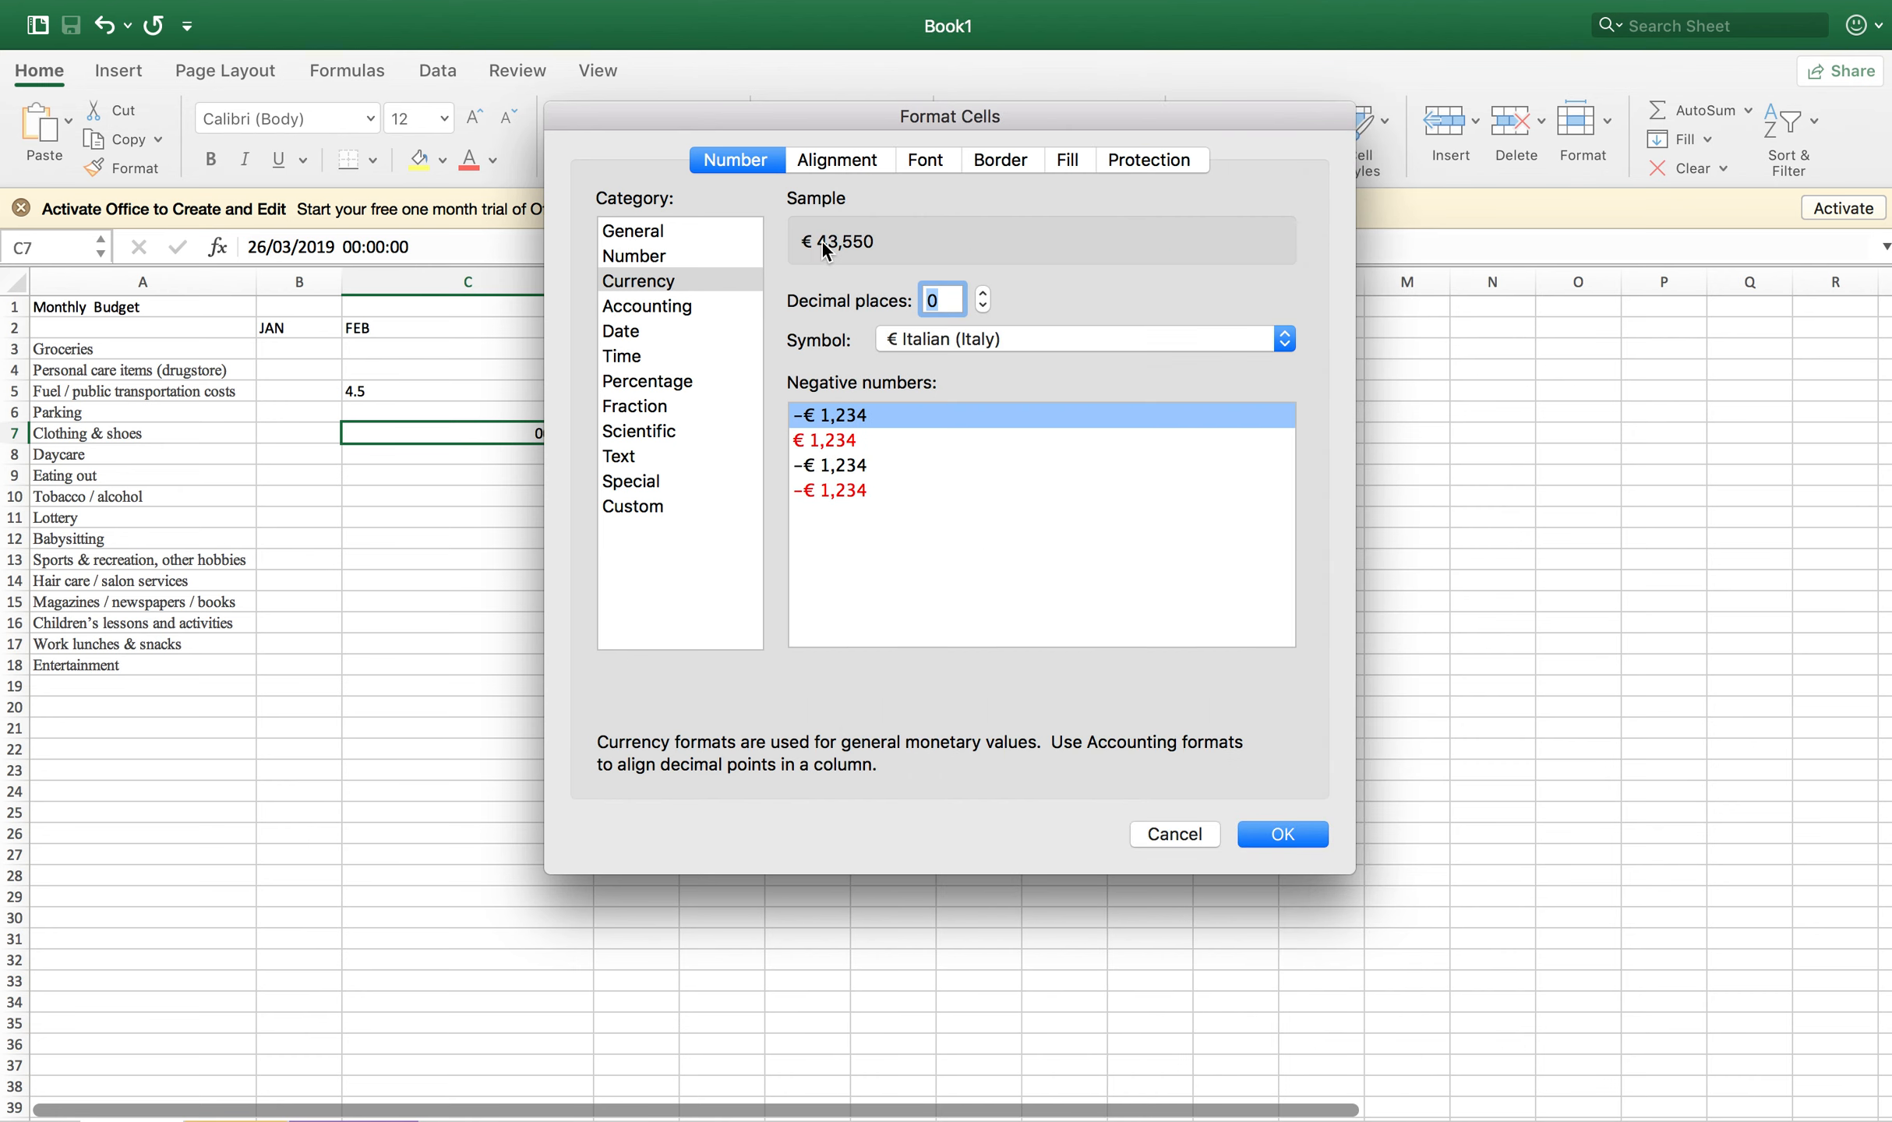
click(689, 307)
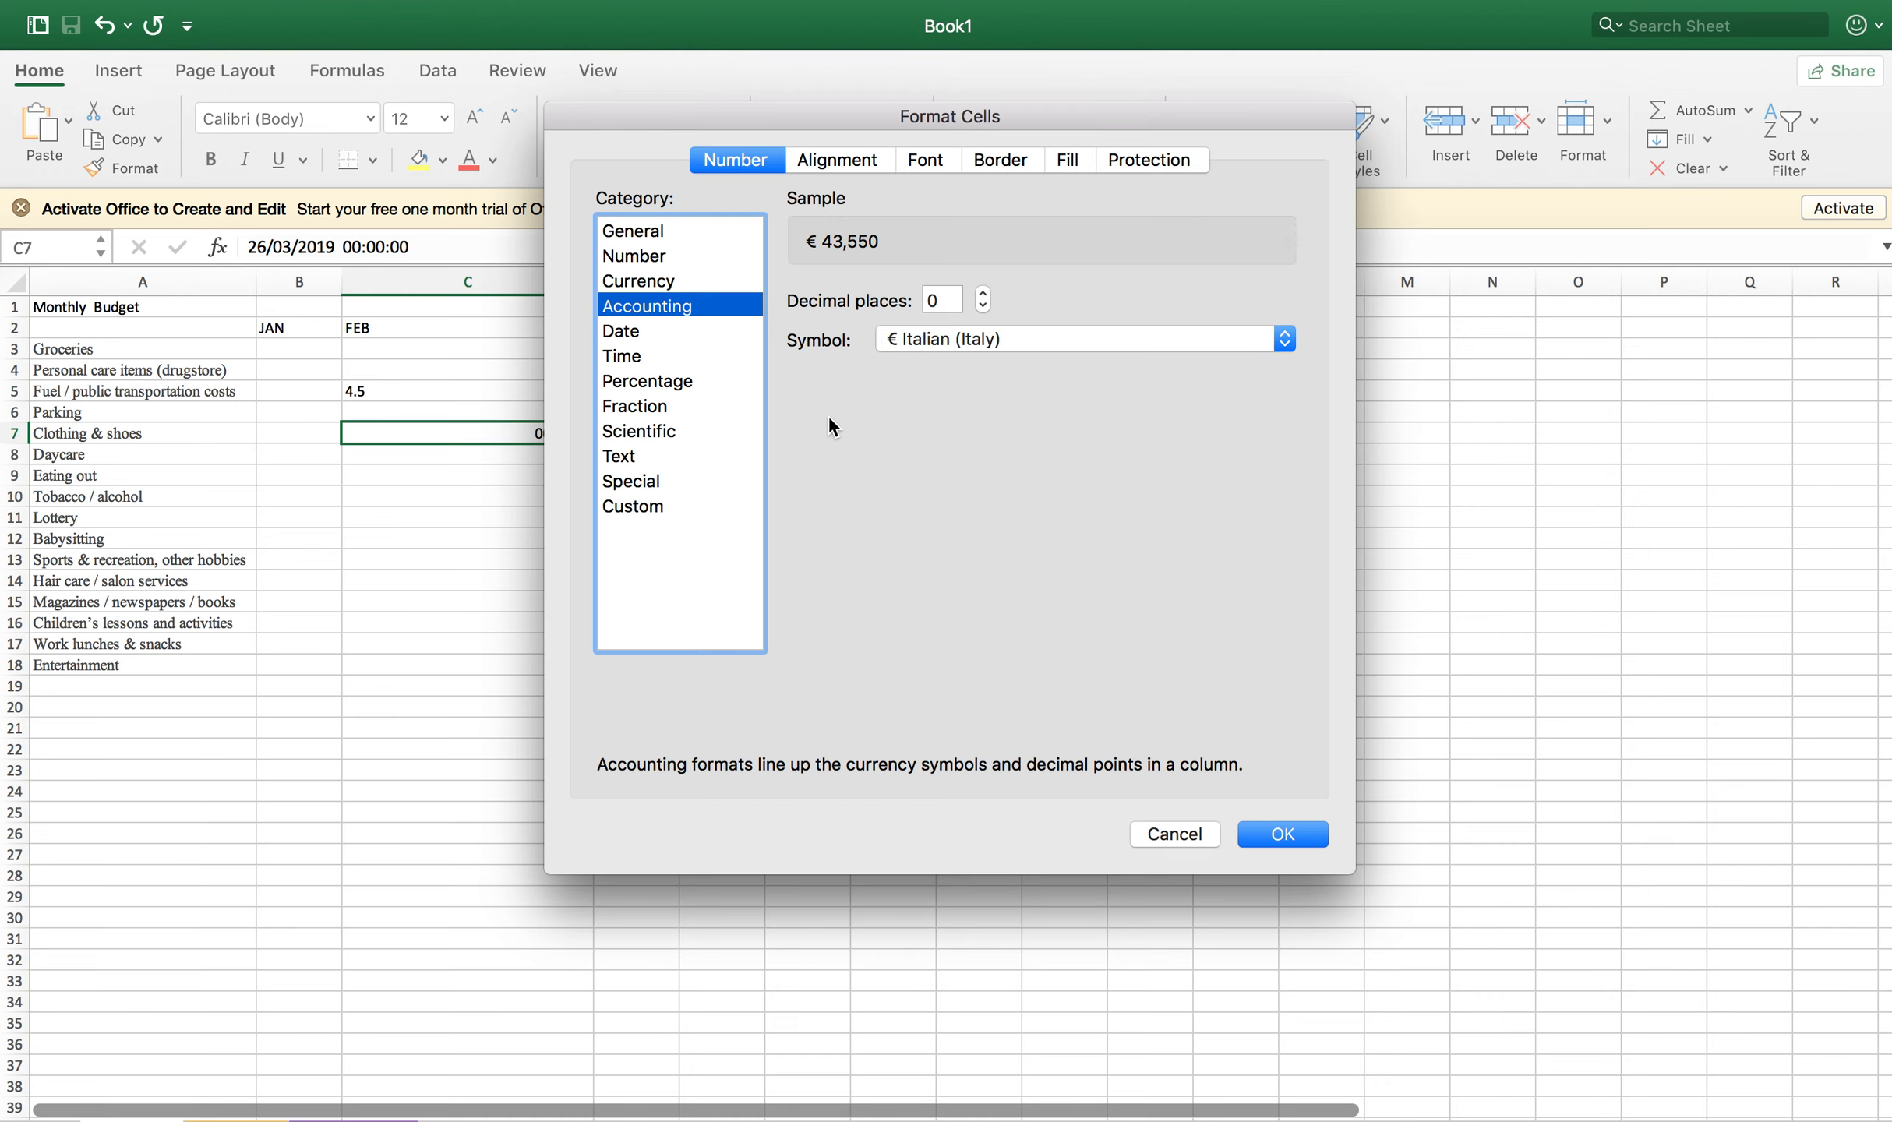
Step: Preview cell C7 in the Date category, trying the types in turn from *Wednesday, 14 March 2012 to 14 March 2012
click(699, 333)
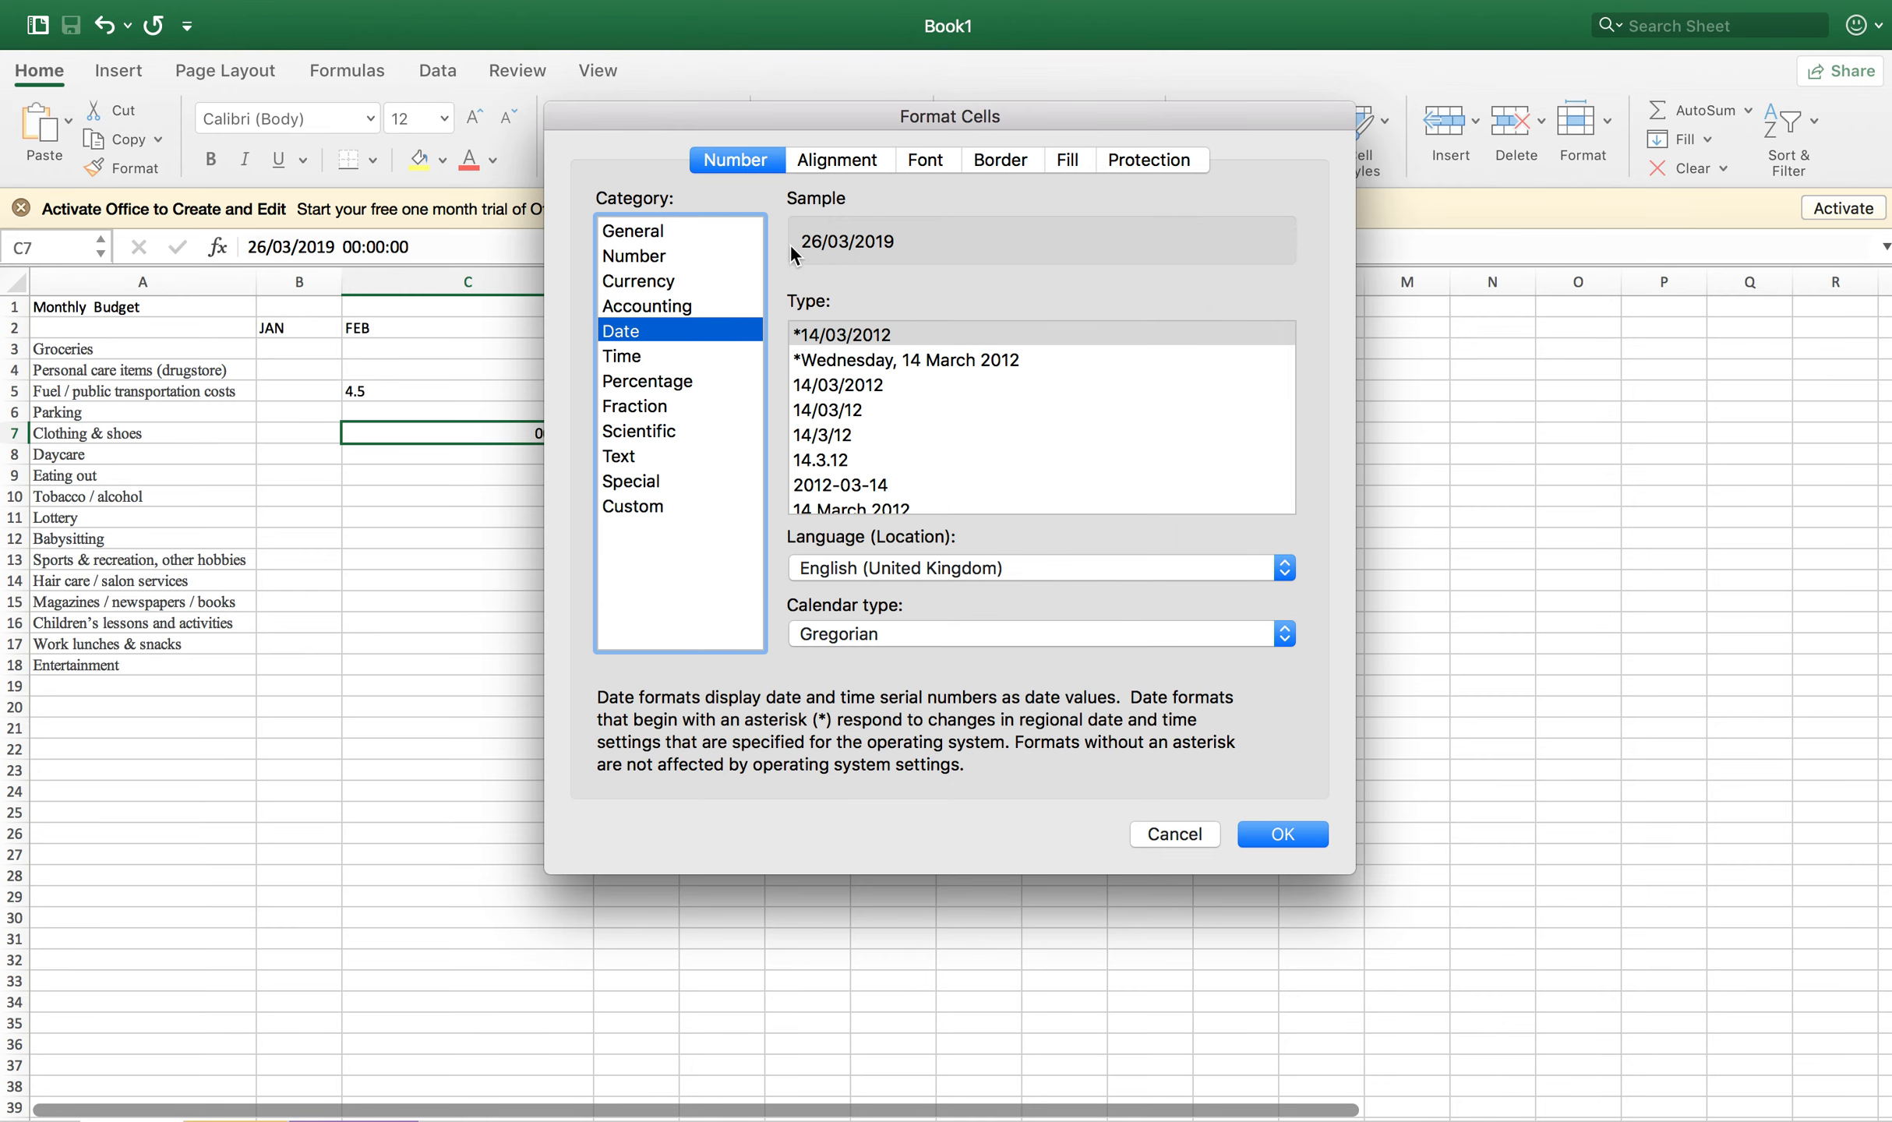
click(867, 360)
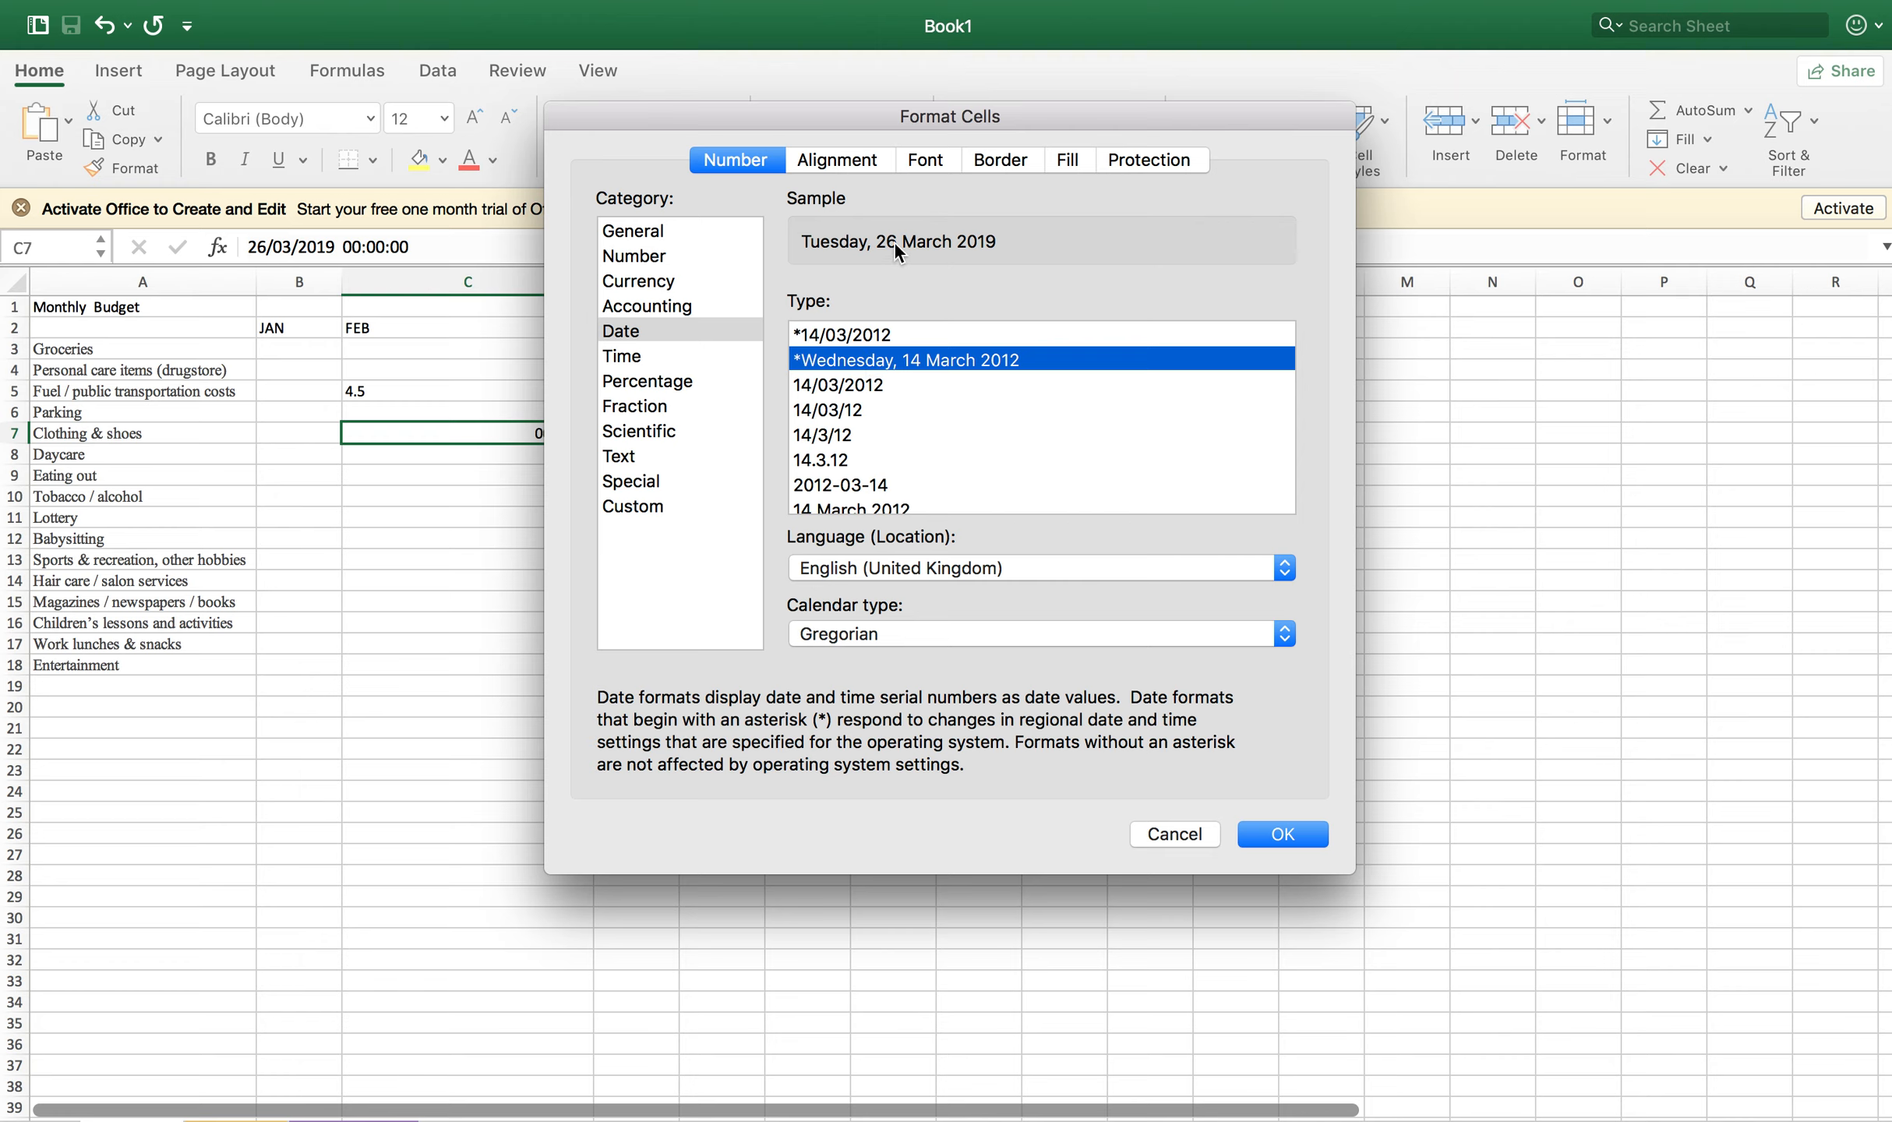
click(850, 384)
click(829, 413)
click(828, 437)
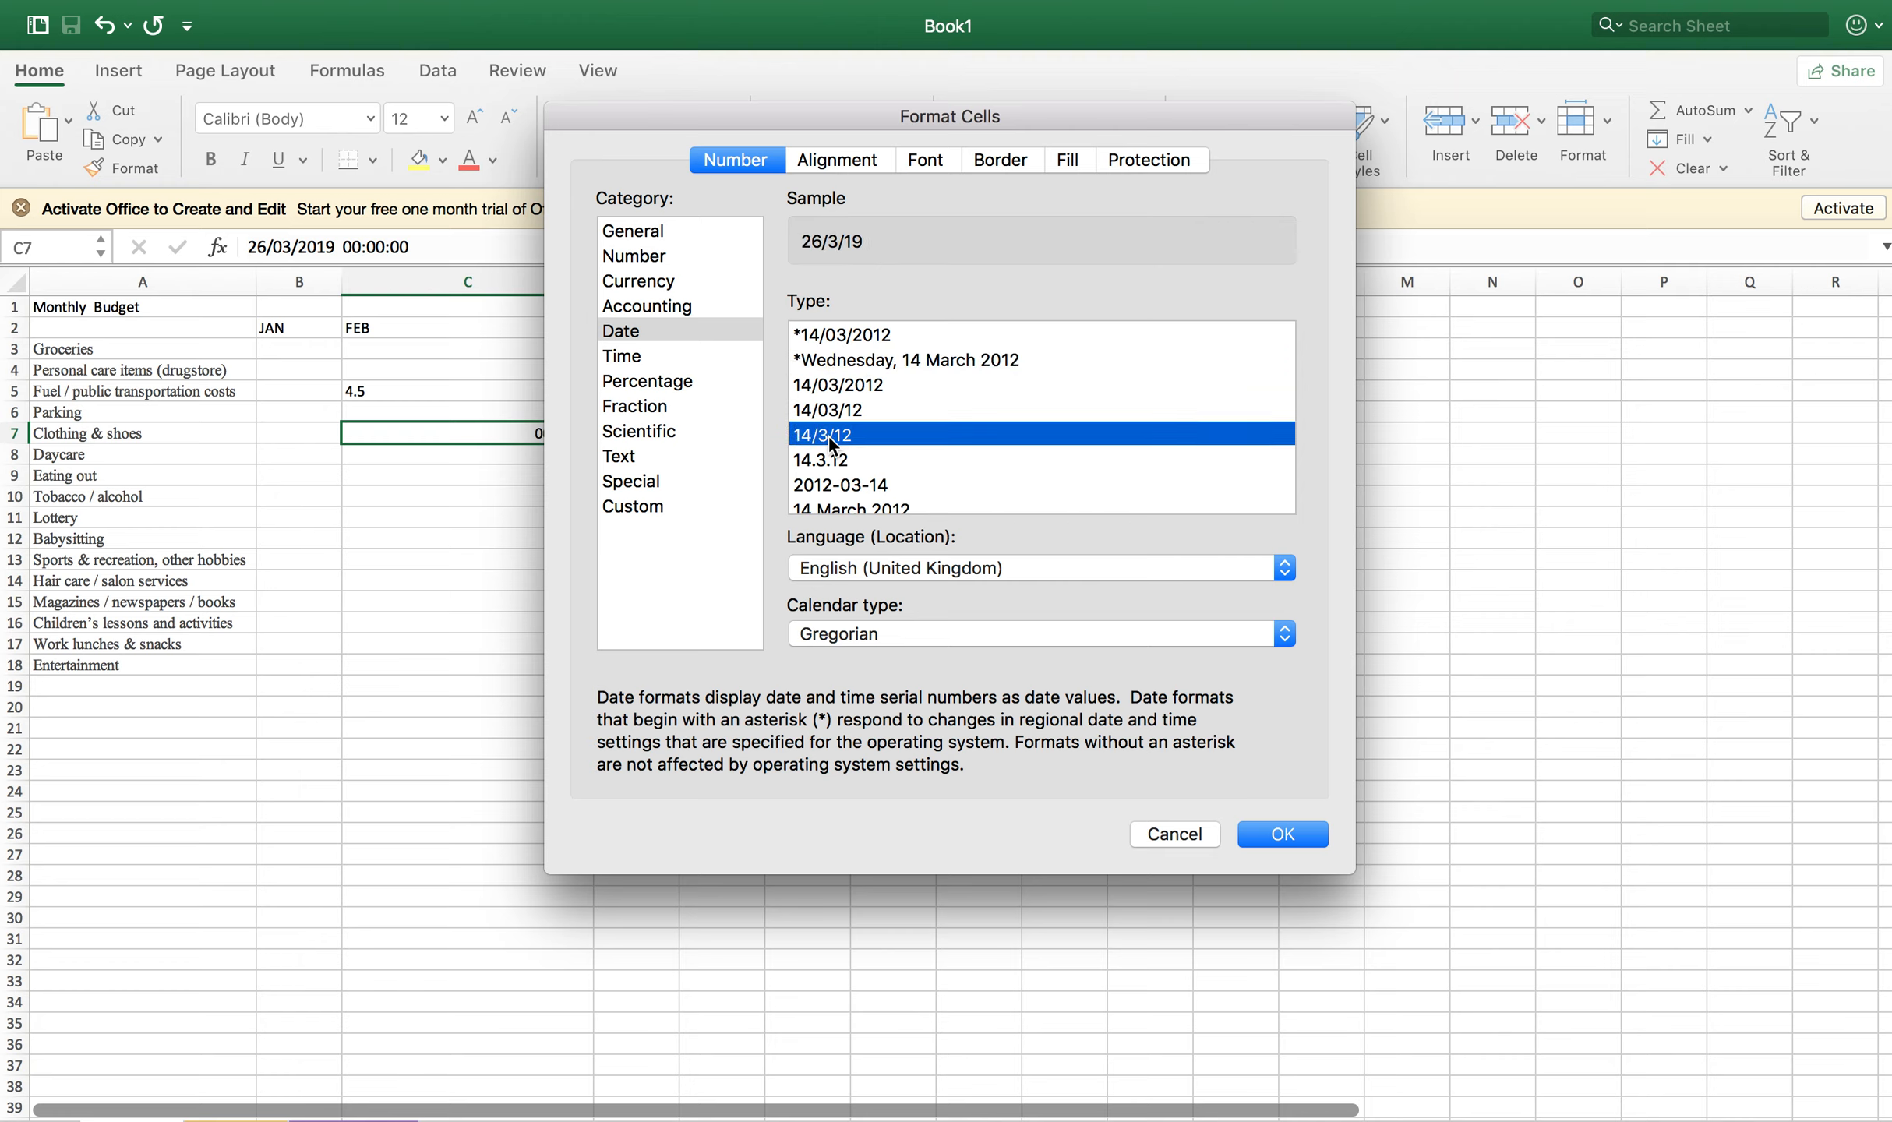
click(826, 460)
click(827, 485)
scroll(828, 485, down, 1)
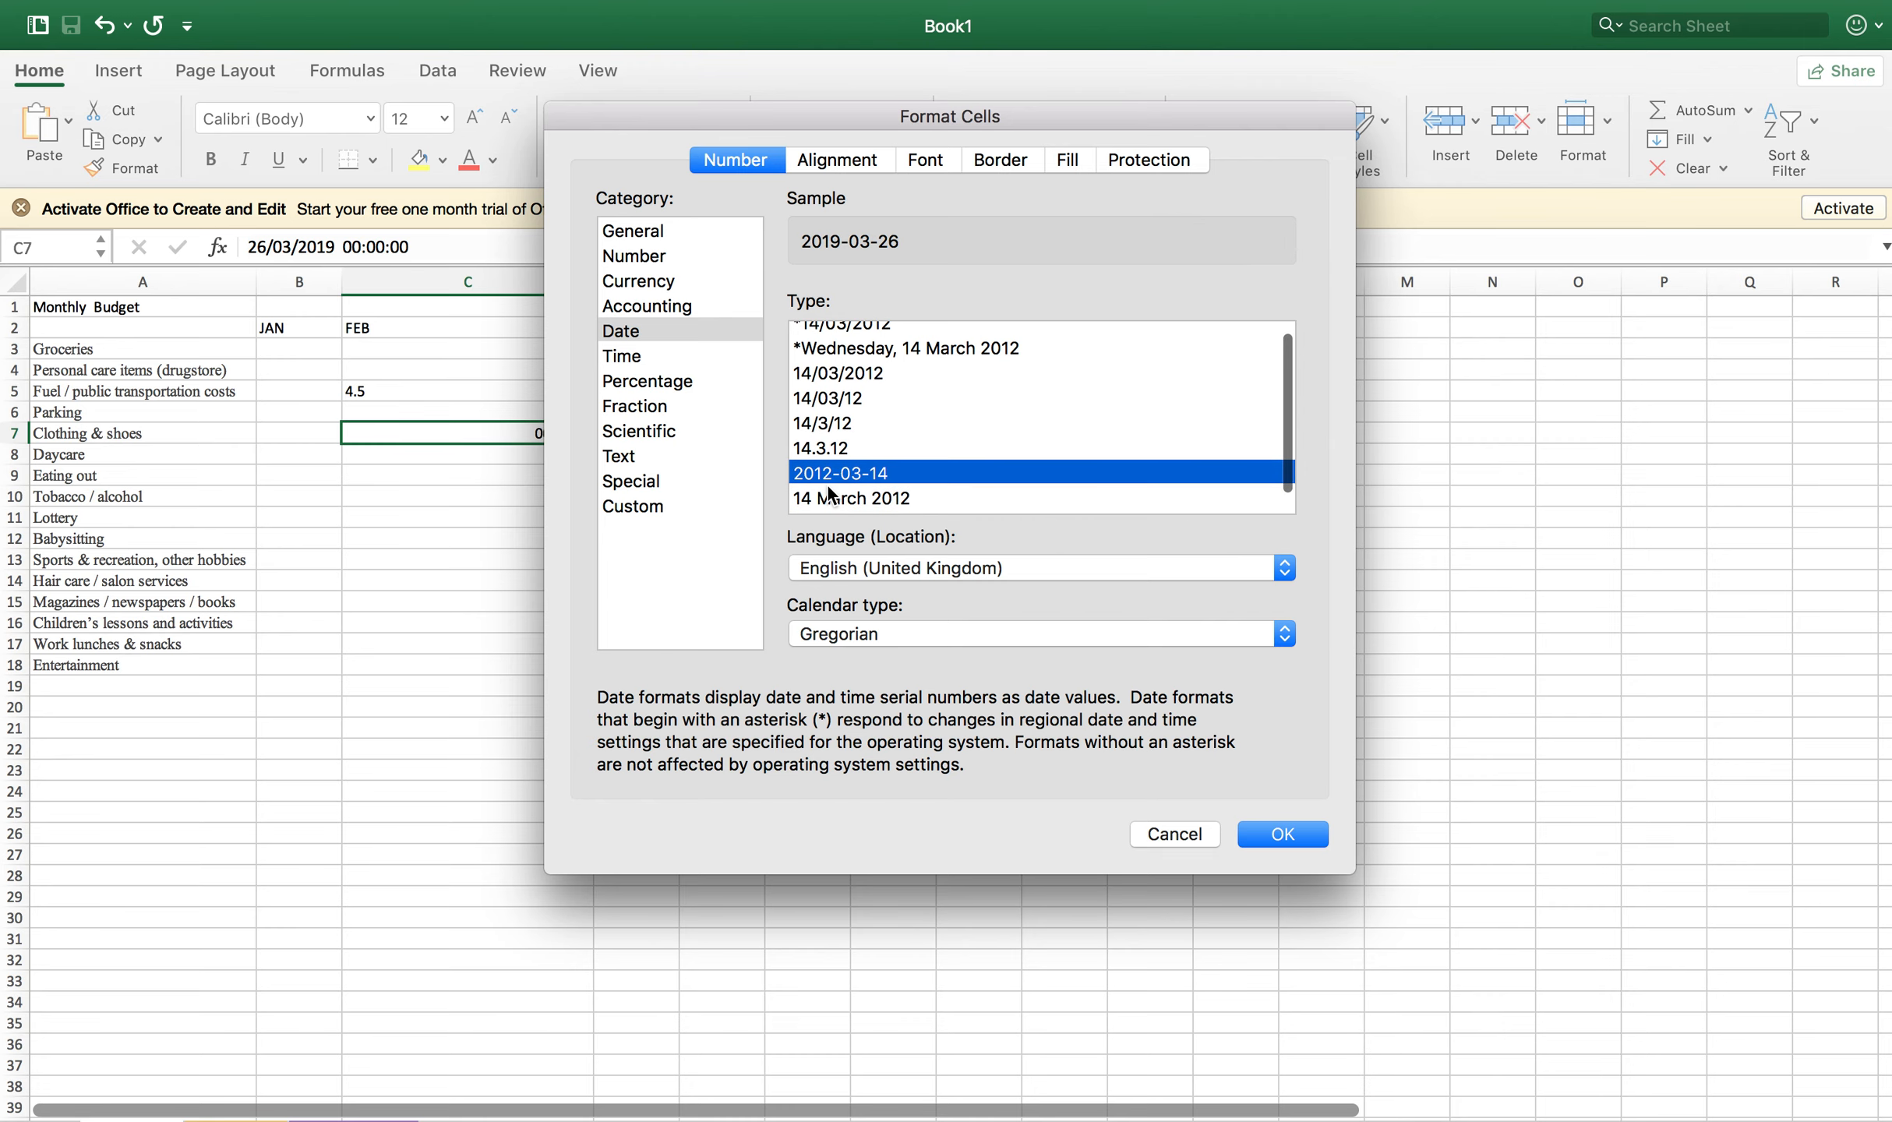
click(828, 485)
Step: Examine the language locations and calendar types offered for the Date format
click(838, 566)
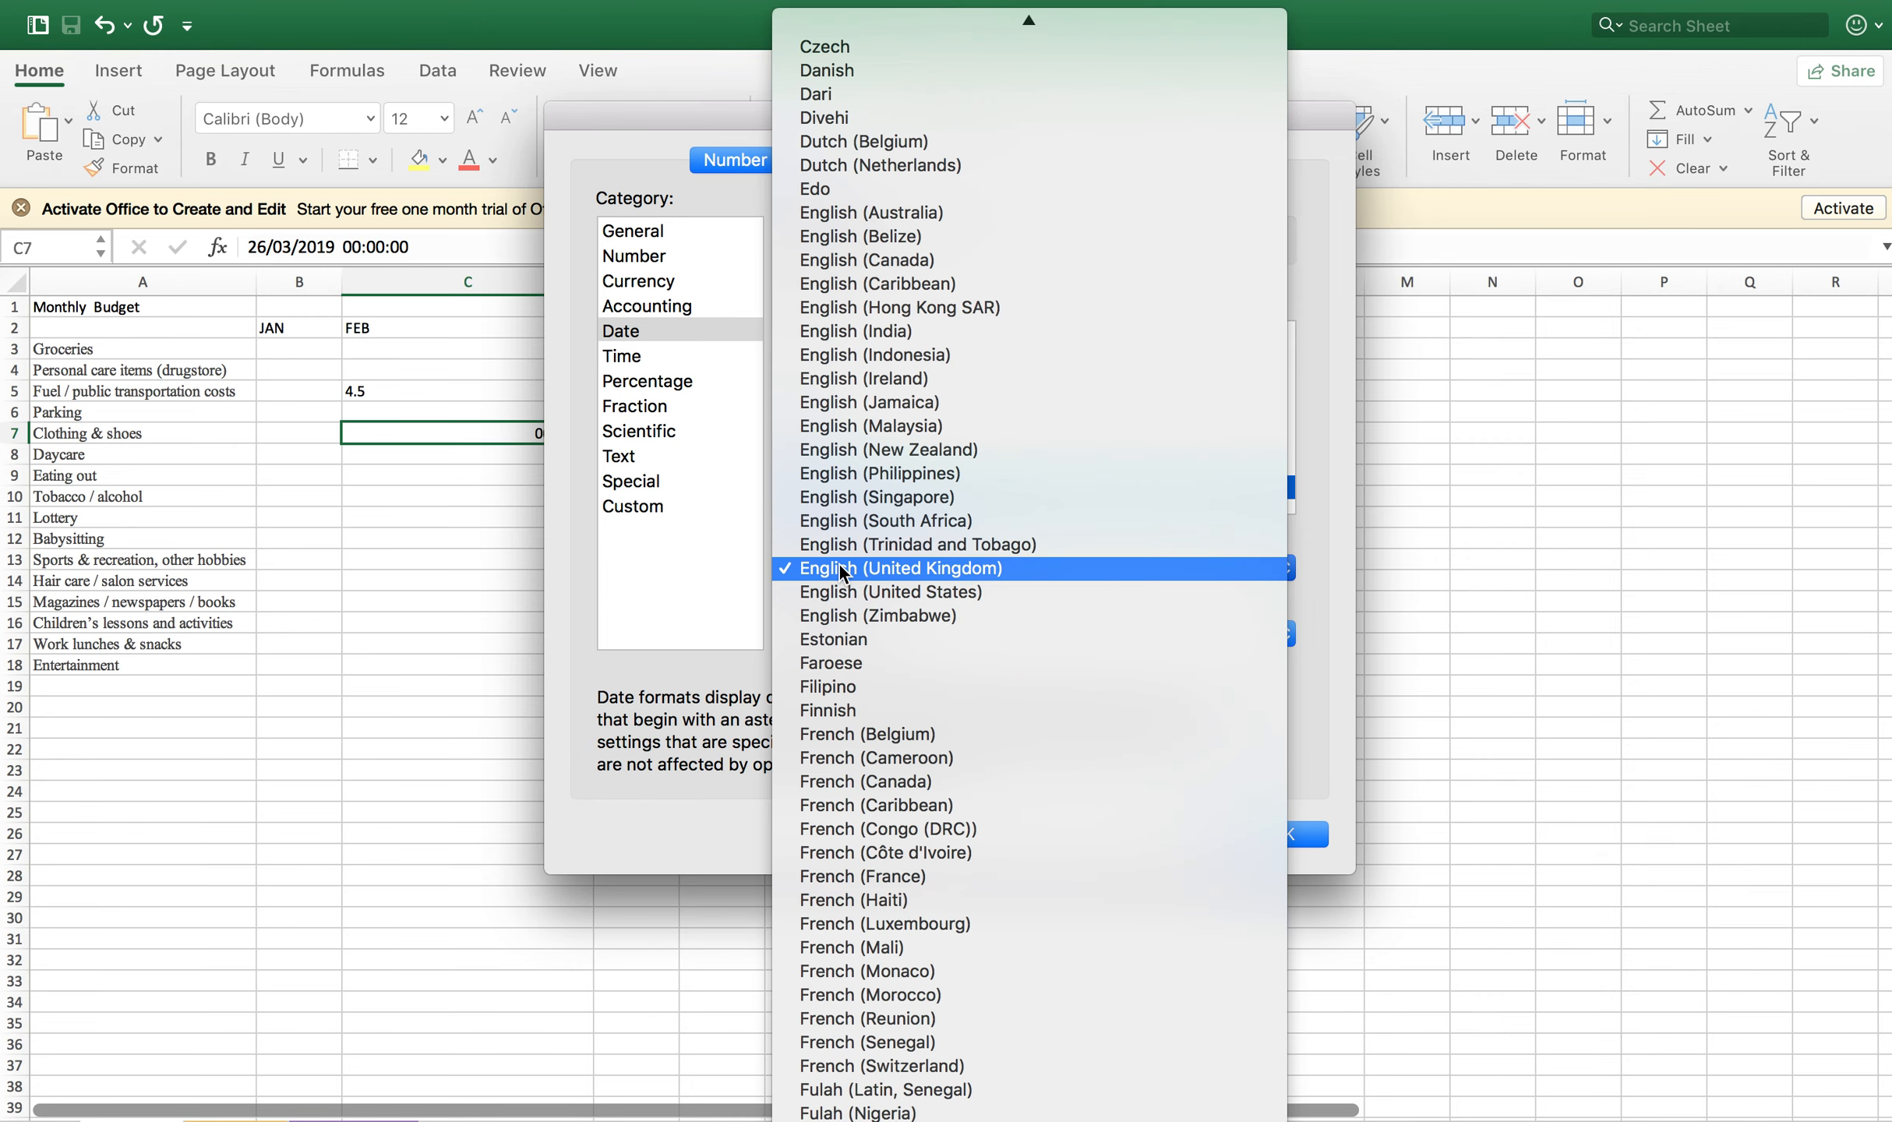
click(722, 668)
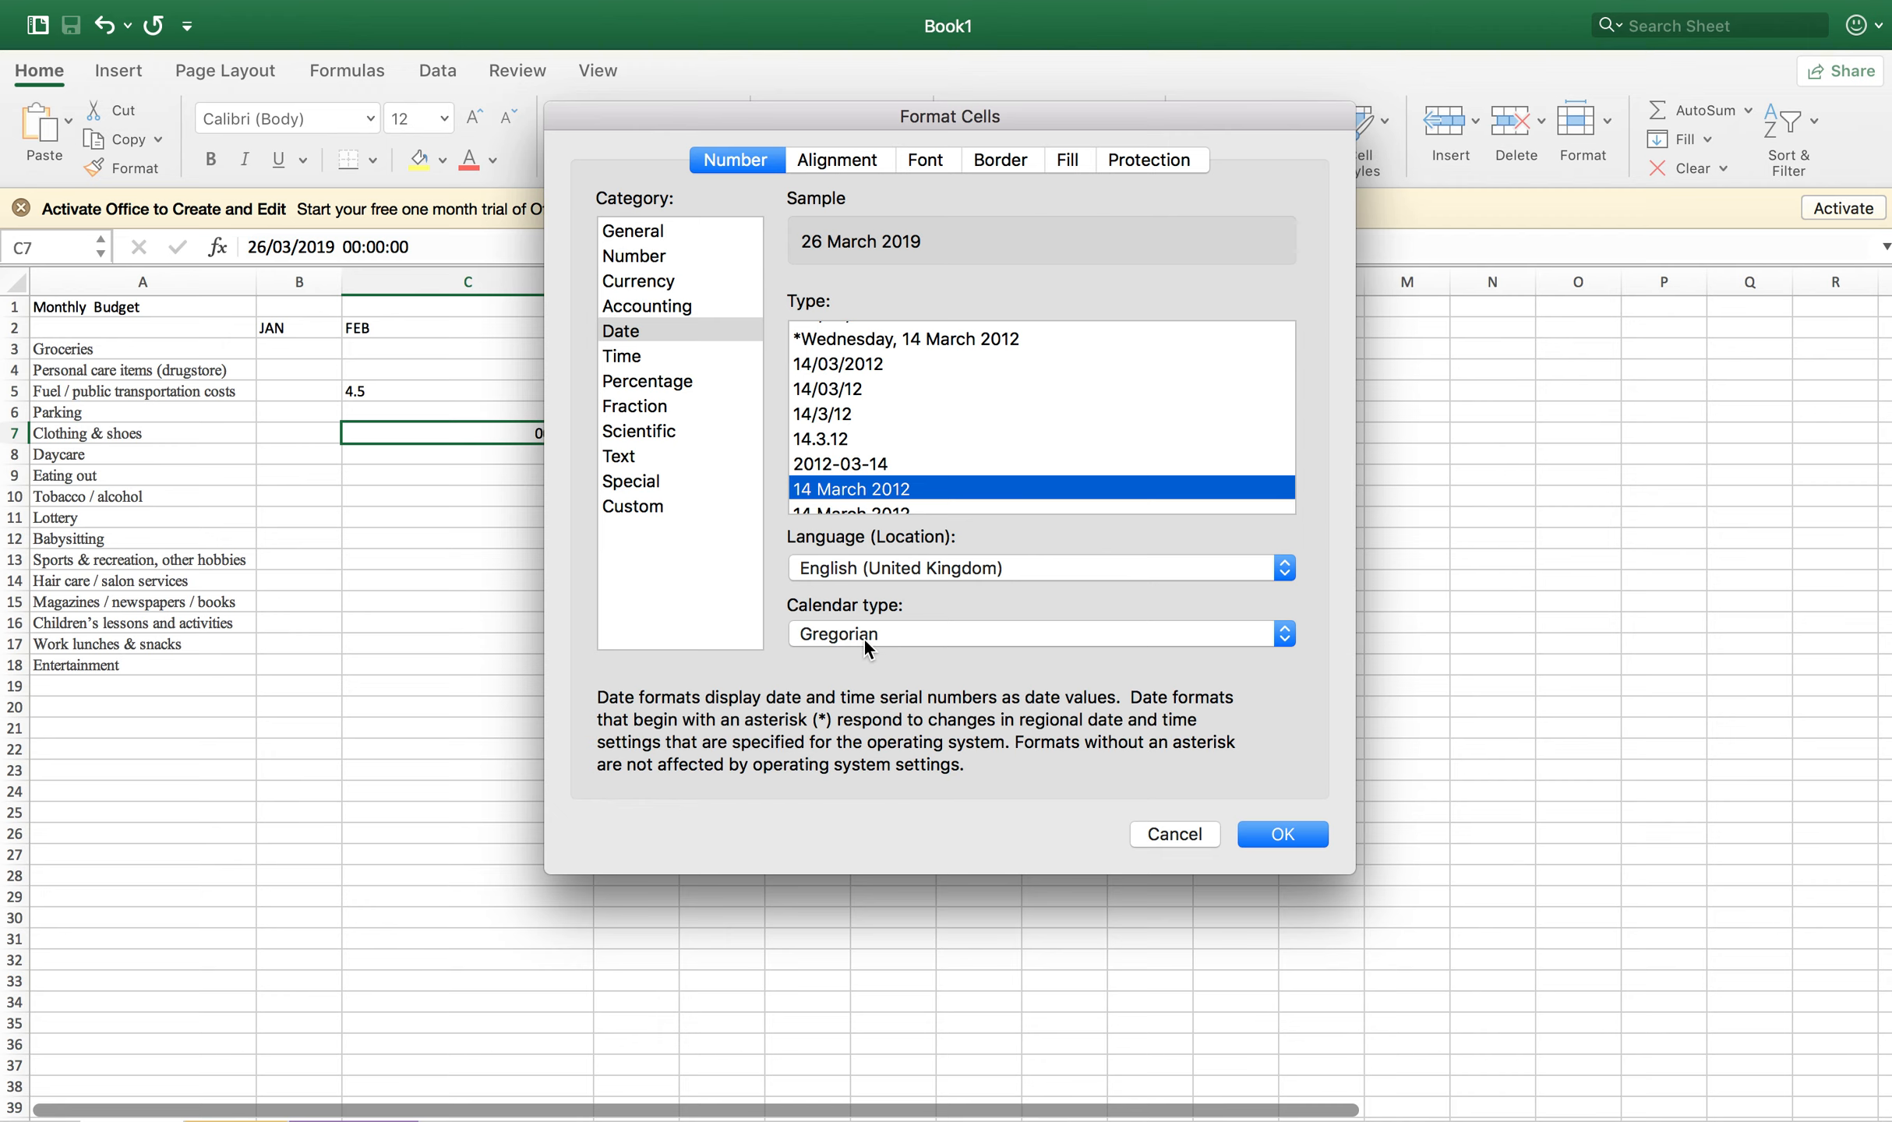
click(864, 638)
click(827, 656)
Step: Preview the Time category's 24-hour and AM/PM types on cell C7 and check its language locations
click(633, 358)
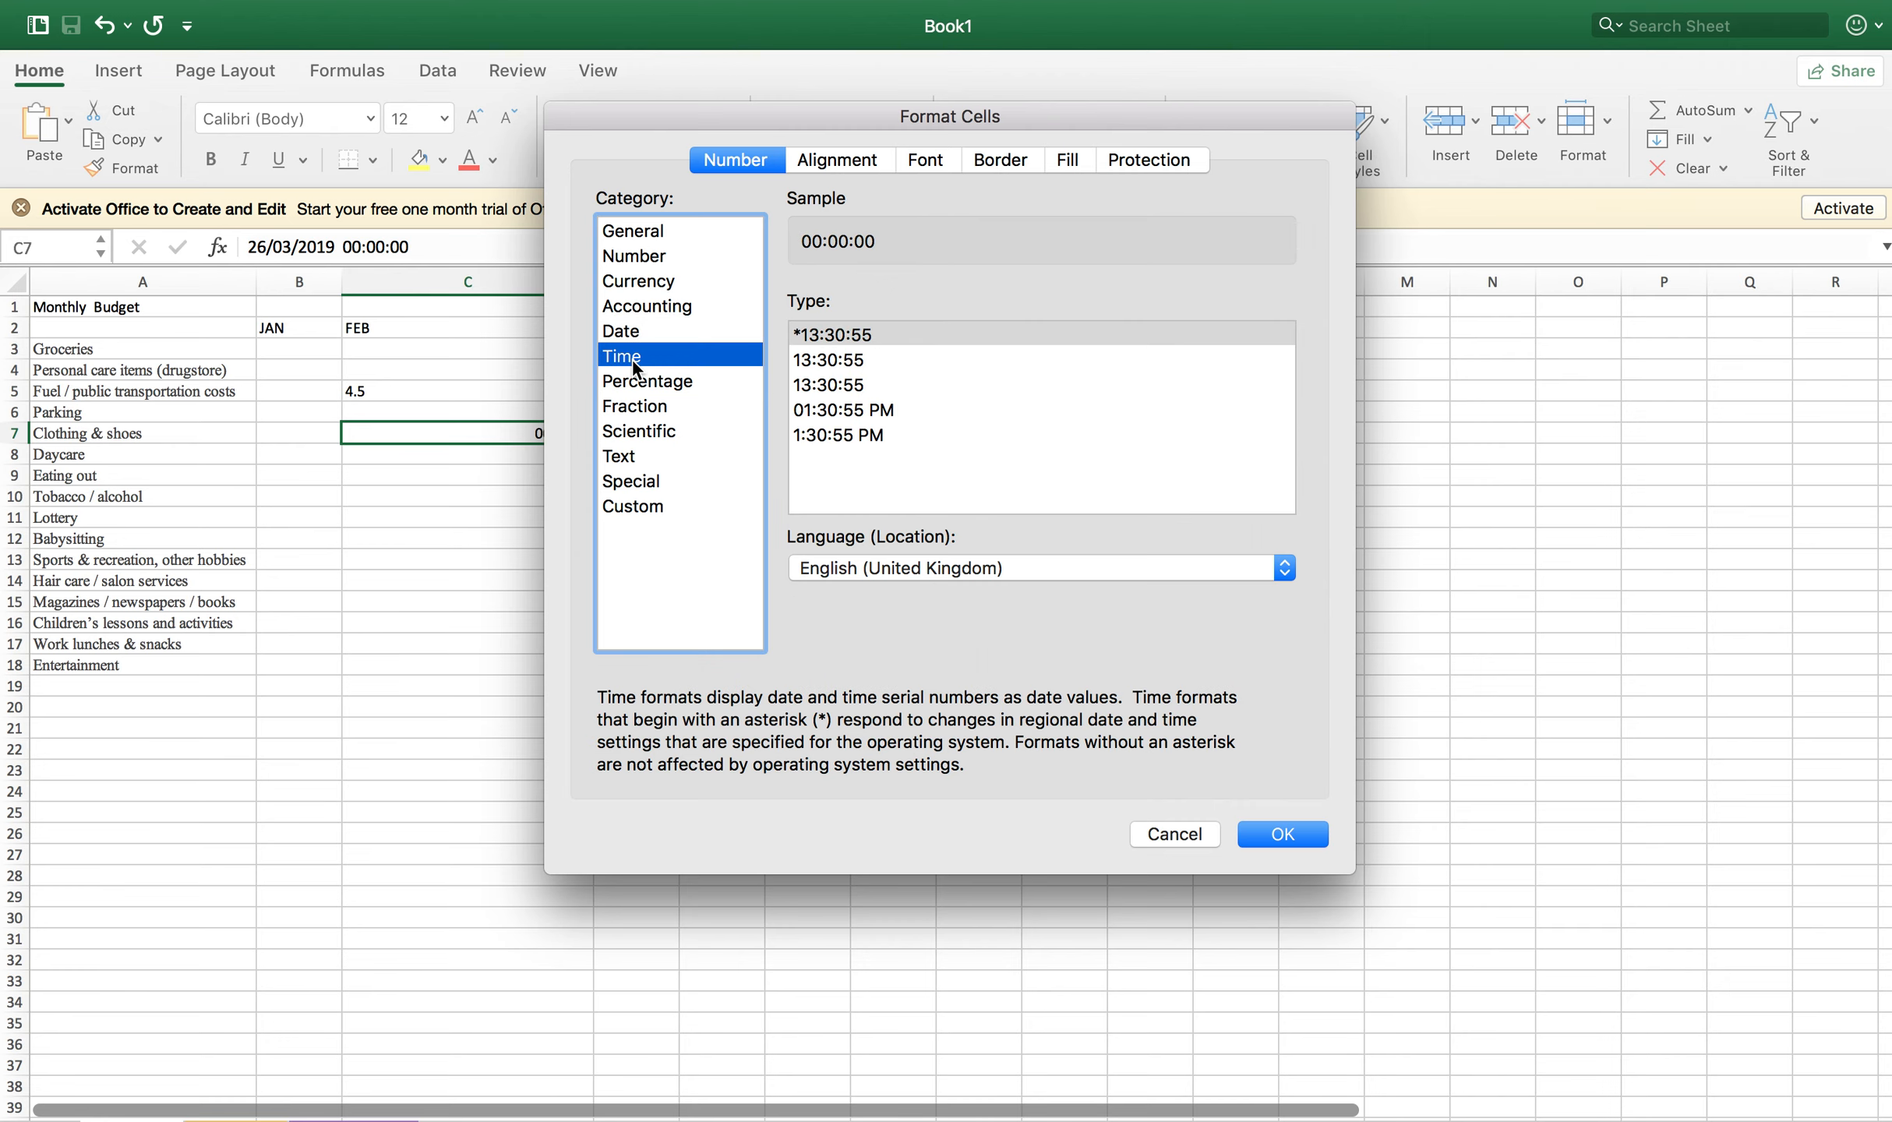
click(834, 360)
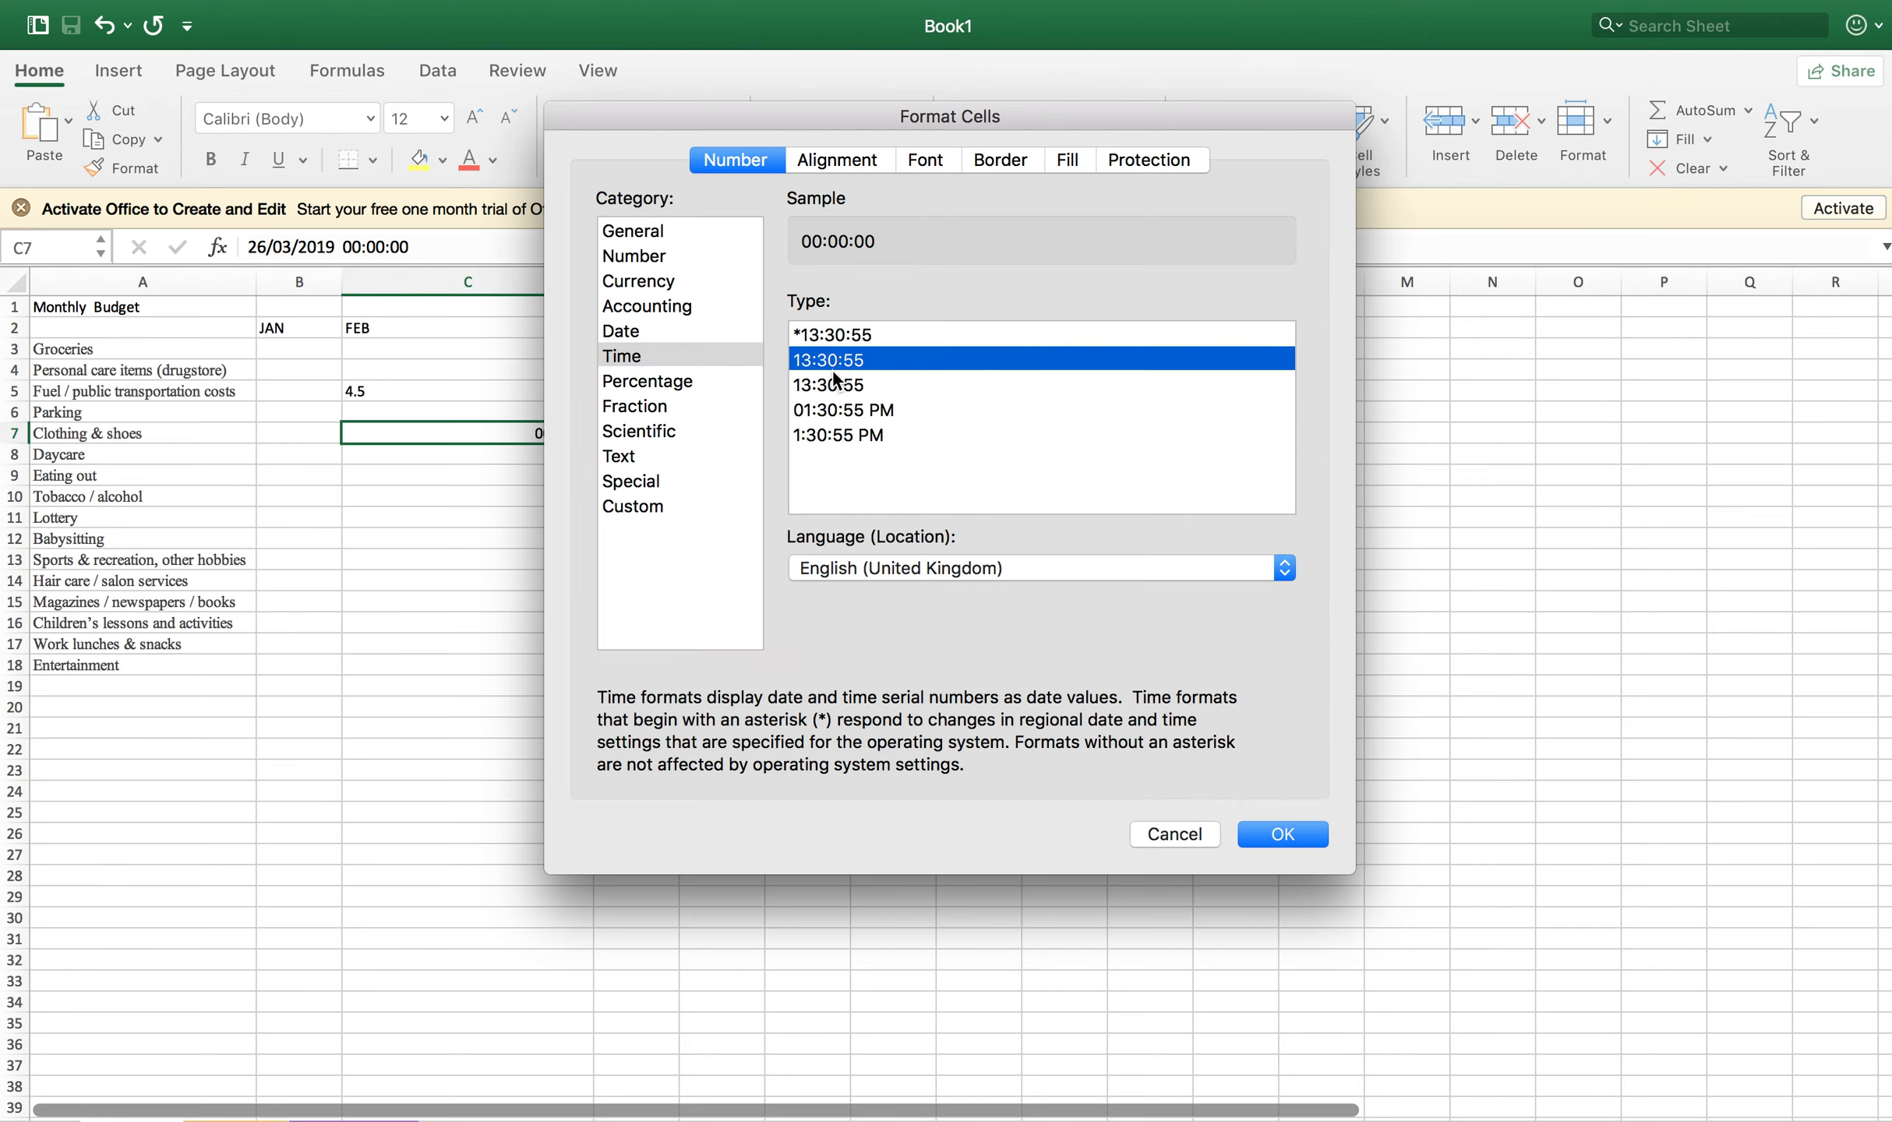
click(830, 386)
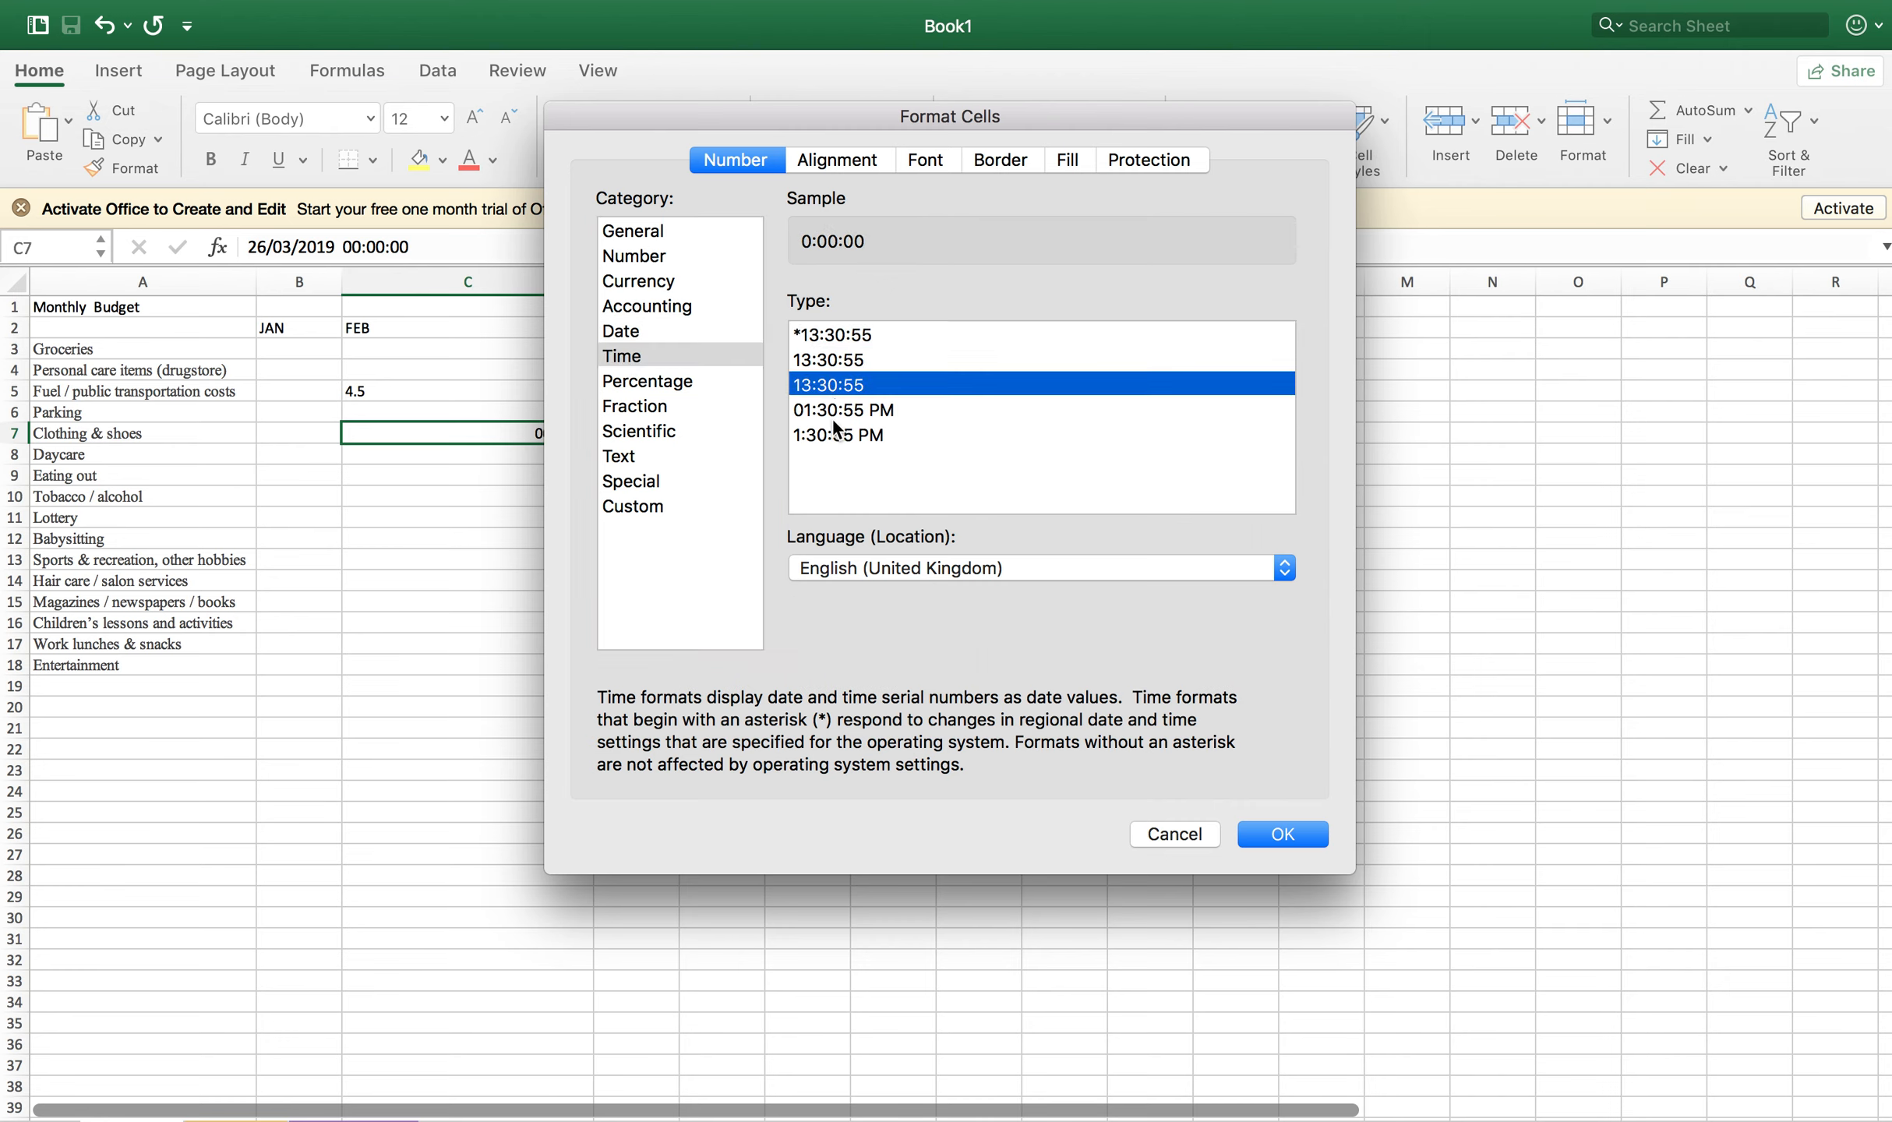
click(833, 410)
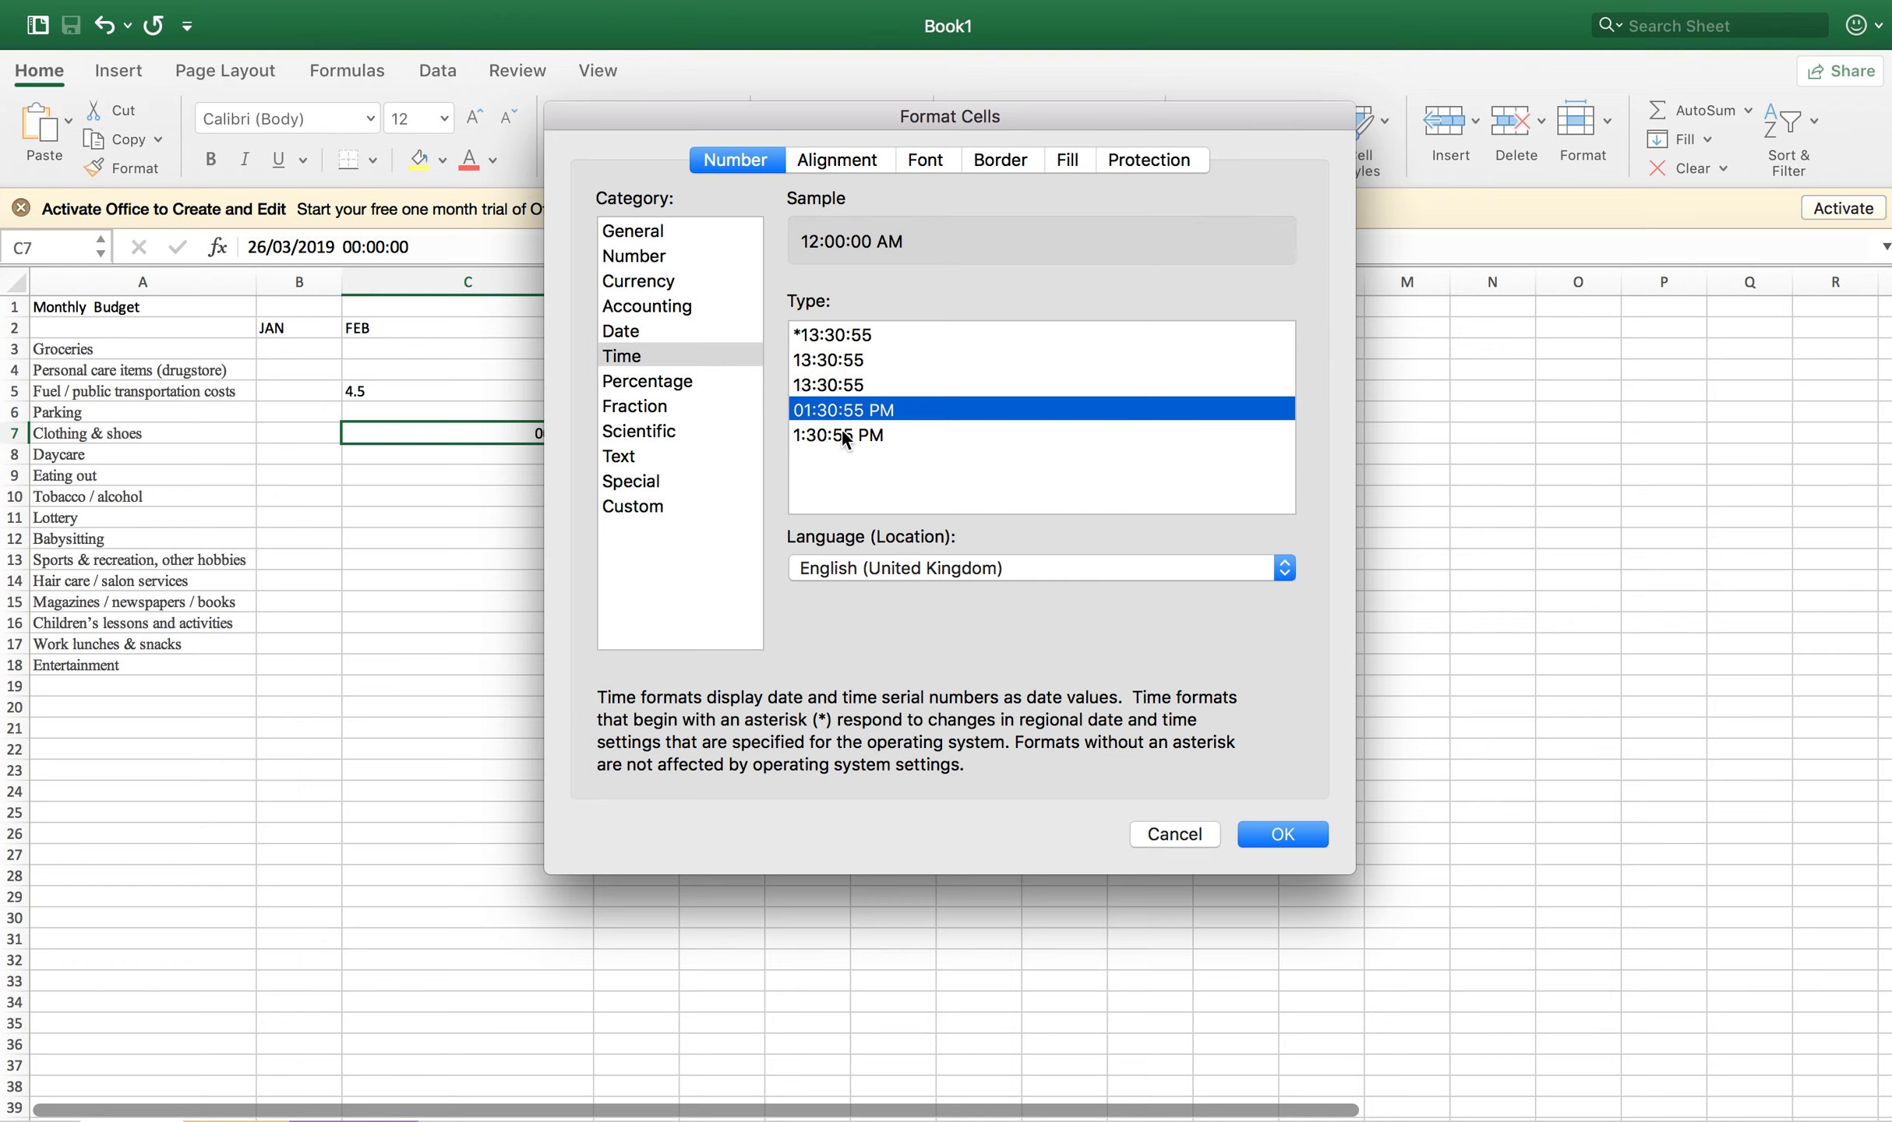
click(844, 437)
click(832, 411)
click(844, 572)
click(698, 668)
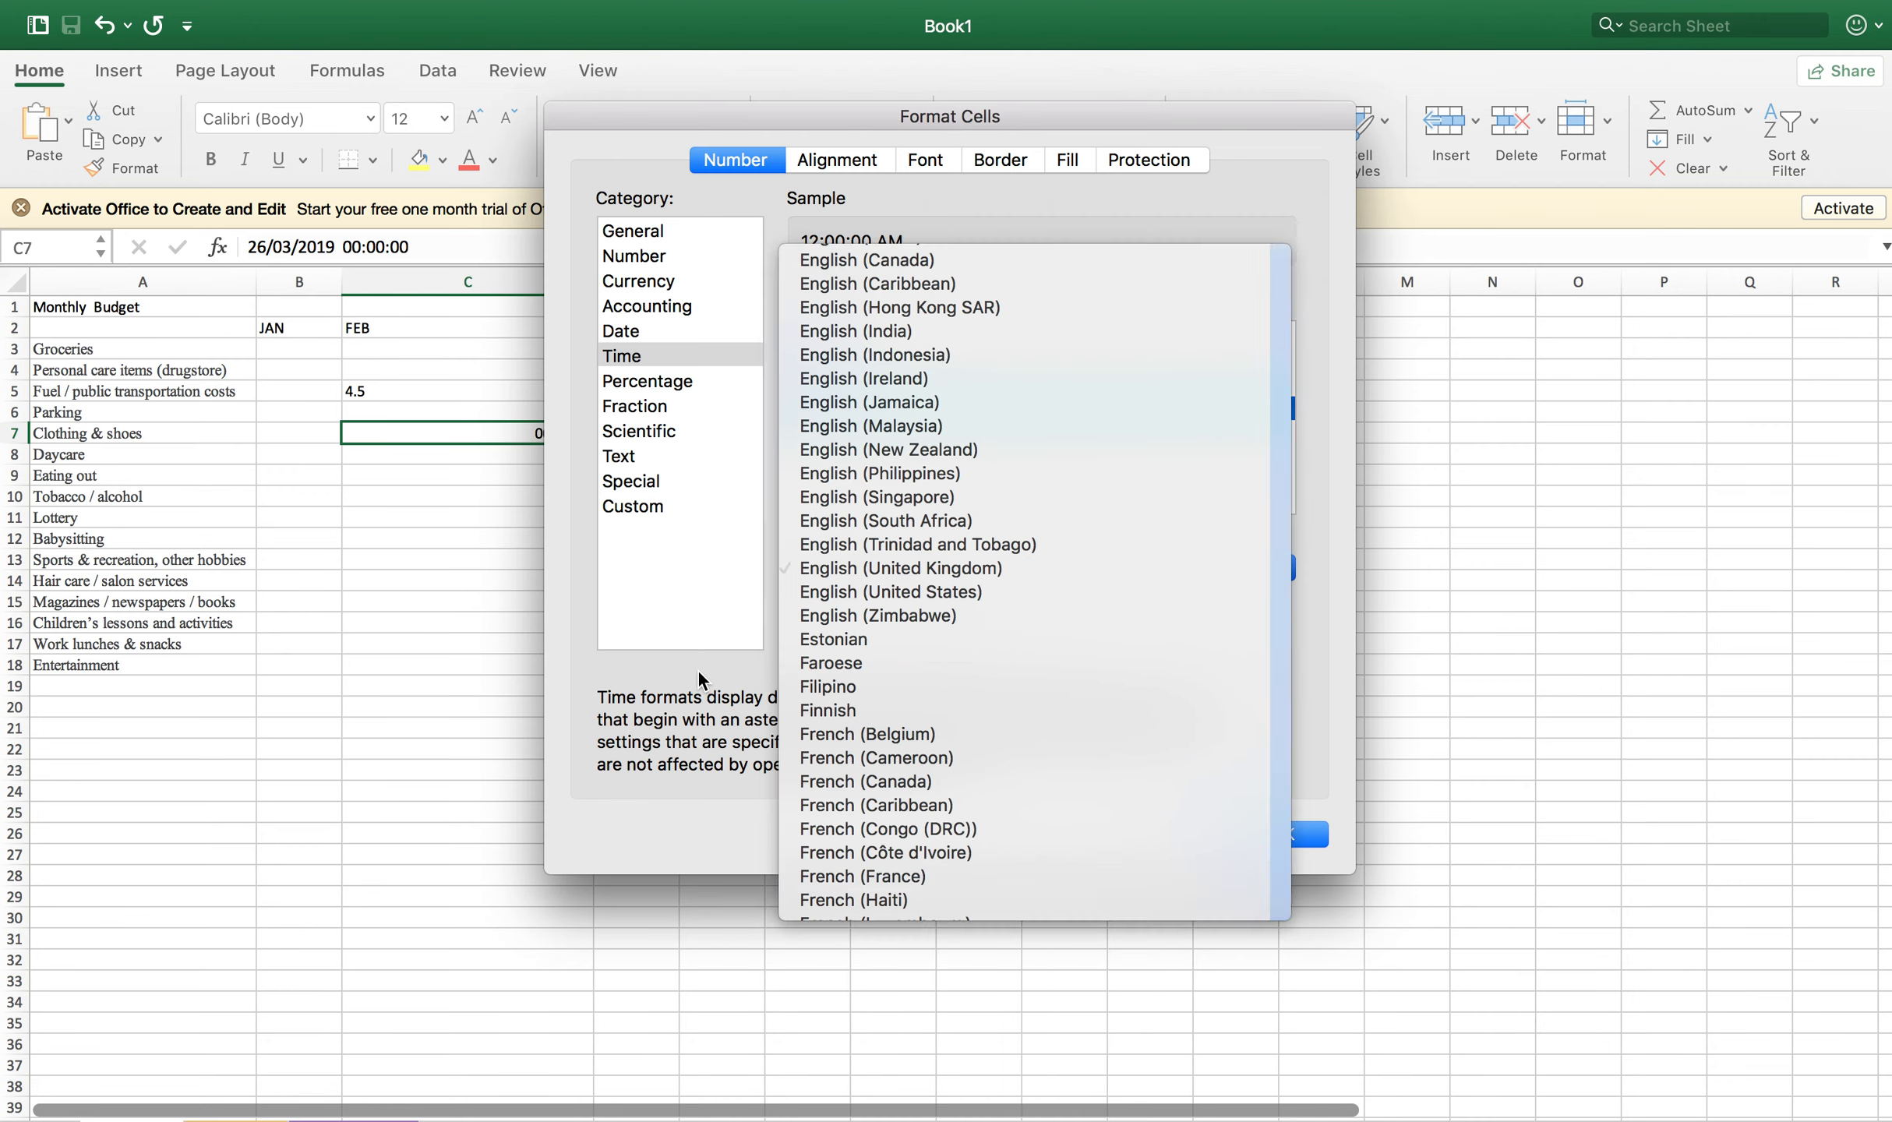
Step: Compare the Fraction and Percentage category options for cell C7, ending on Fraction
click(668, 404)
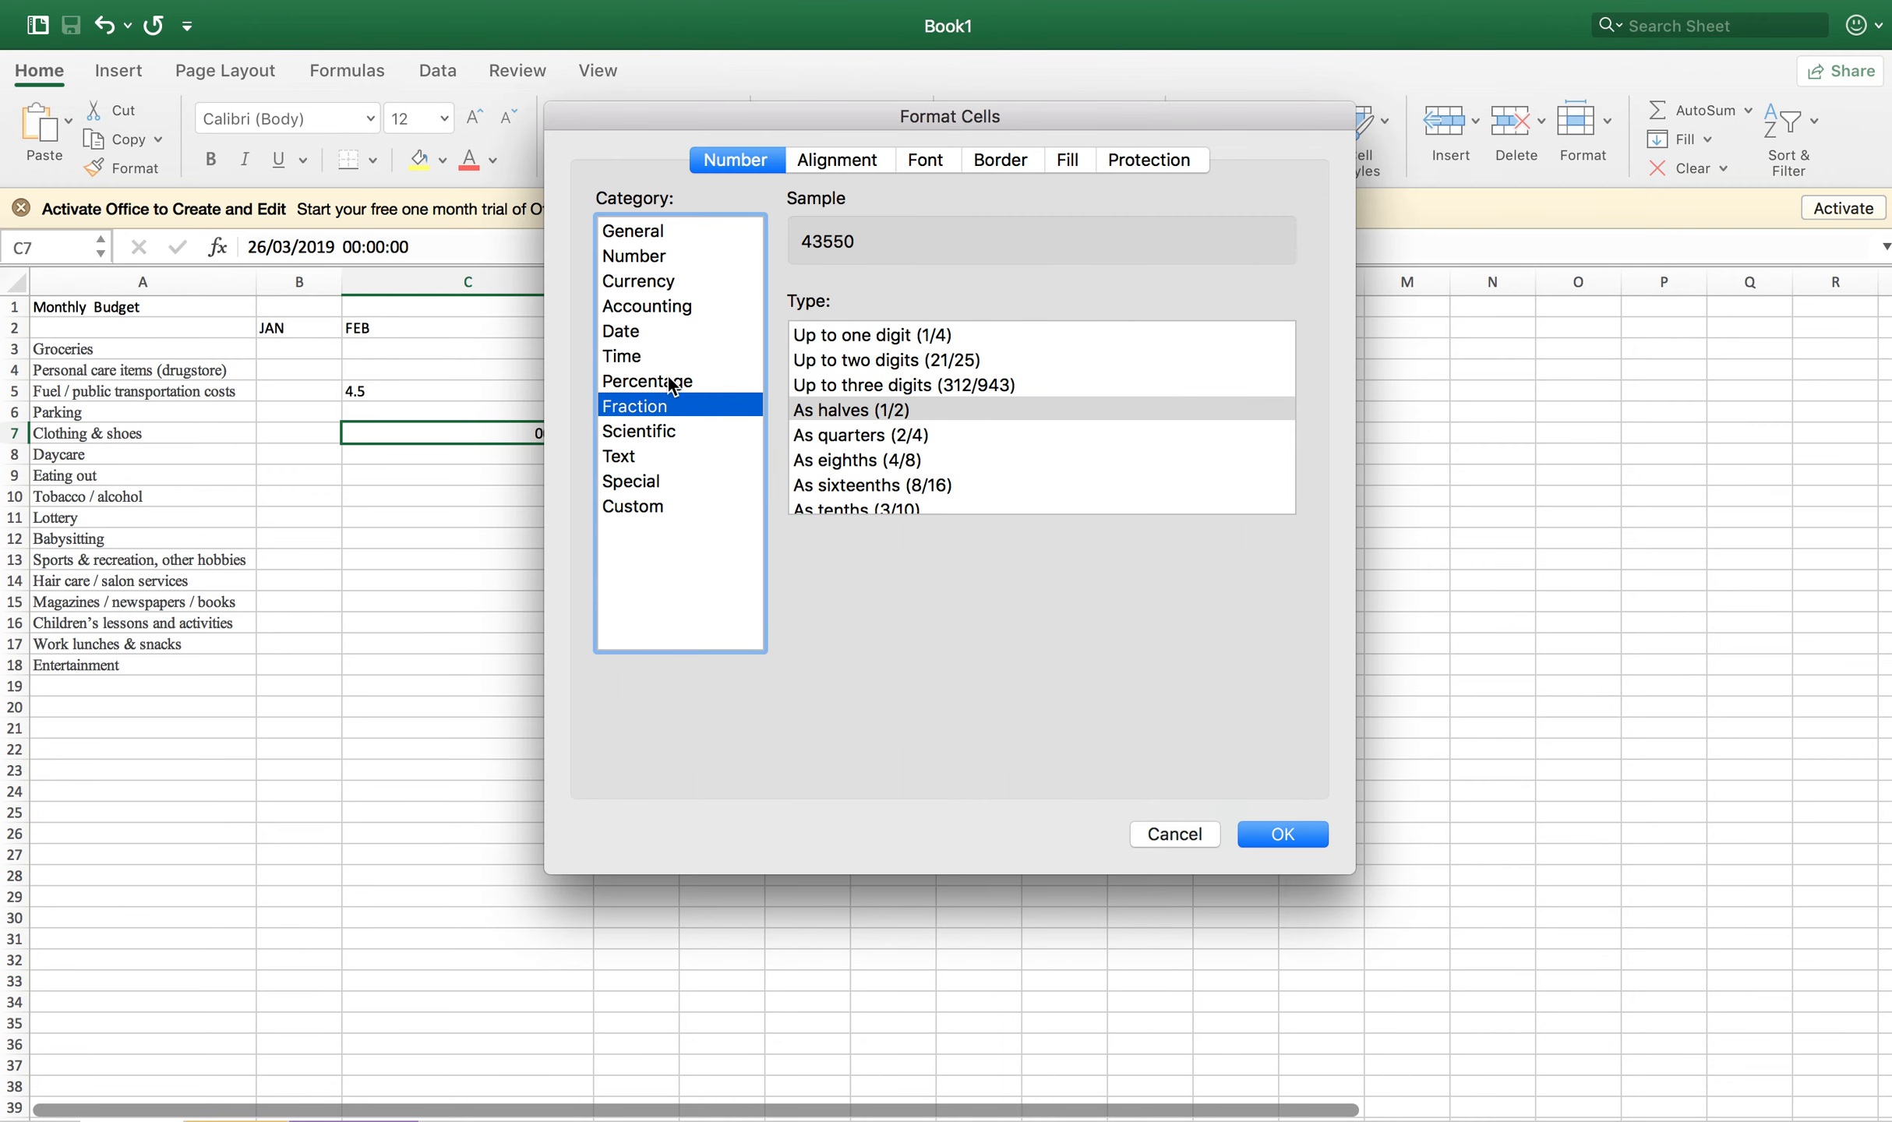
click(663, 381)
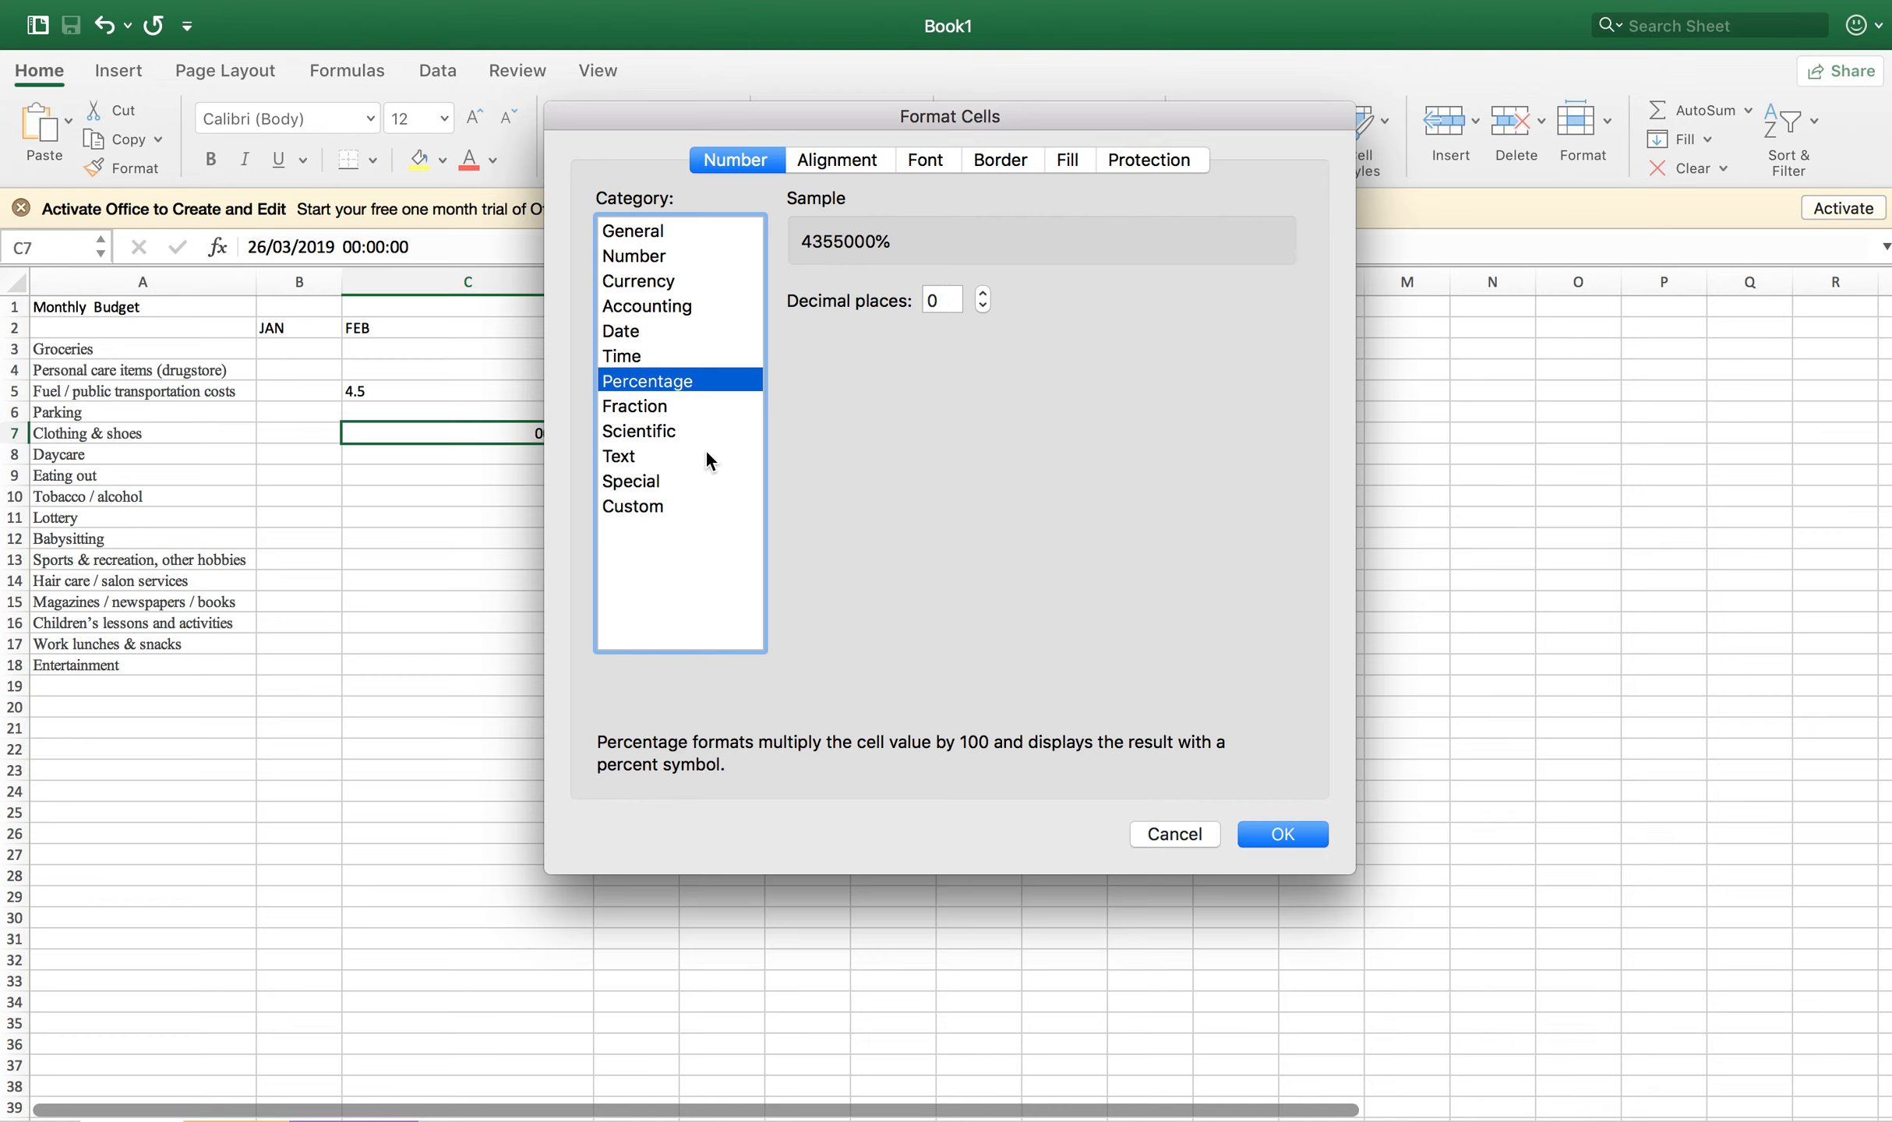
click(638, 411)
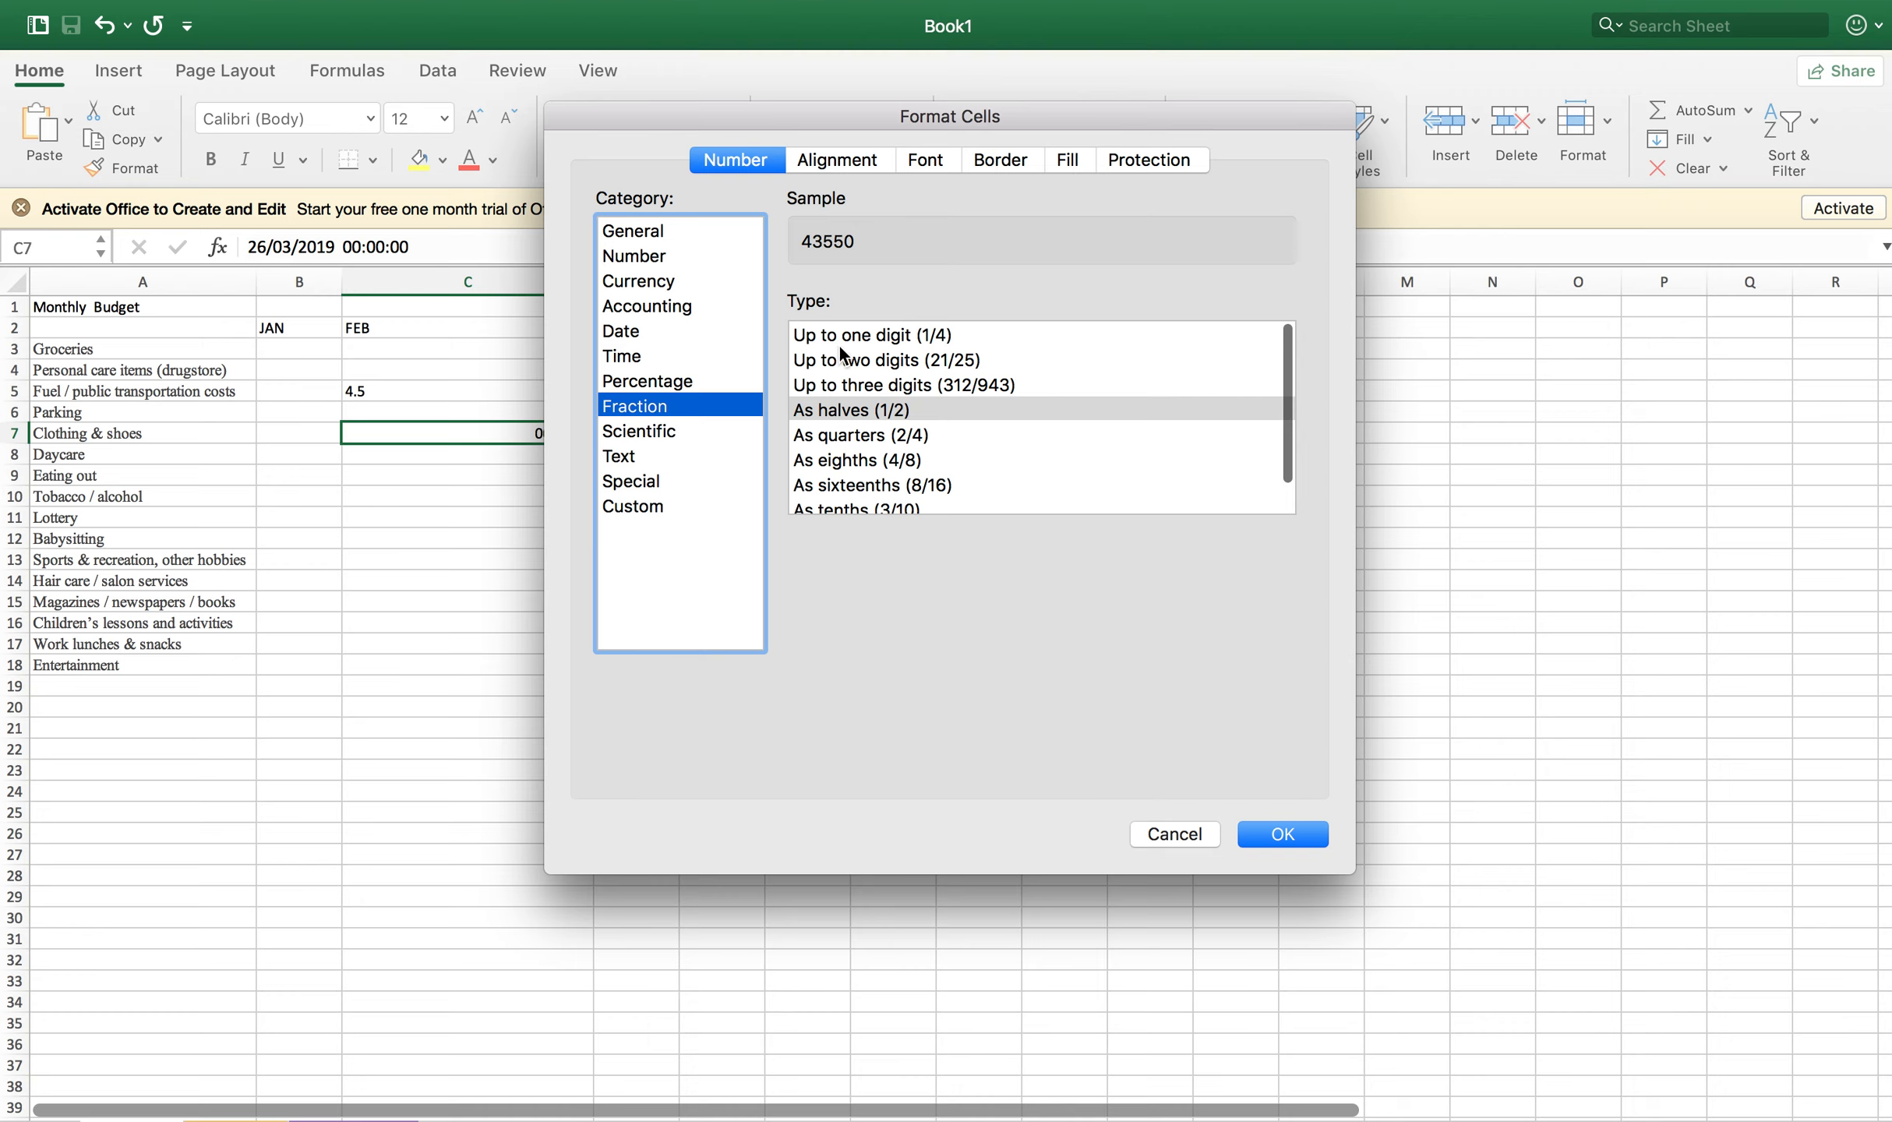
Step: Preview the Fraction category's types on cell C7, from Up to one digit through As halves to As sixteenths
click(880, 340)
click(890, 360)
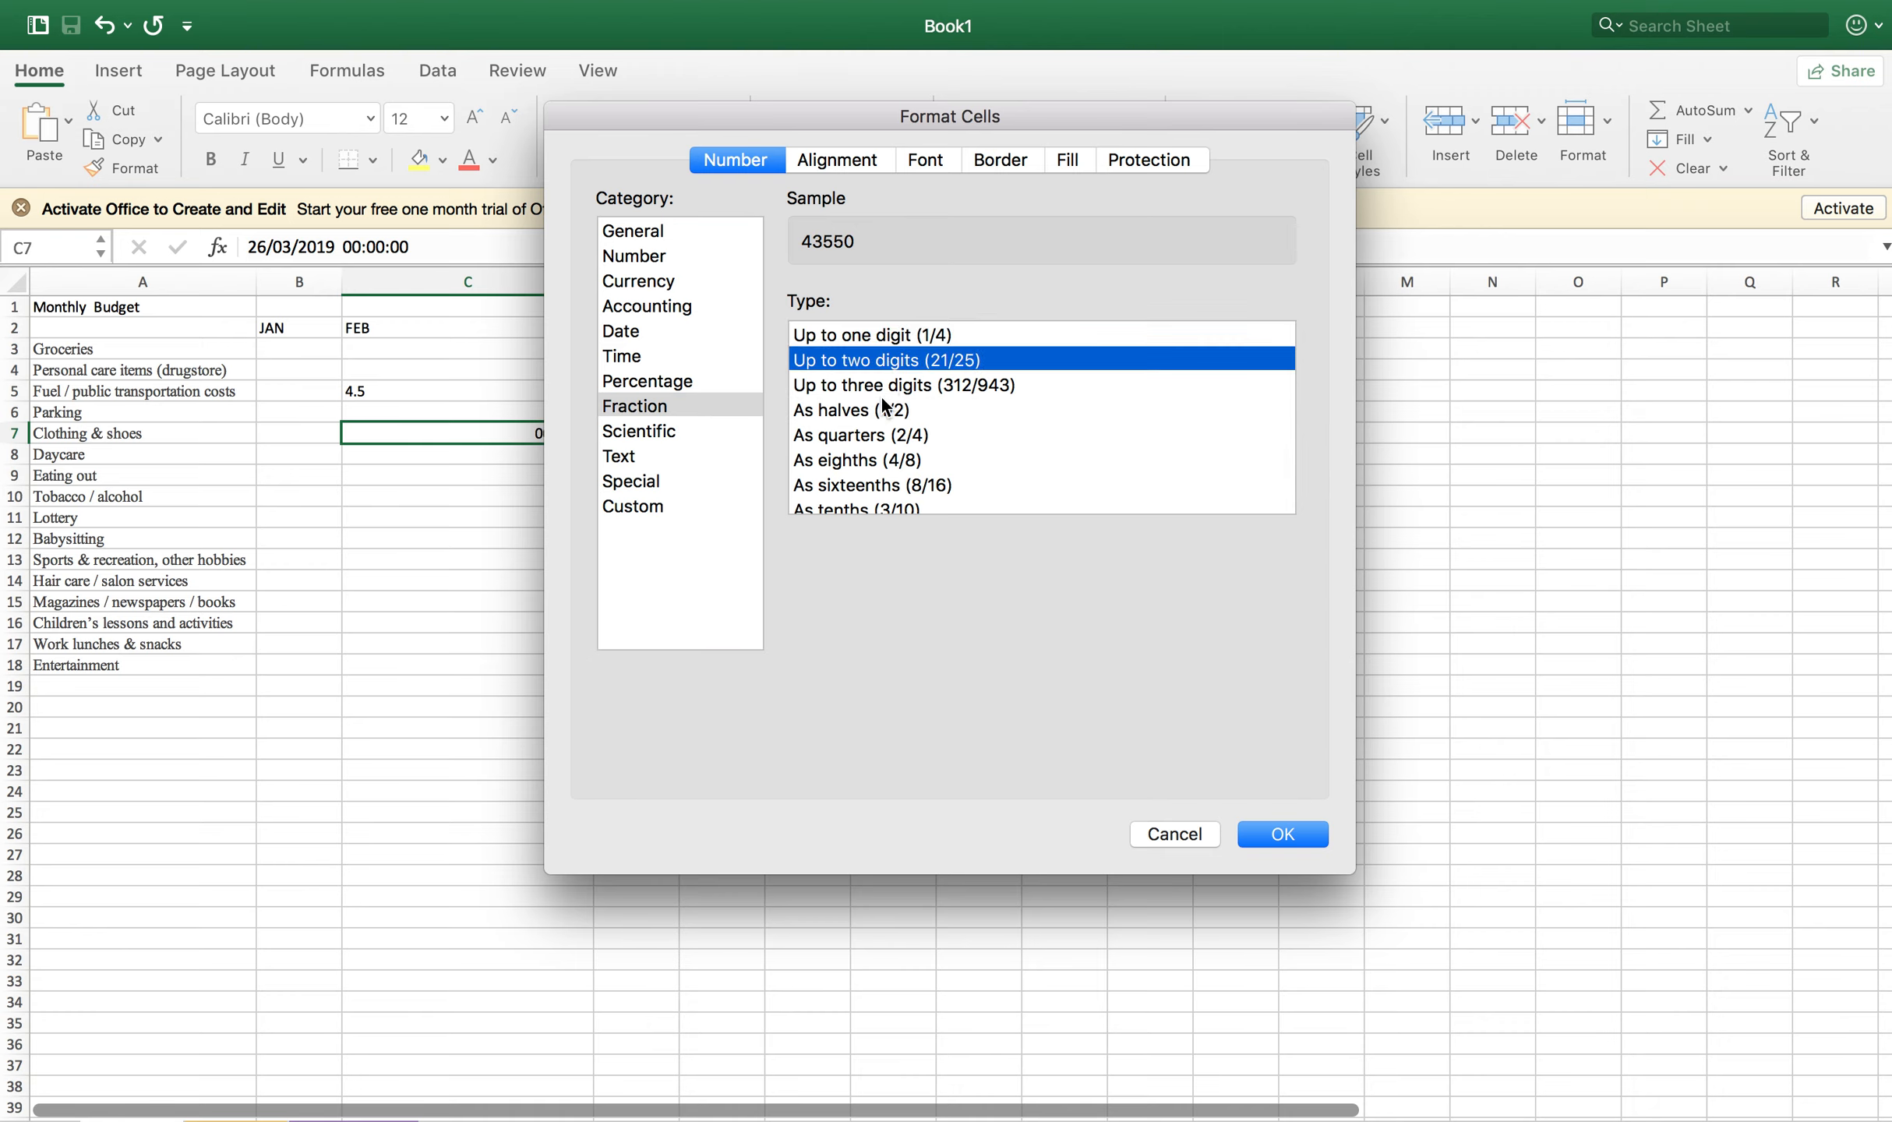
click(882, 394)
click(880, 407)
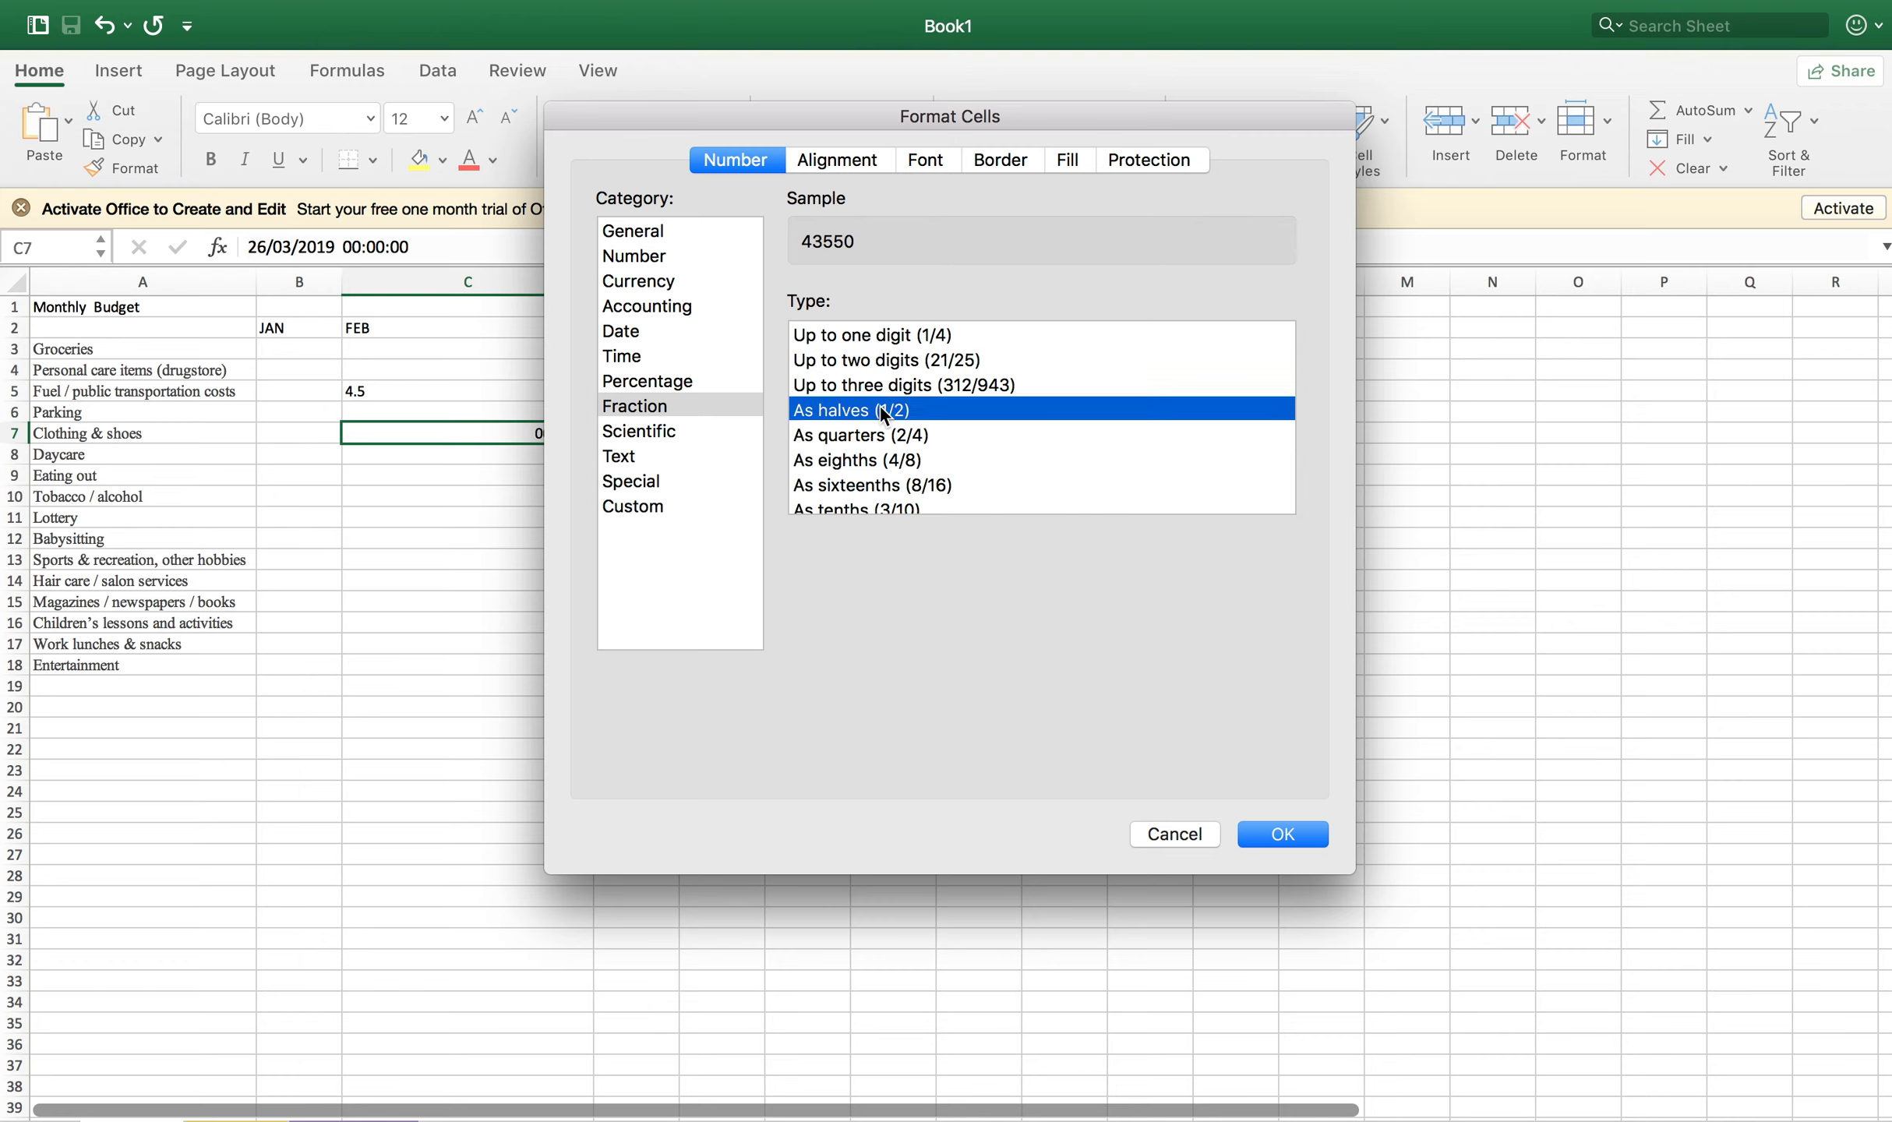
click(865, 456)
click(868, 475)
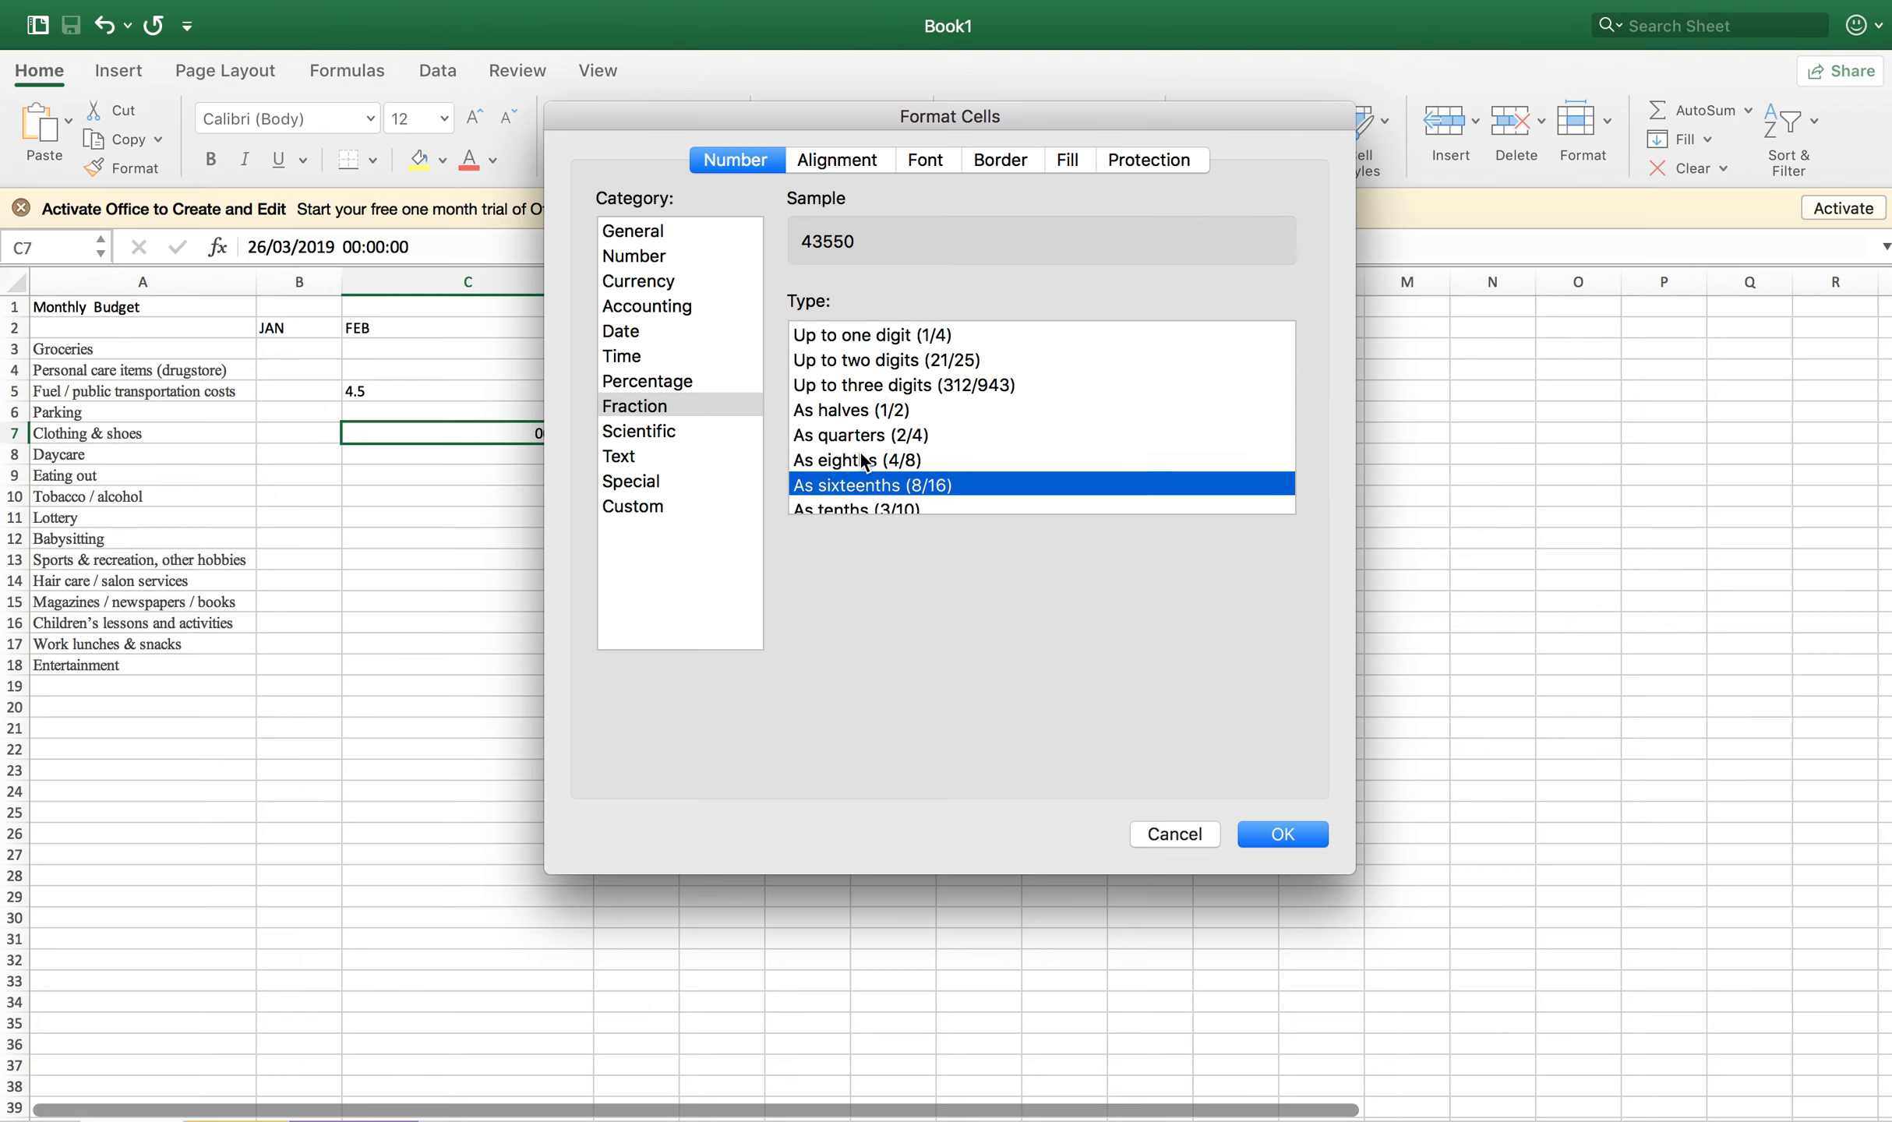
scroll(862, 460, down, 1)
Step: Compare the Scientific, Text and Special number category options for cell C7
click(679, 427)
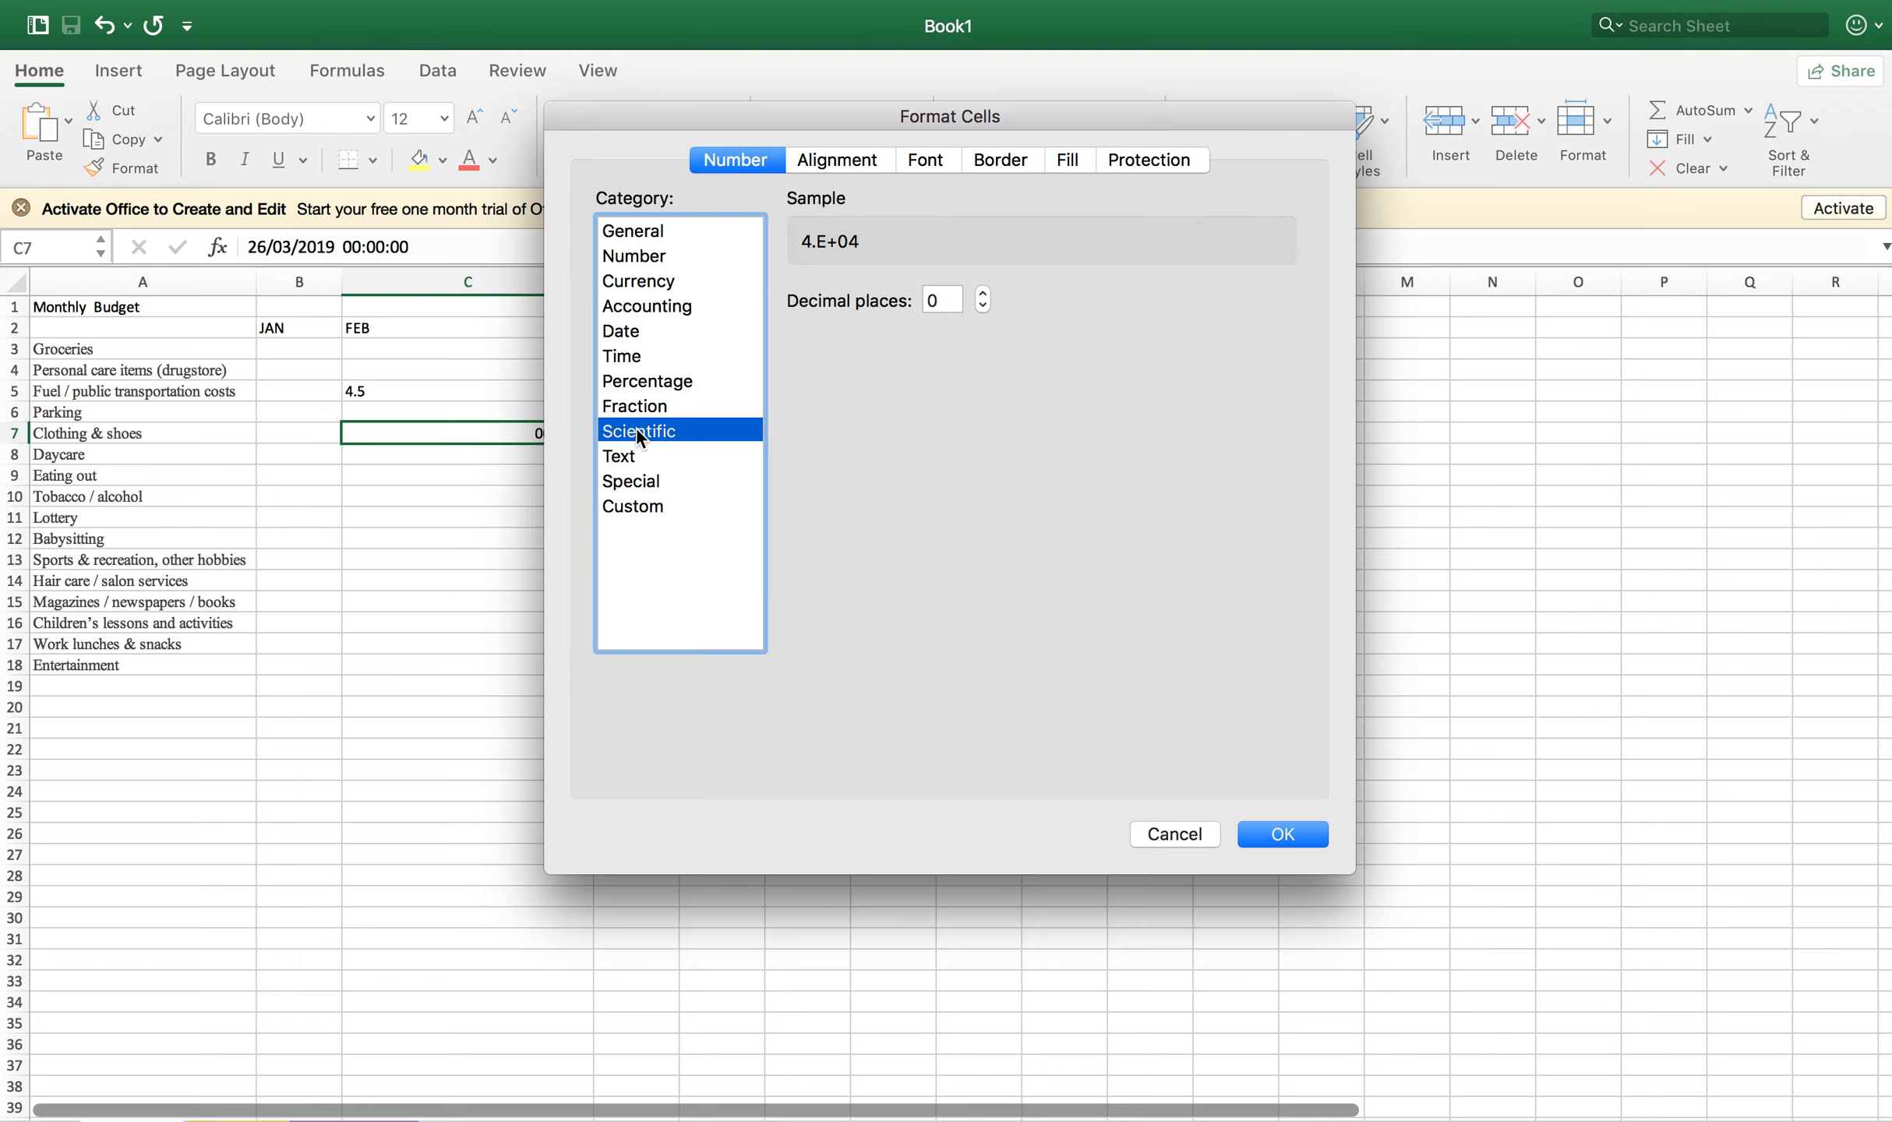
click(642, 450)
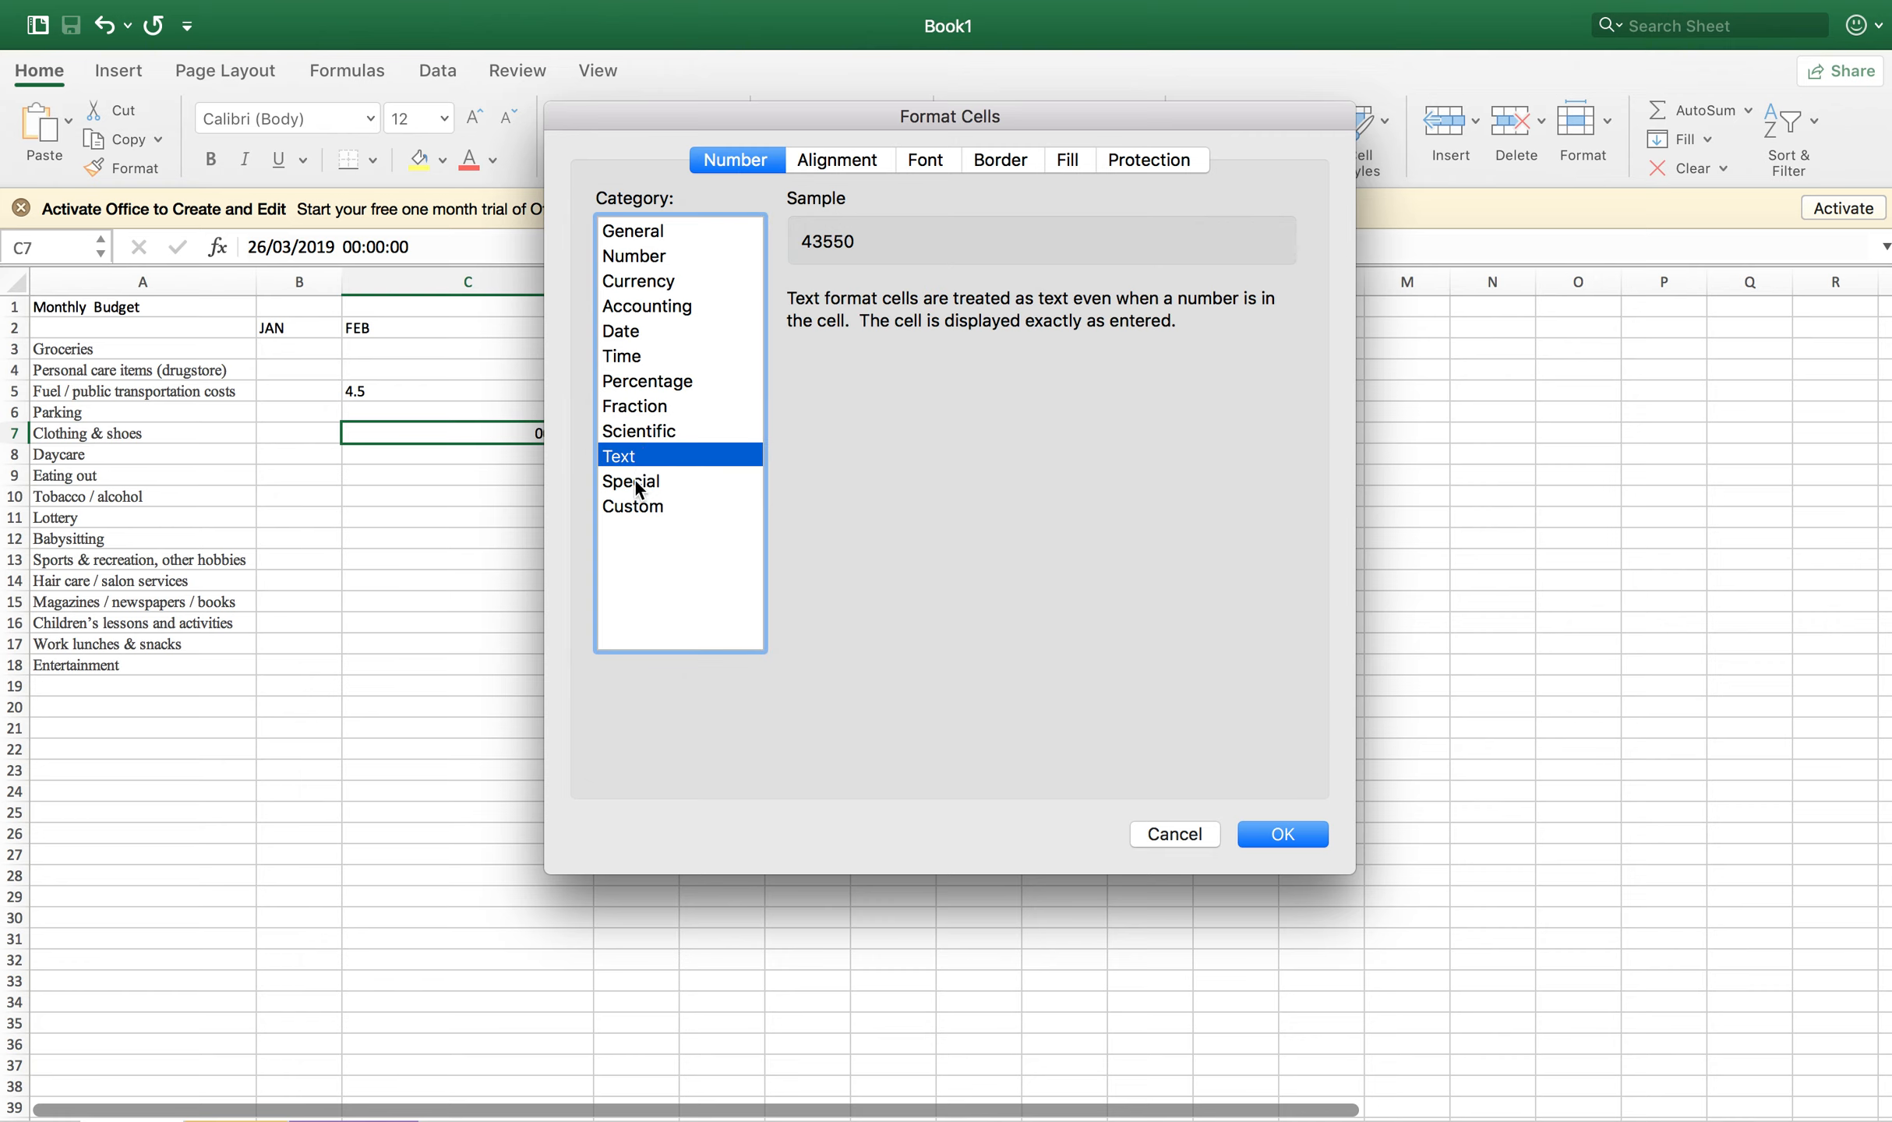
click(636, 480)
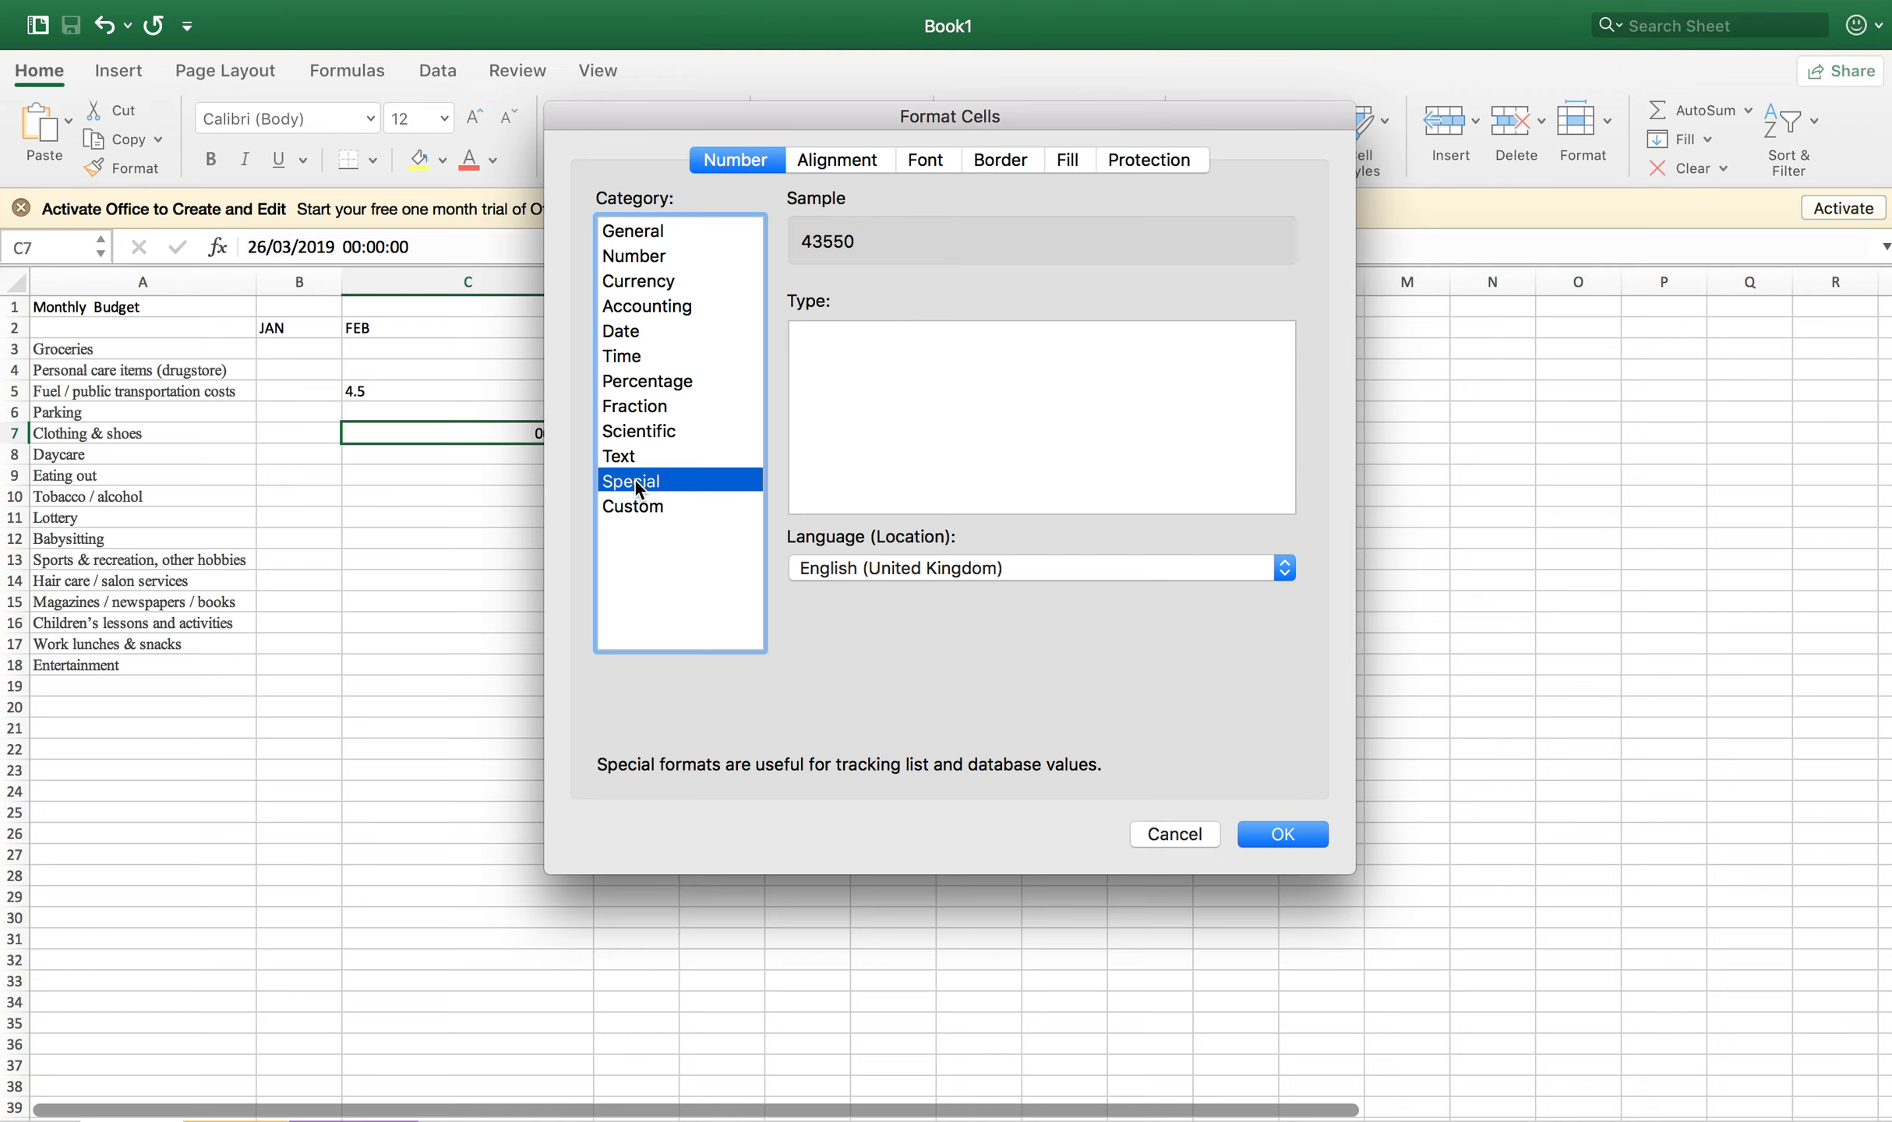
Step: Examine the full list of format codes offered by the Custom number category
click(664, 507)
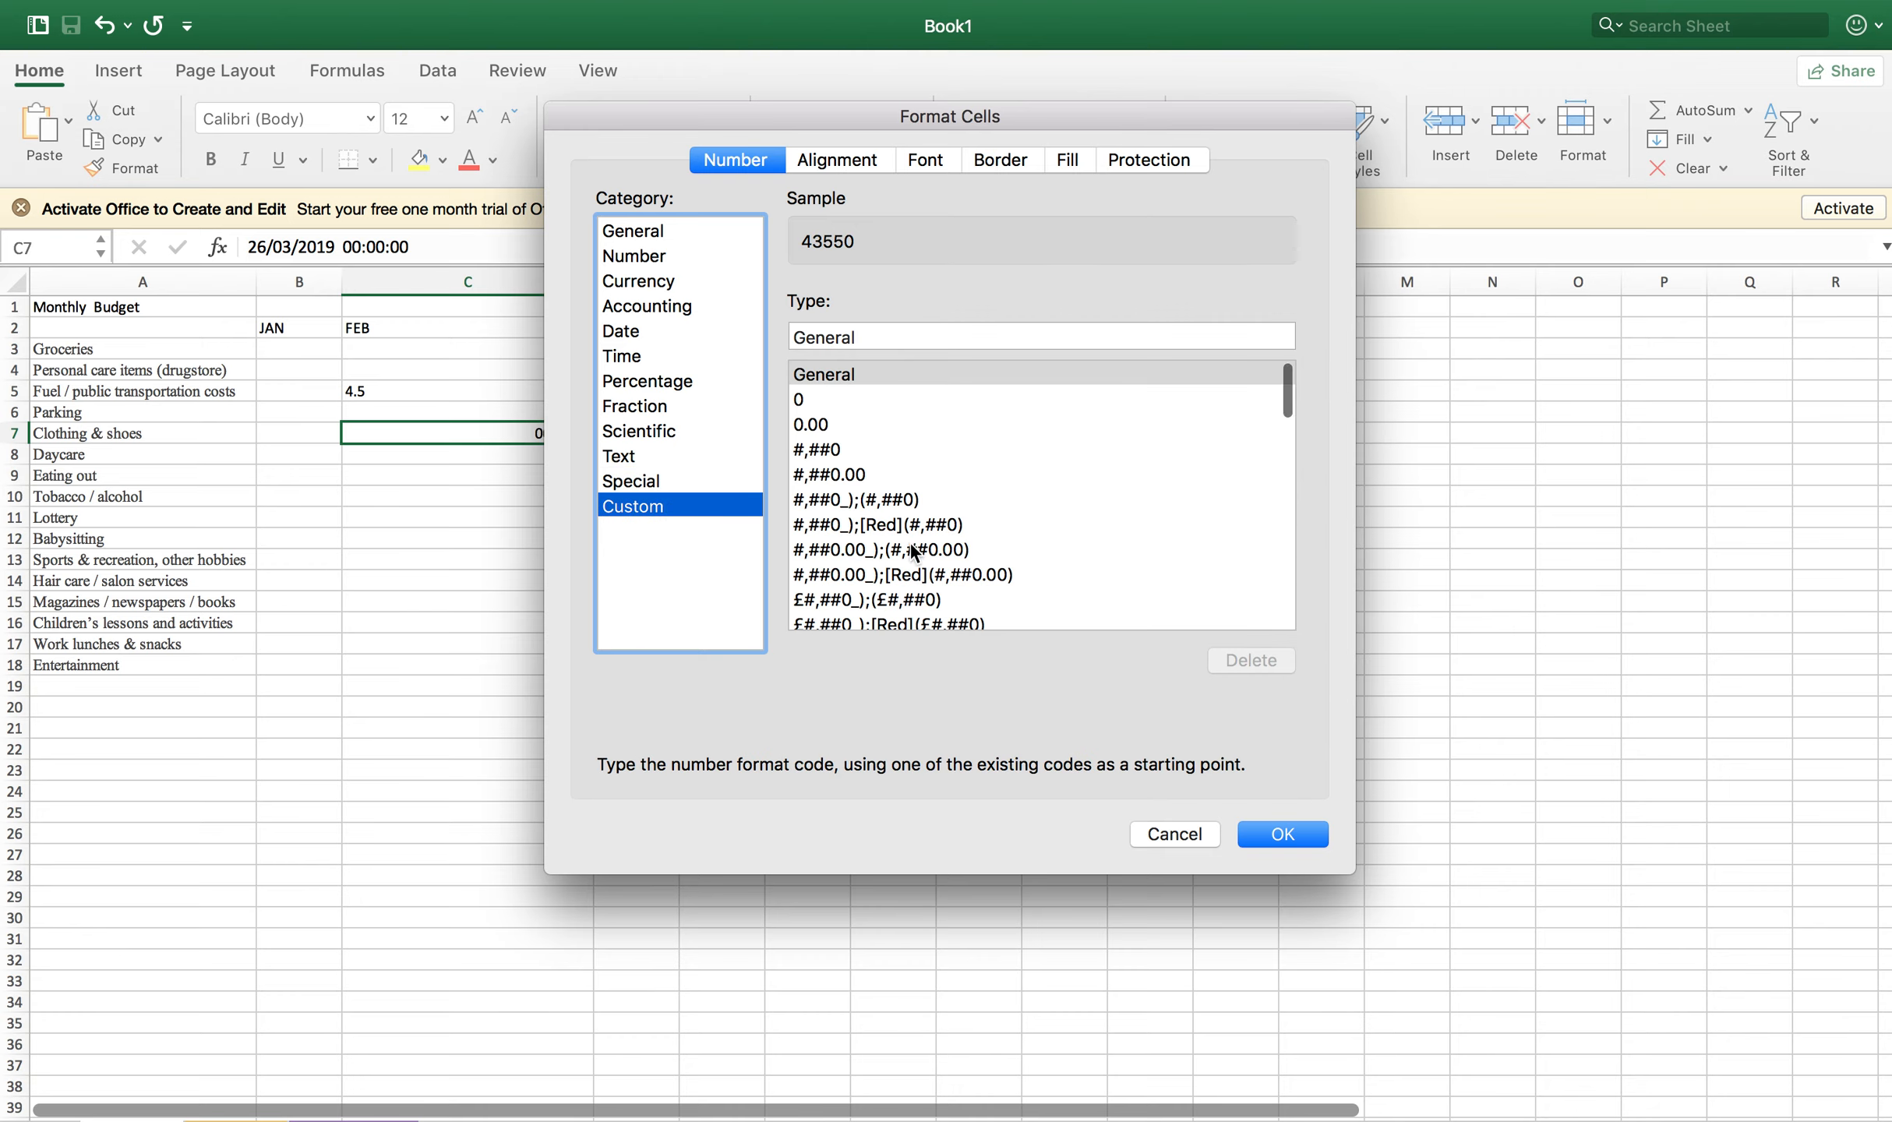
scroll(911, 543, down, 3)
scroll(911, 542, down, 12)
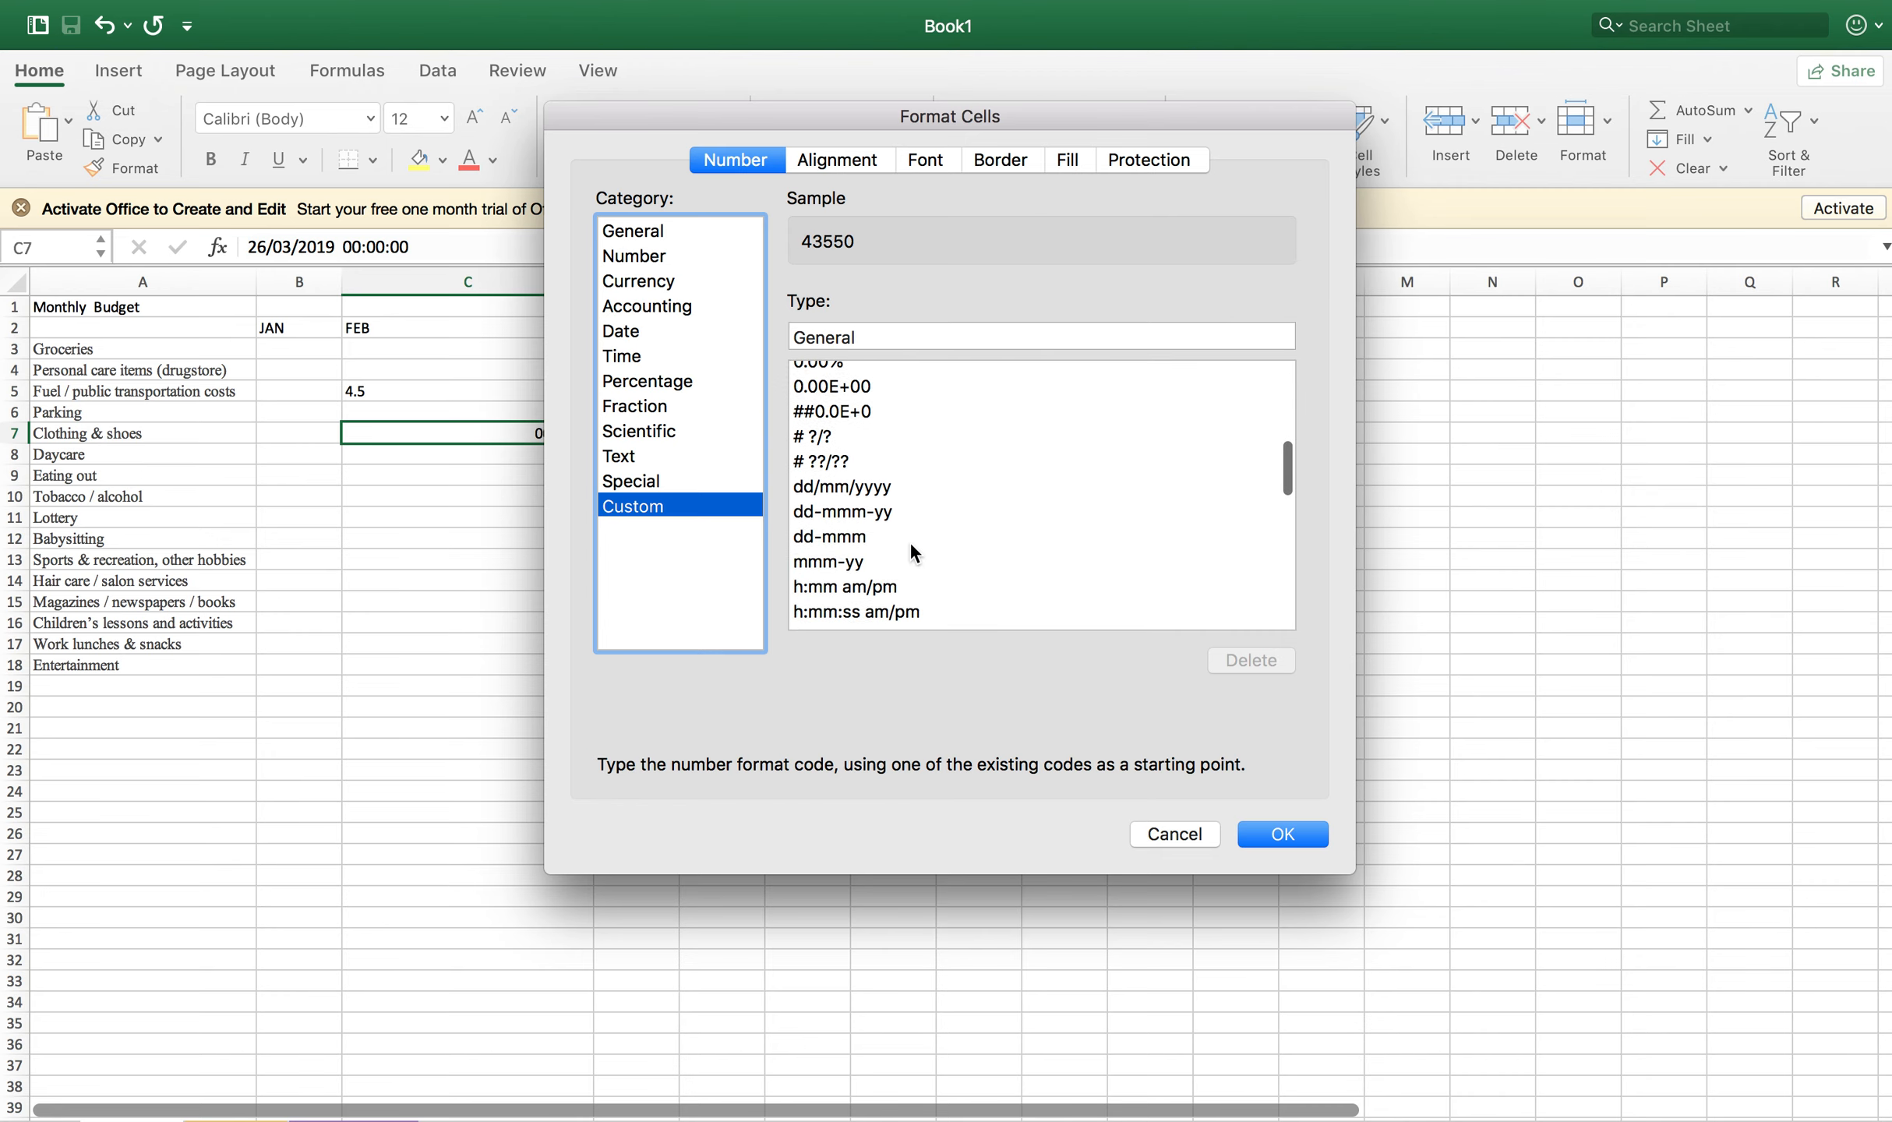
scroll(911, 544, down, 5)
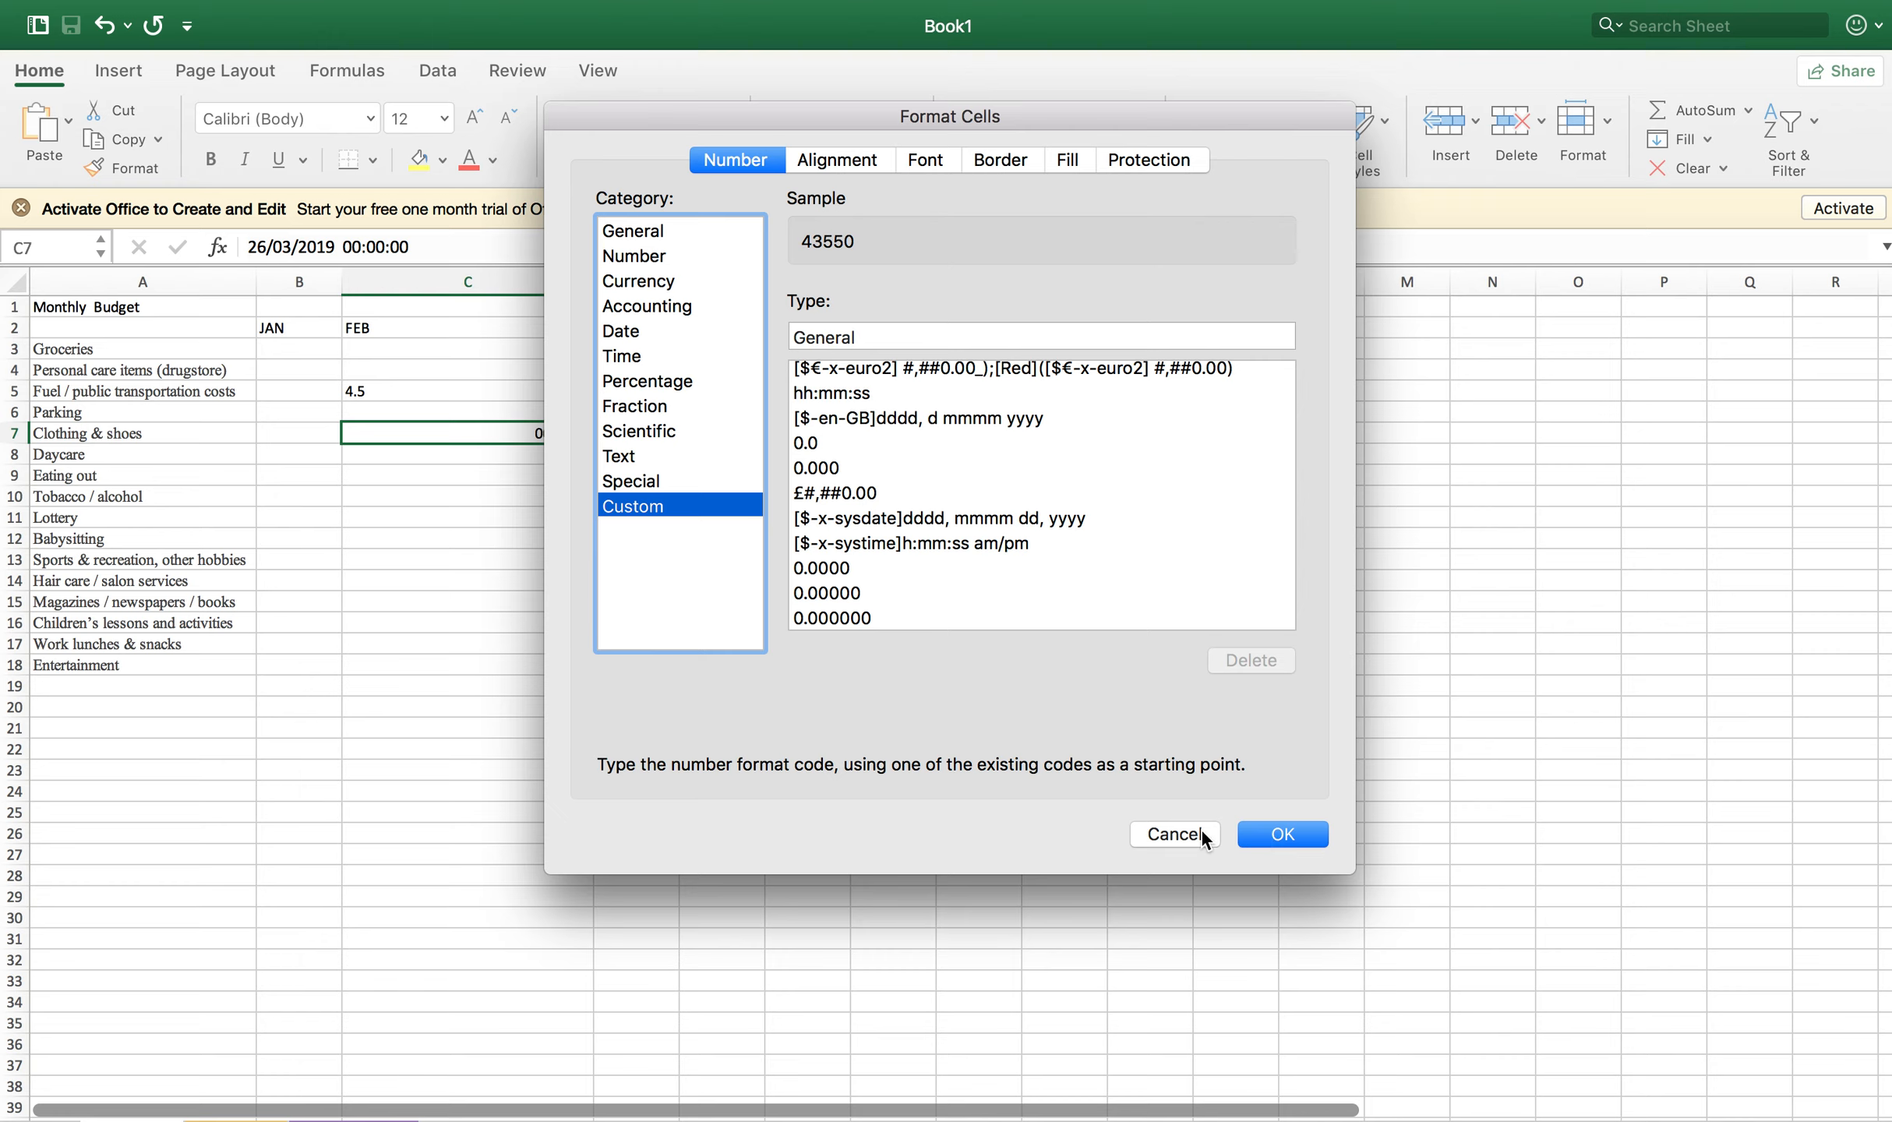
Step: Try Left (Indent) and Right (Indent) horizontal alignment for C7, restore General, and review the vertical alignment choices
click(828, 159)
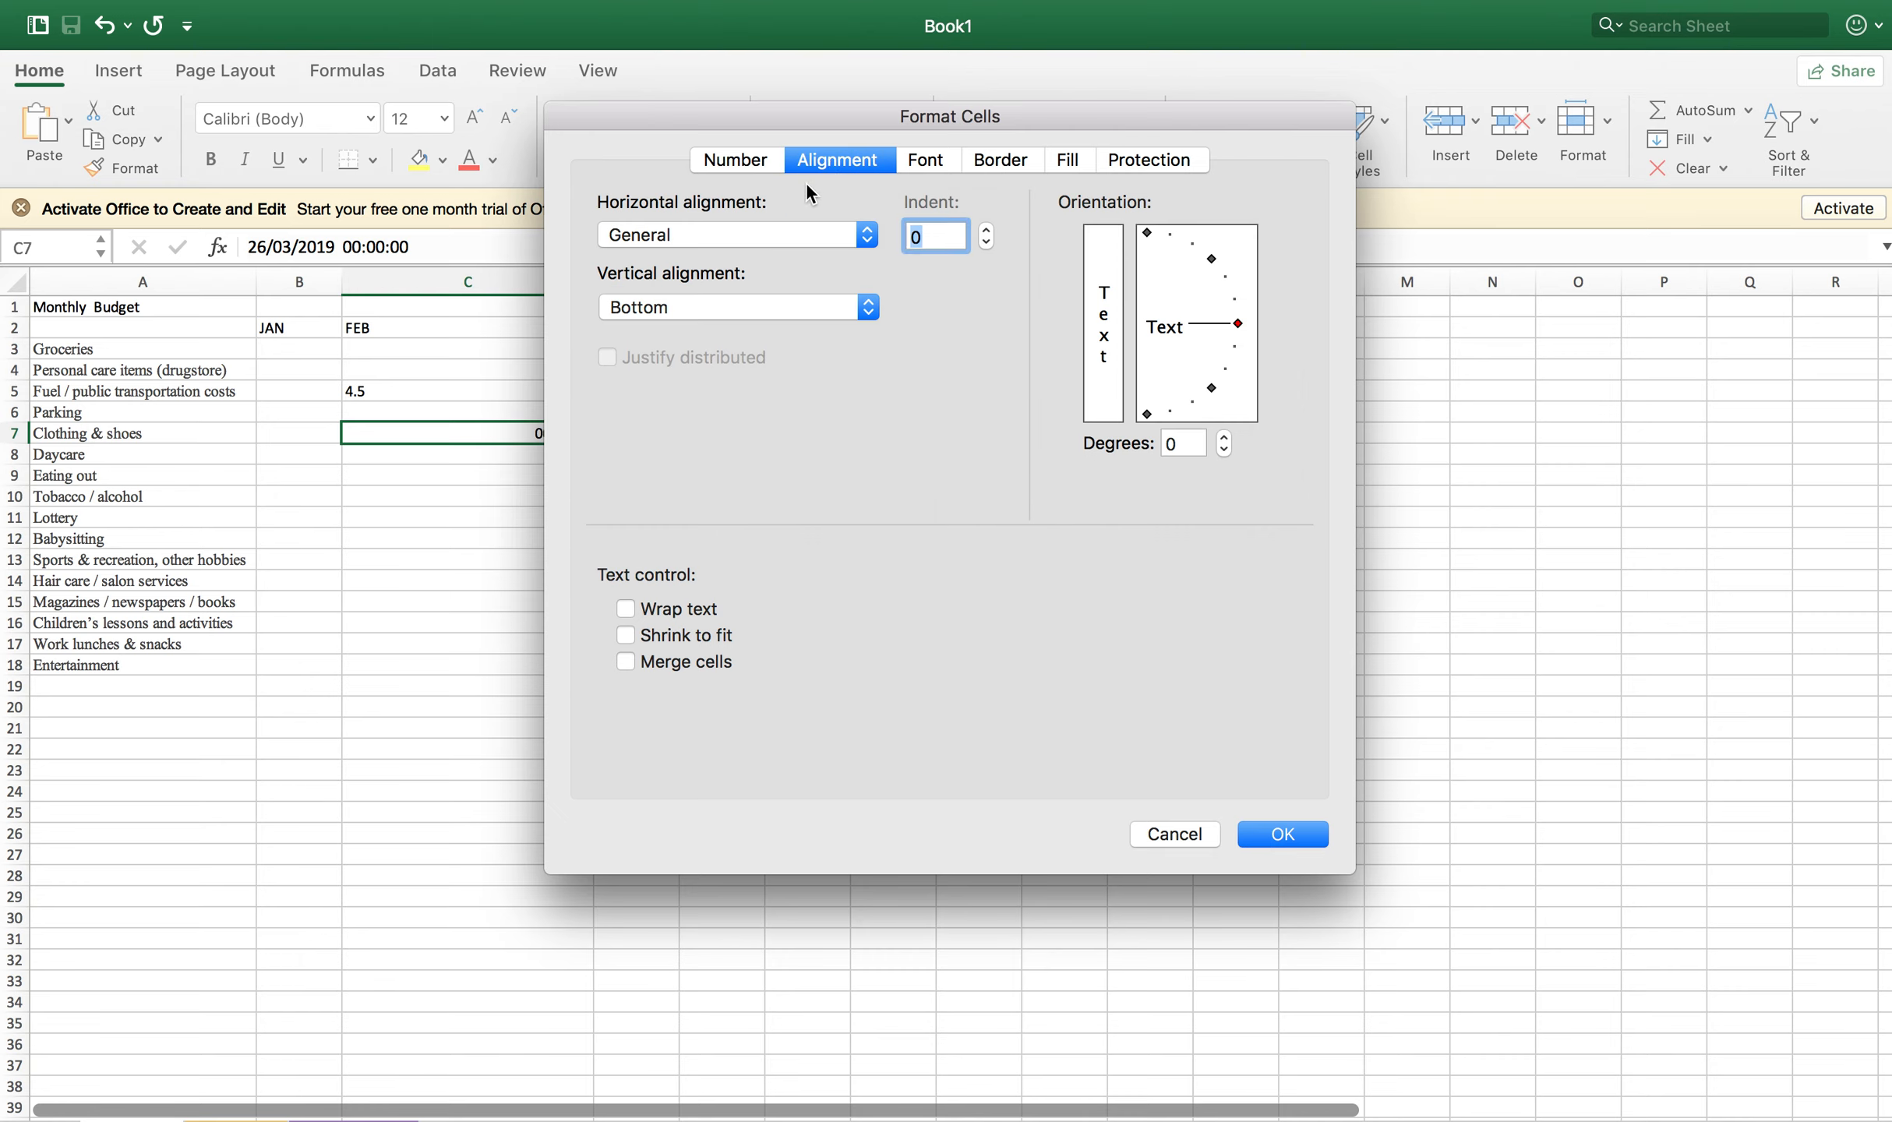
click(753, 233)
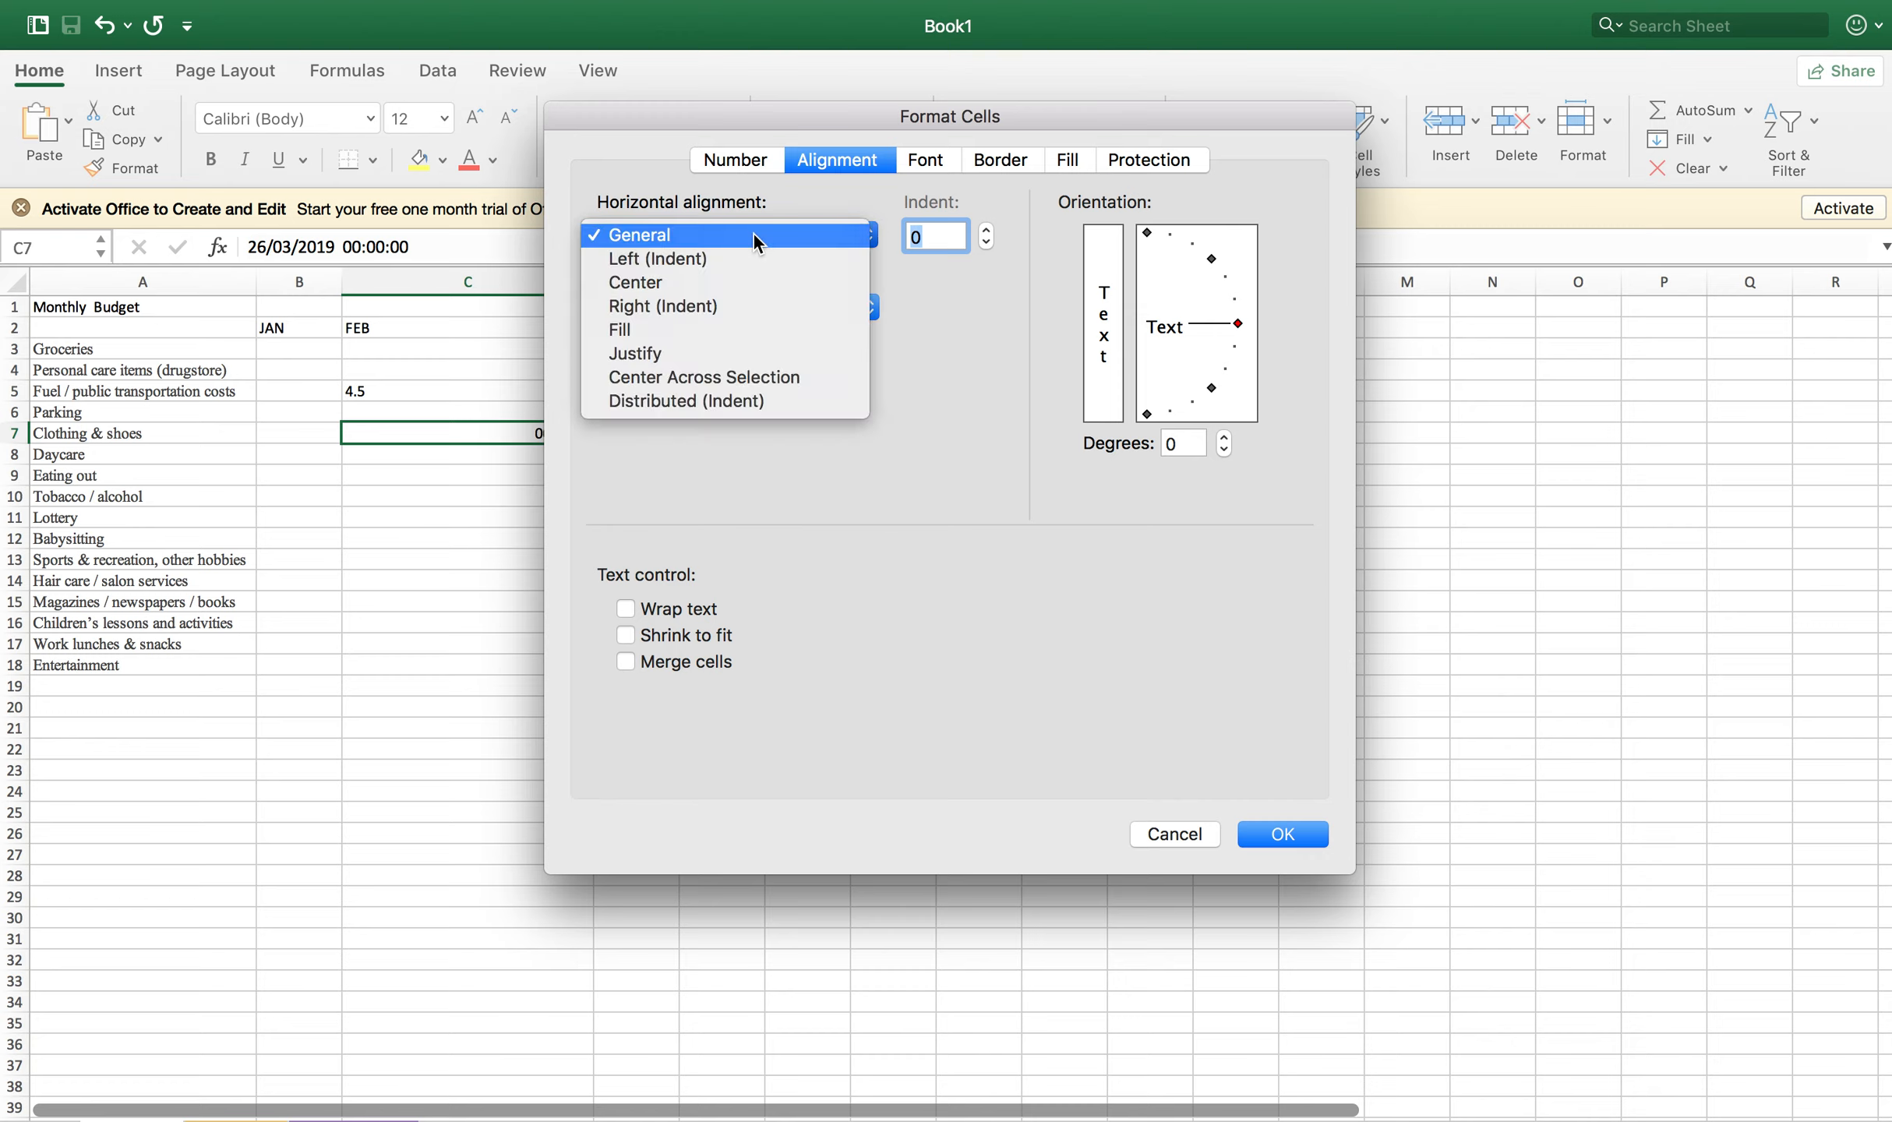
click(702, 259)
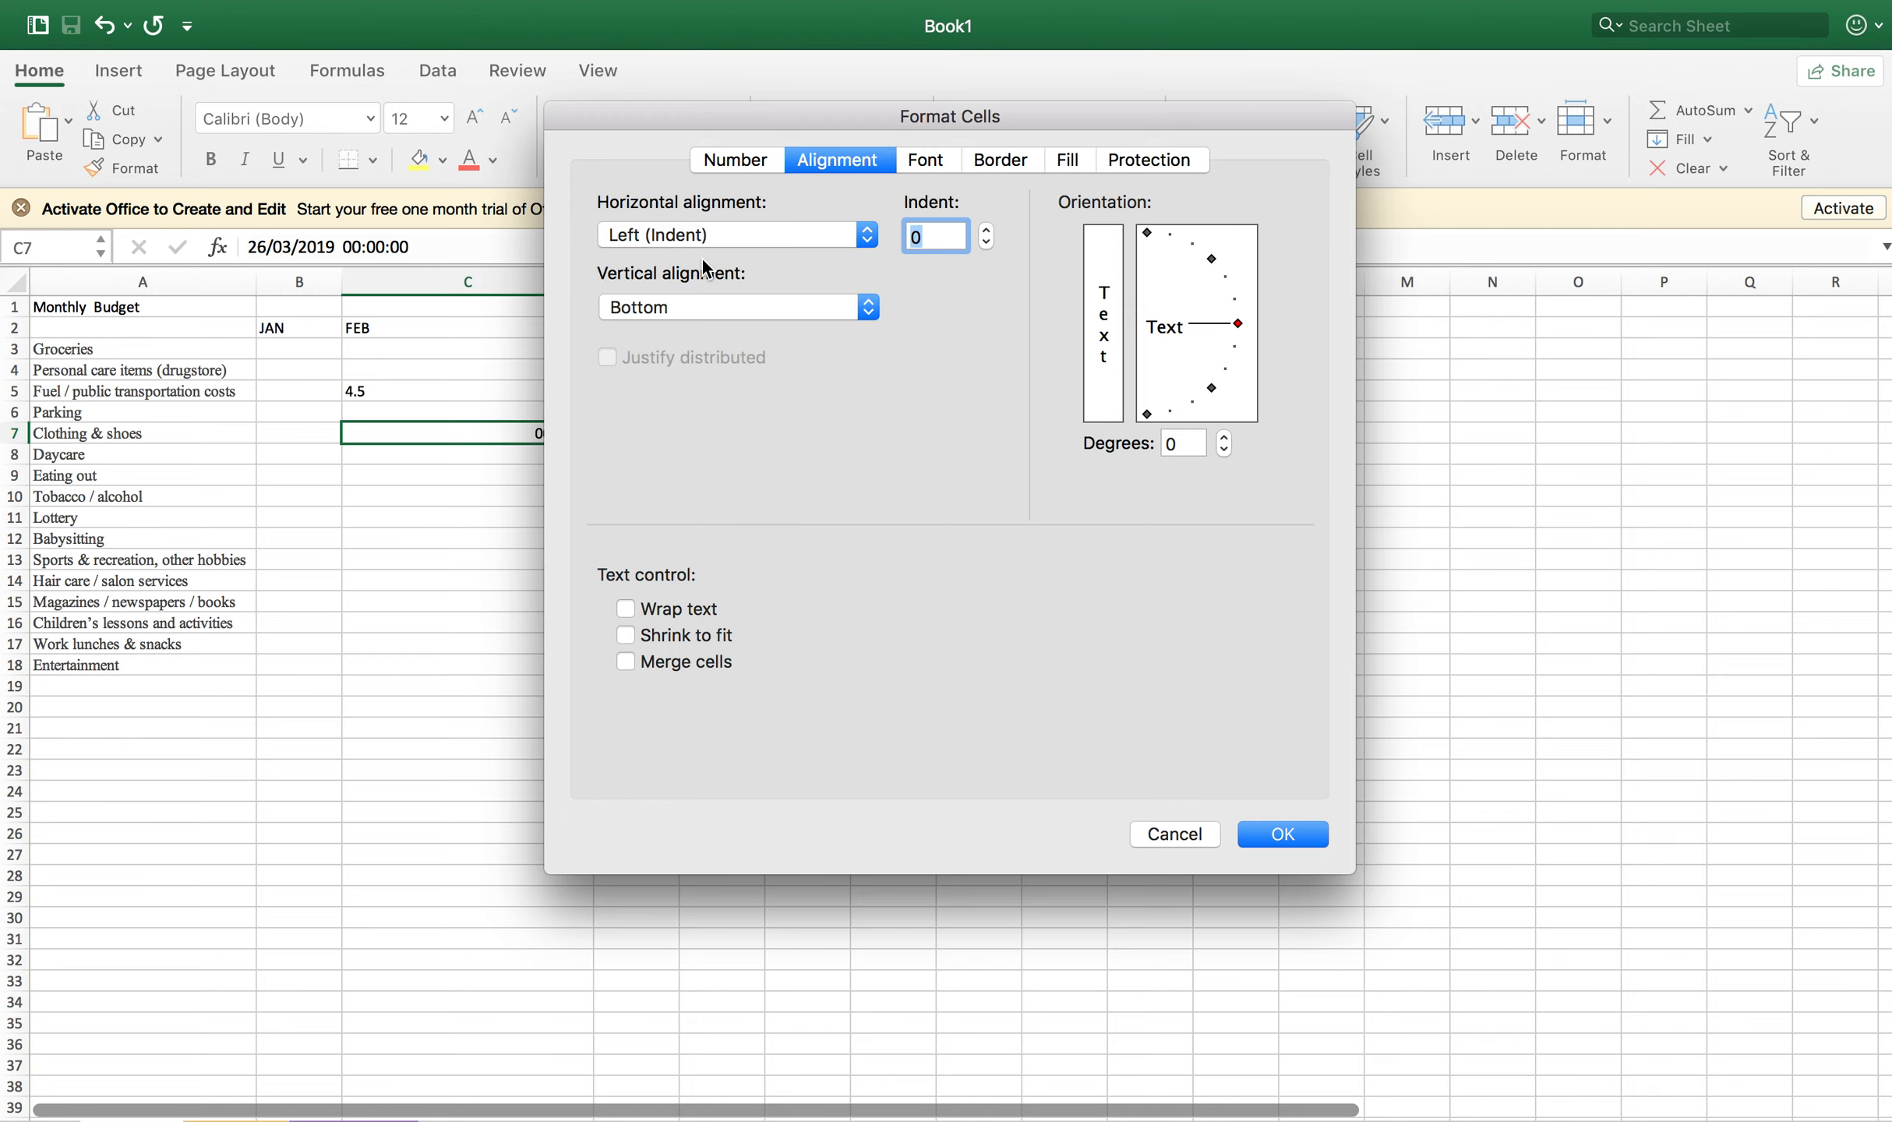
click(758, 232)
click(750, 279)
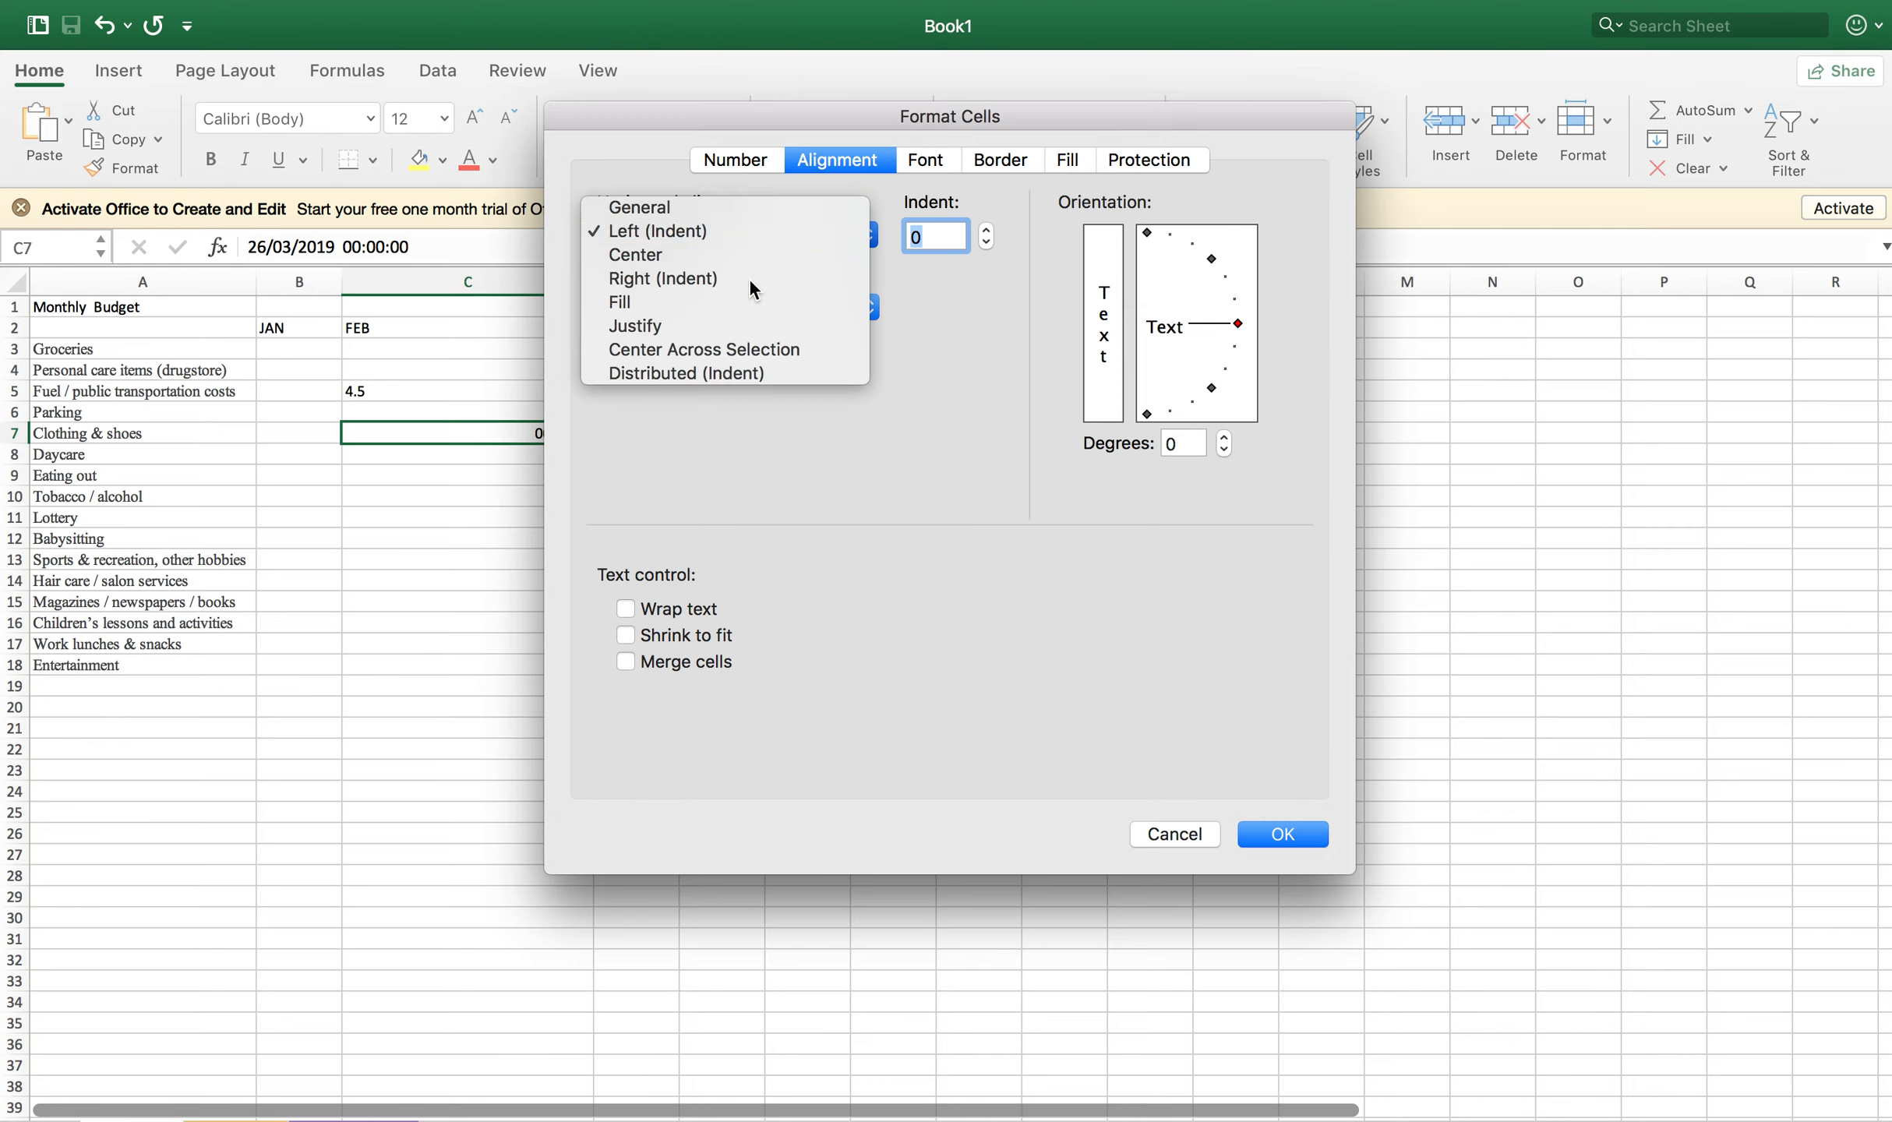
click(777, 237)
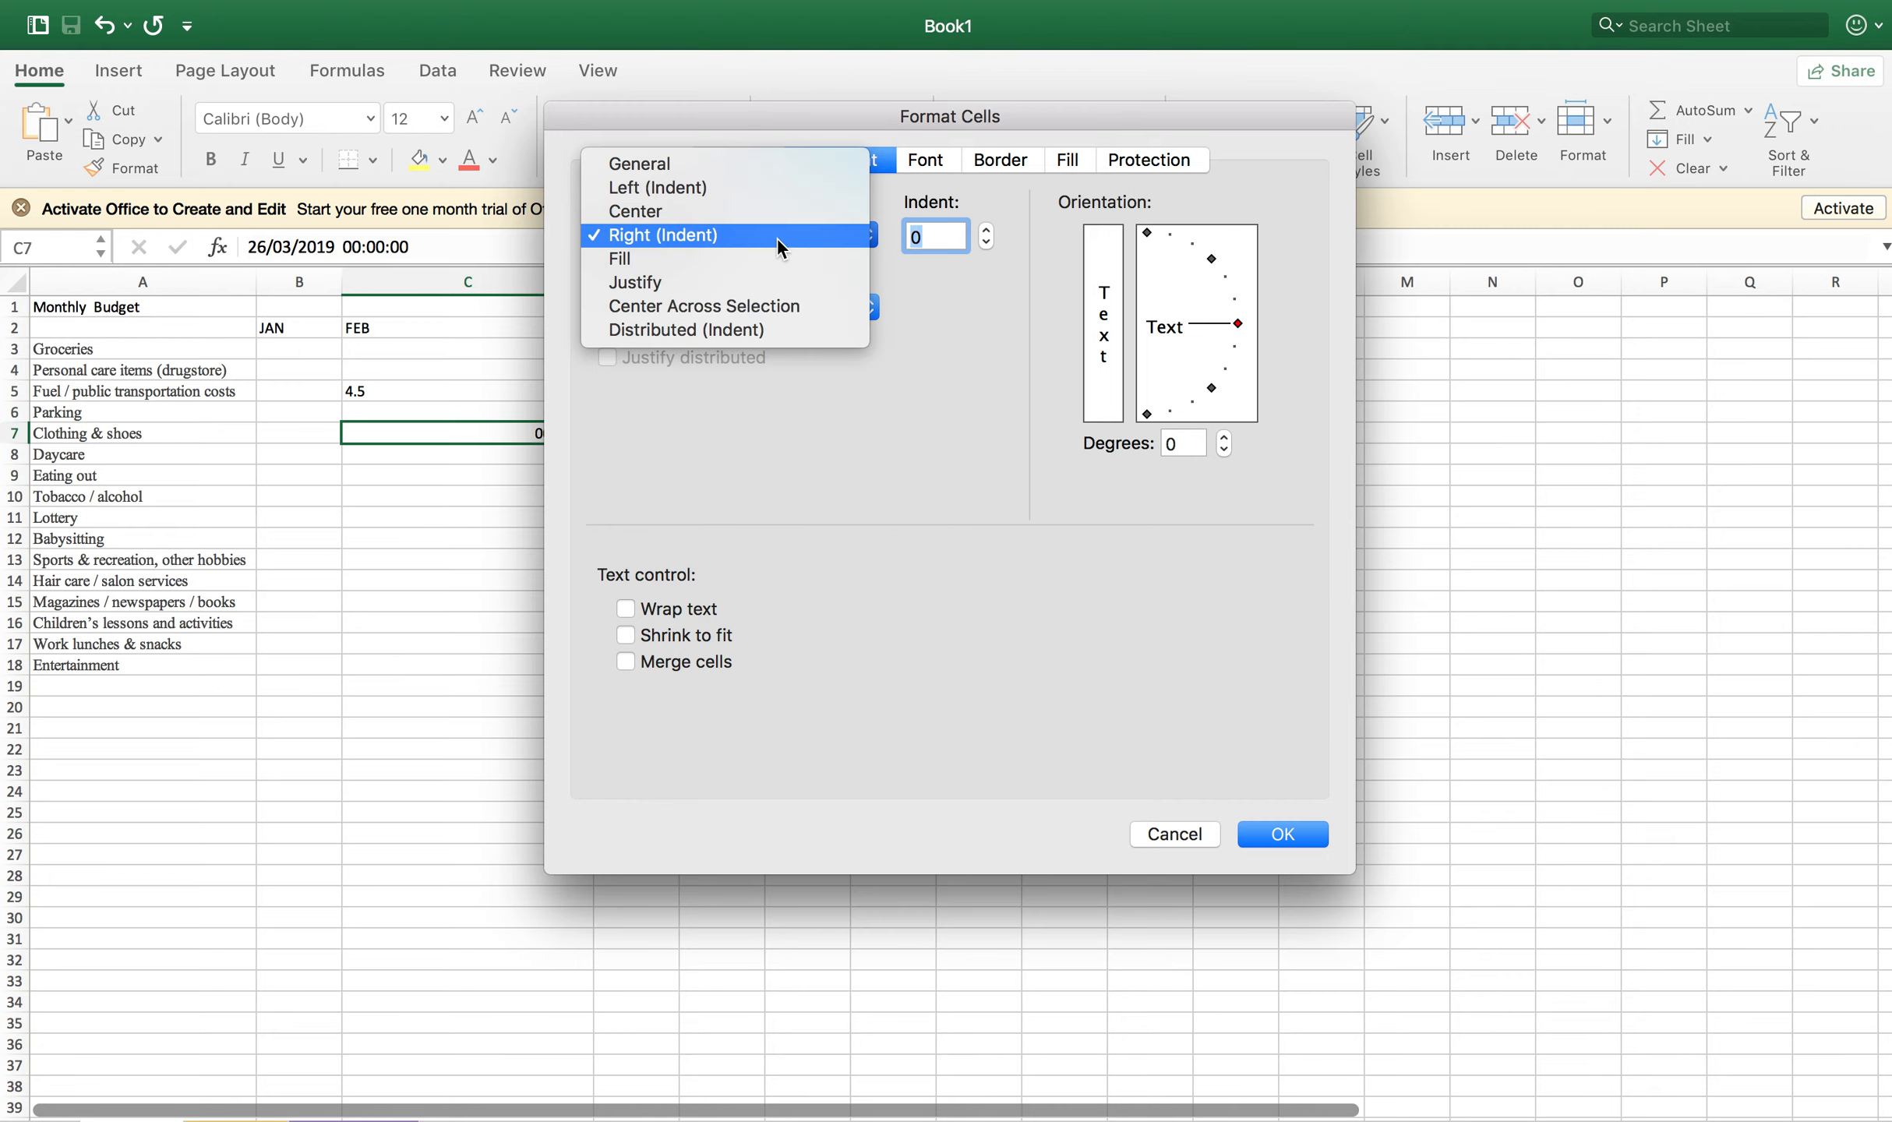
click(800, 165)
click(738, 304)
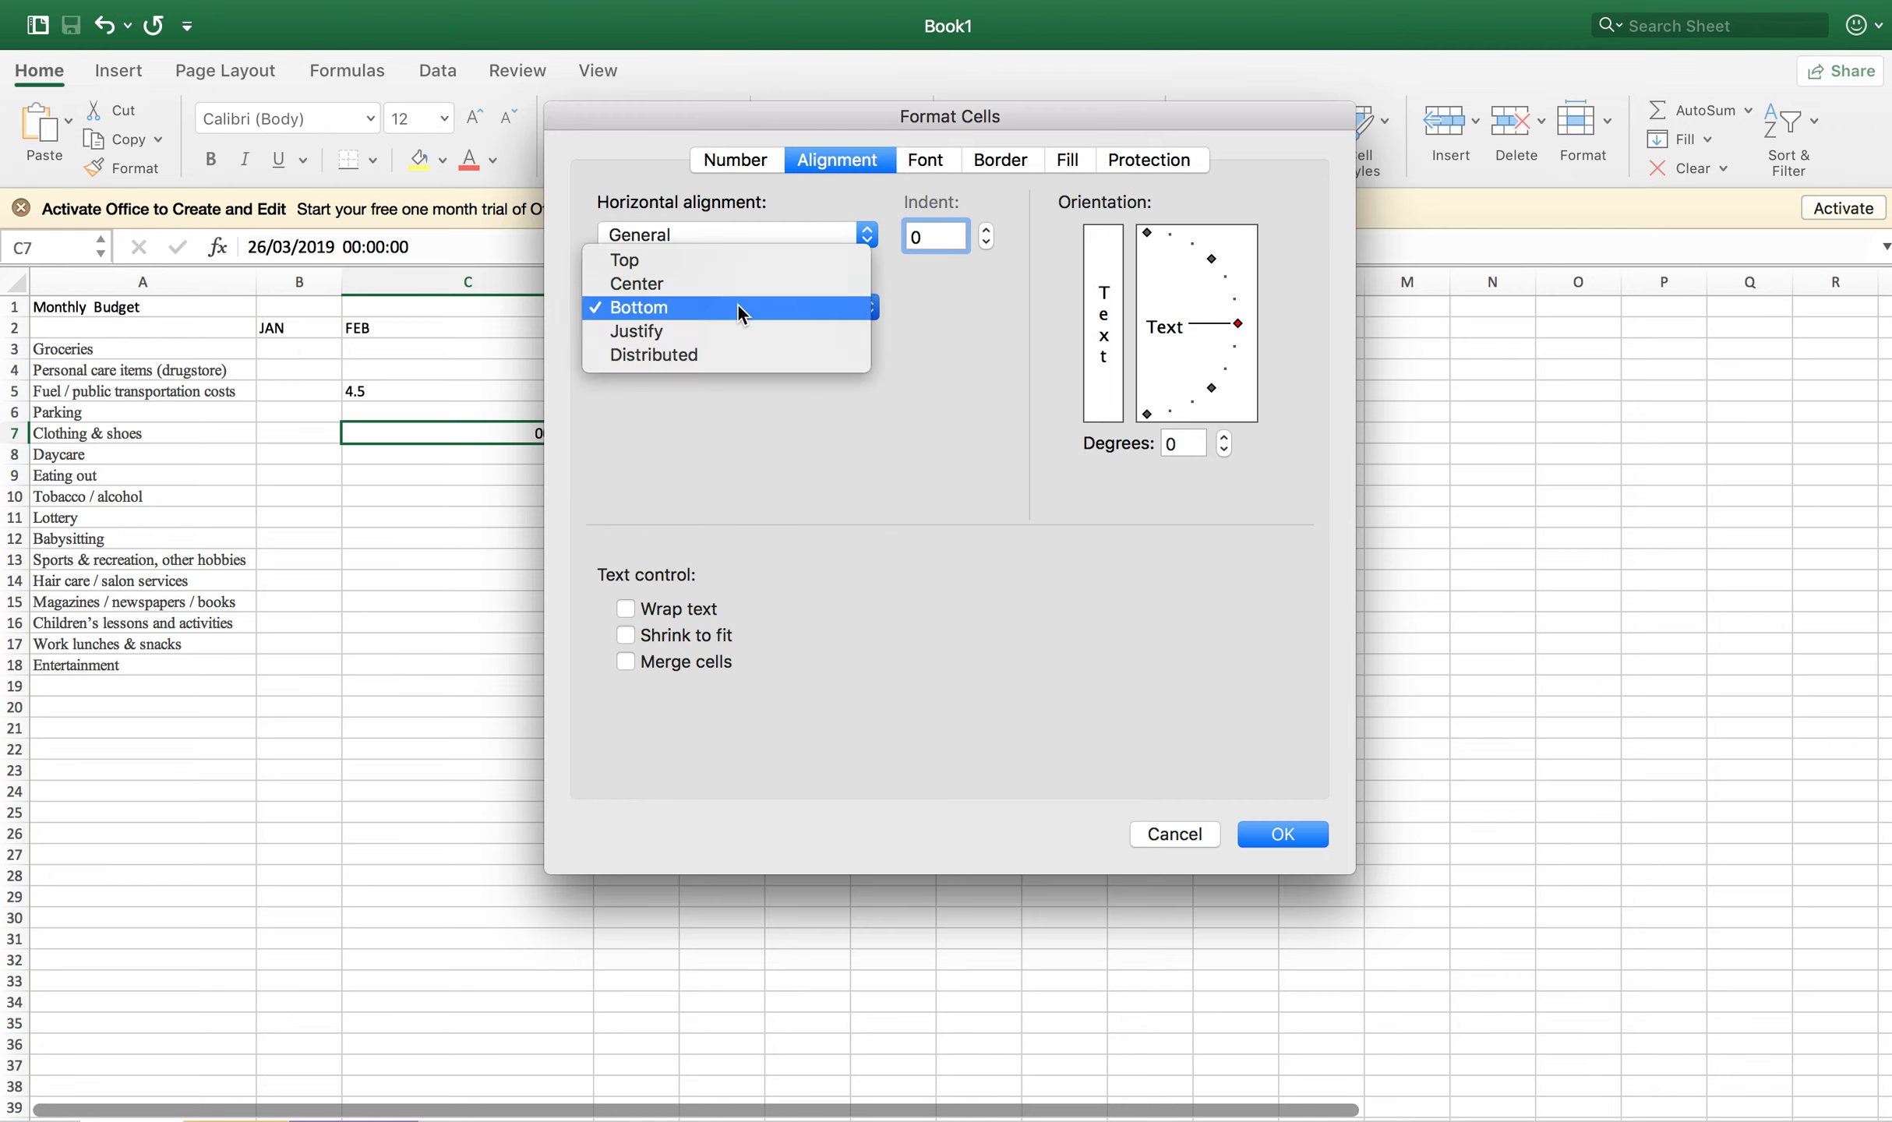
click(767, 465)
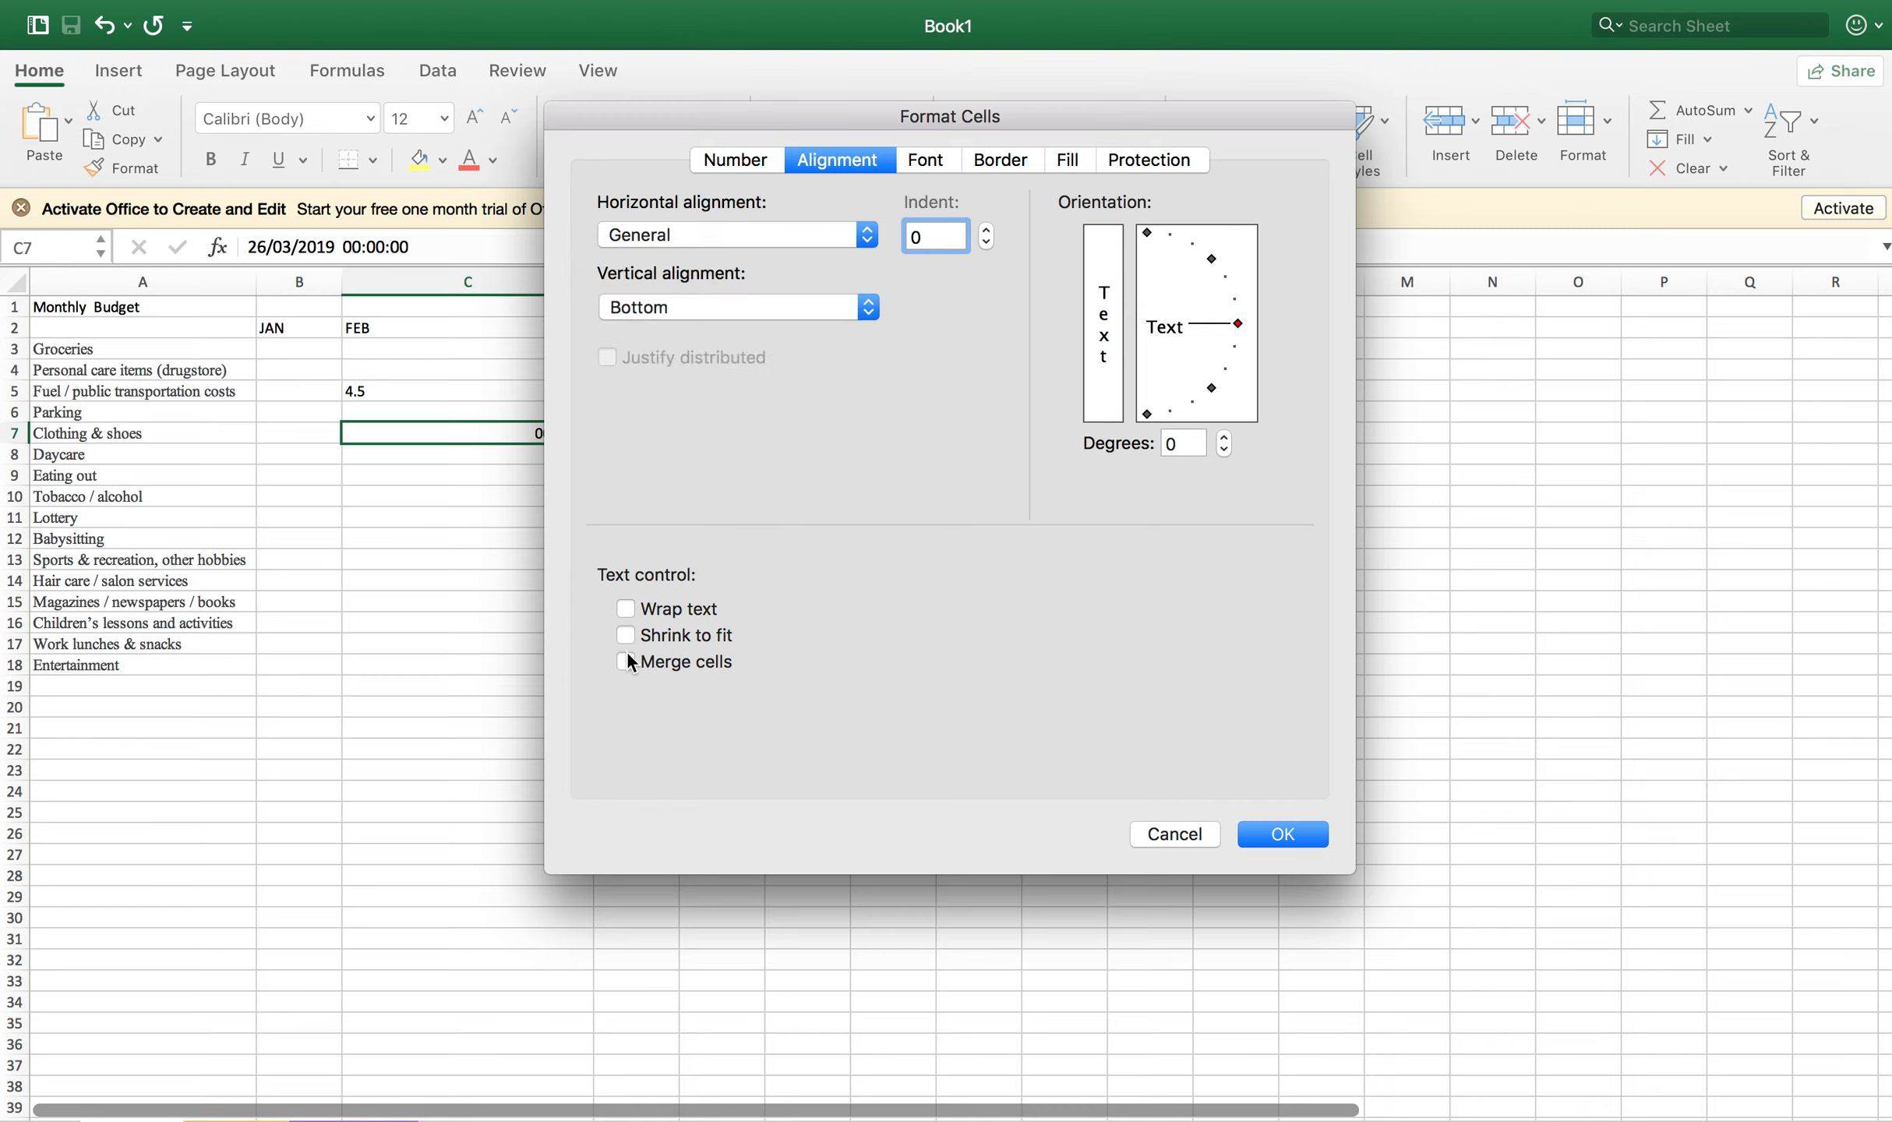
Step: Browse C7's font options, trying Single Accounting, Double Accounting and Double underlines before restoring None, and check the font color choices
click(927, 159)
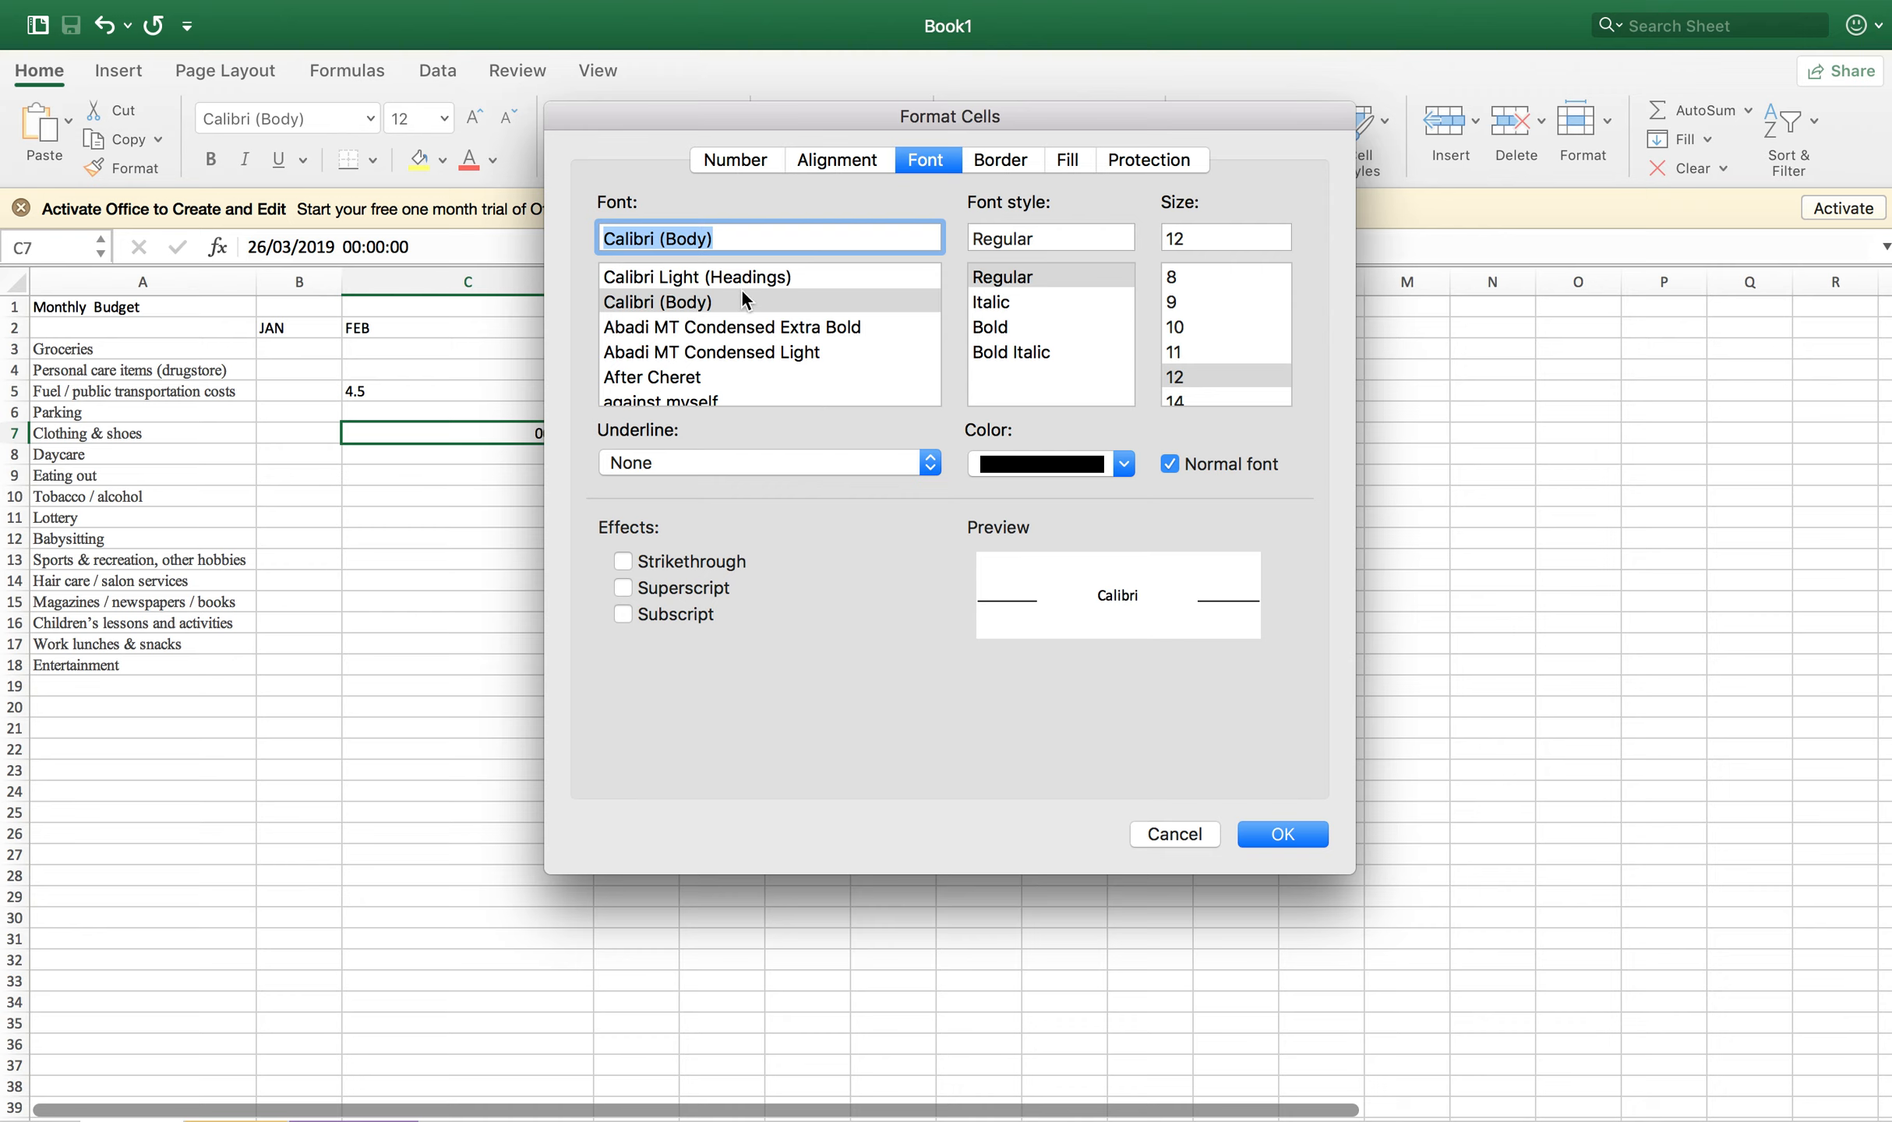
scroll(697, 384, down, 5)
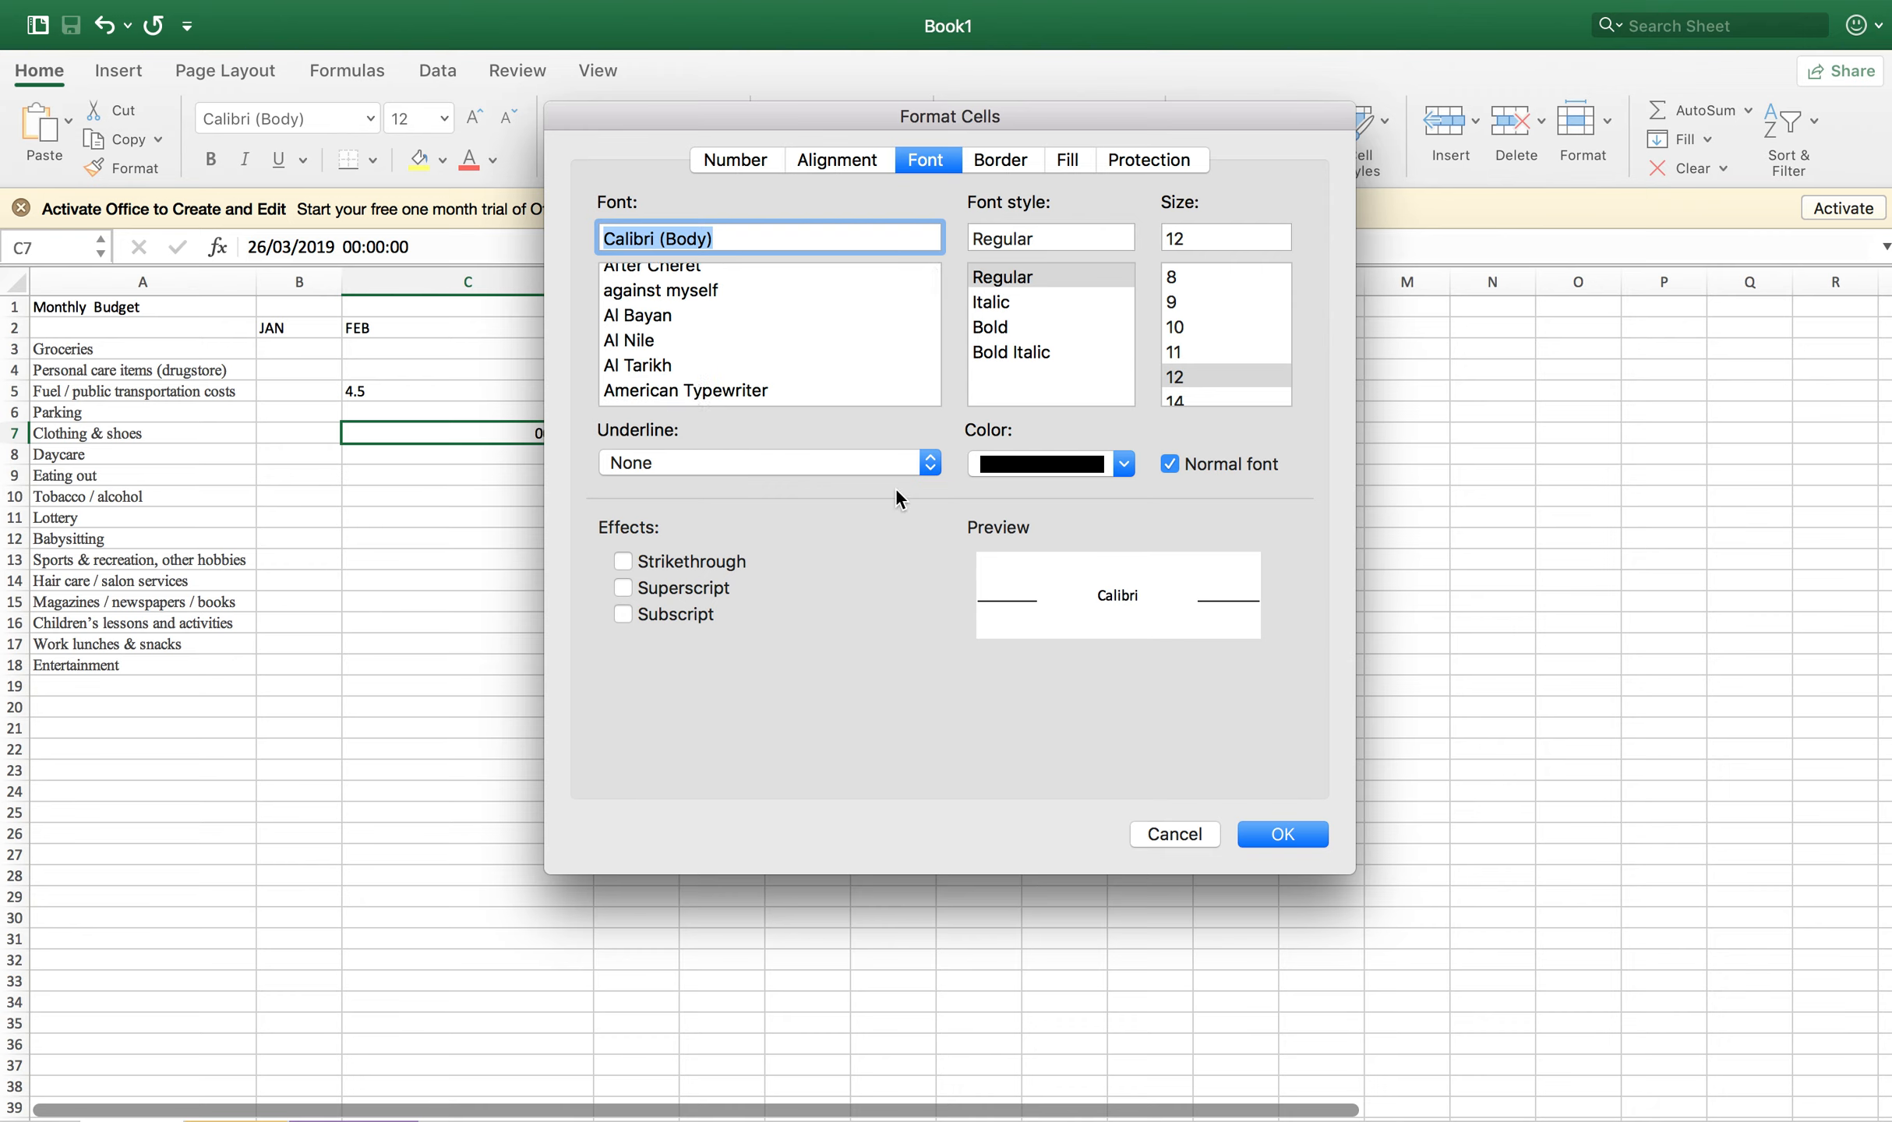
click(852, 461)
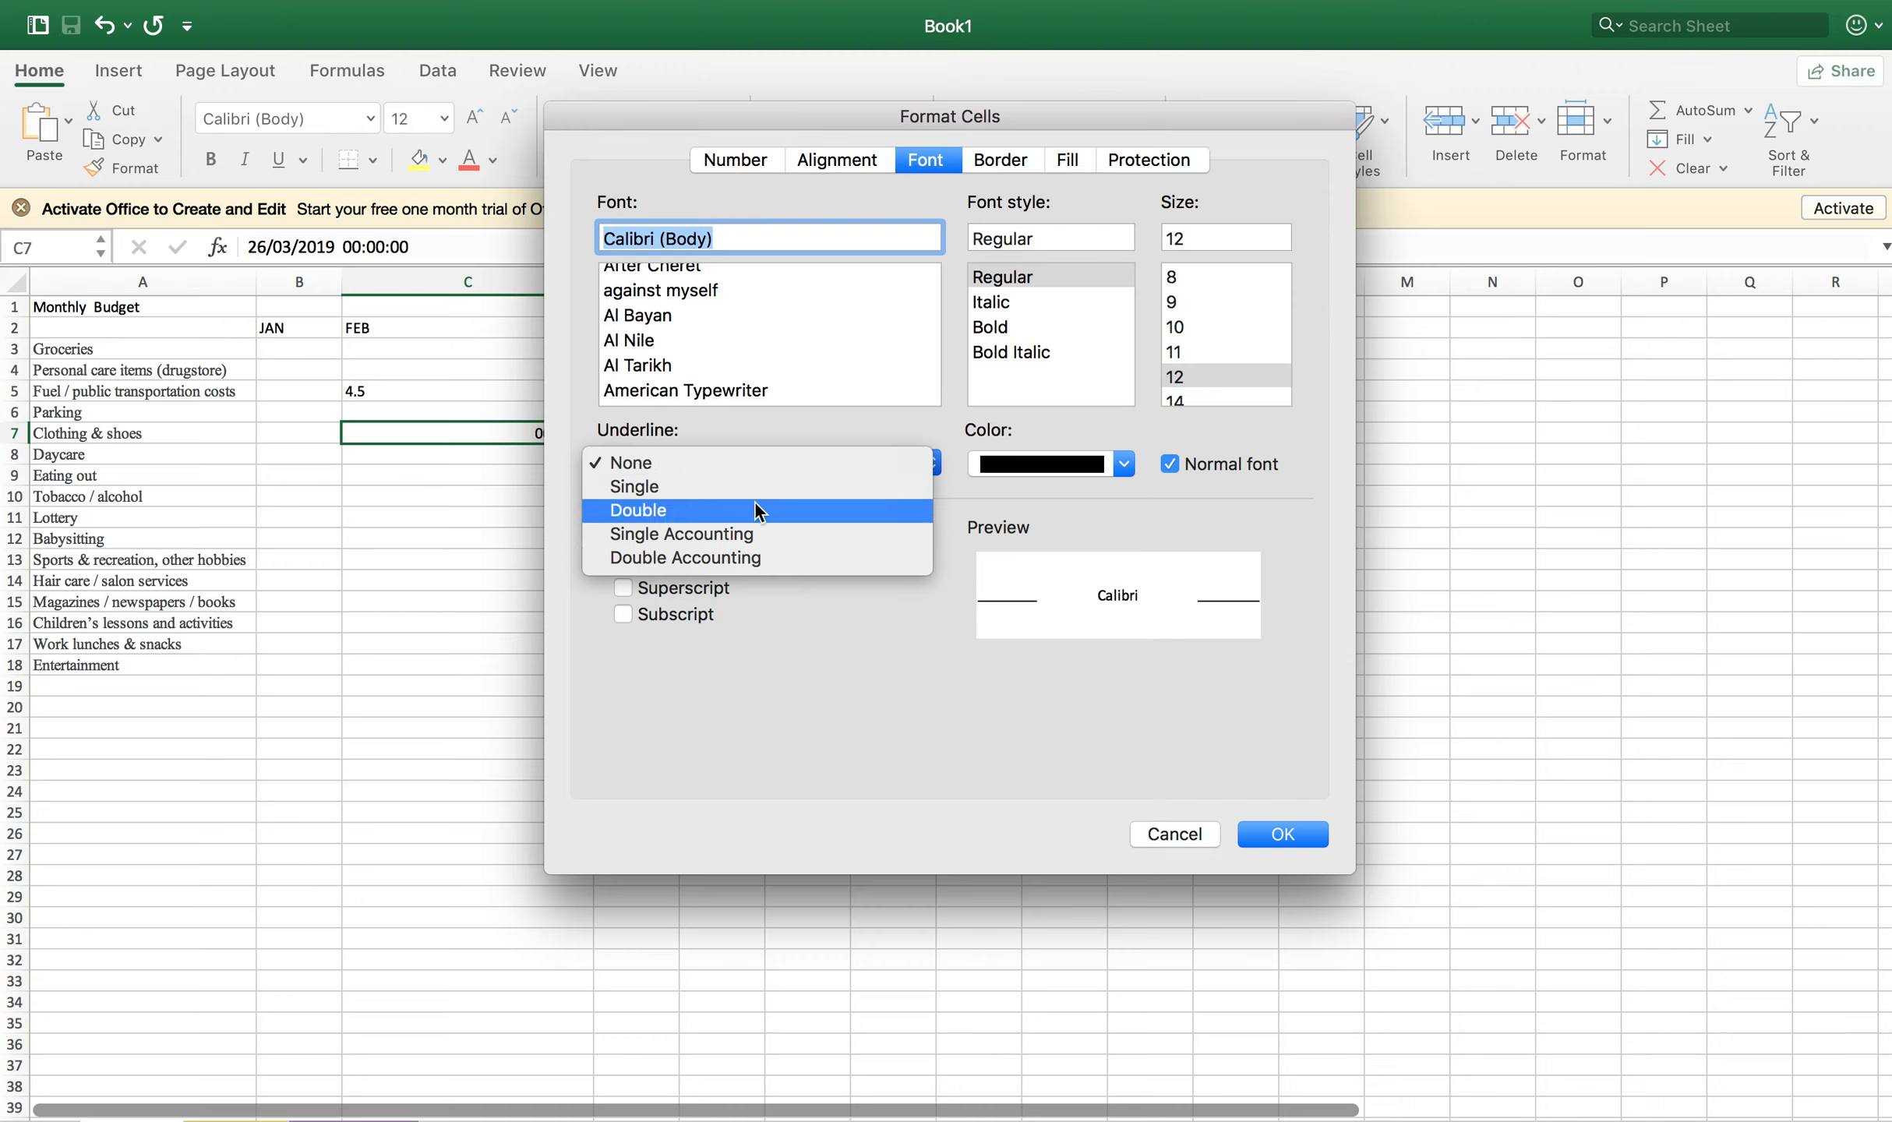
click(751, 535)
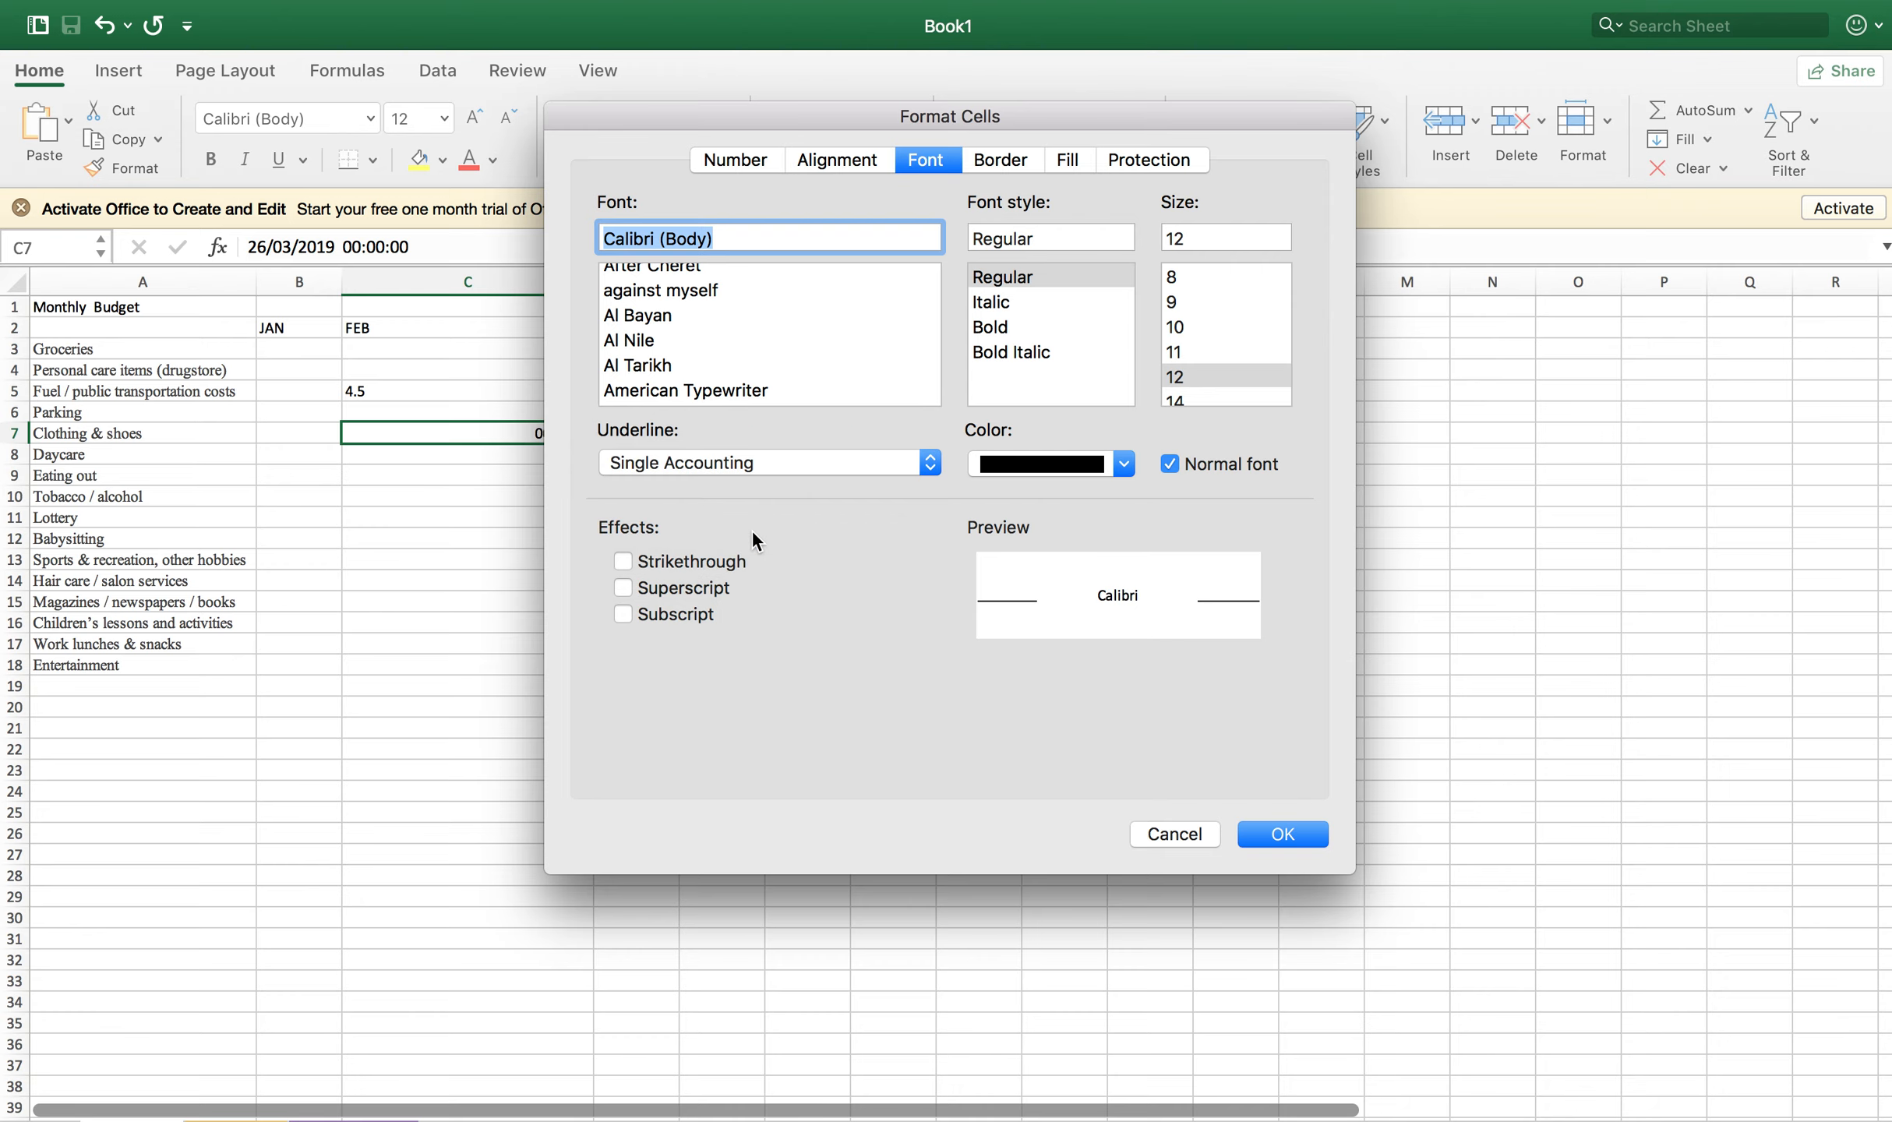
click(780, 460)
click(769, 480)
click(890, 460)
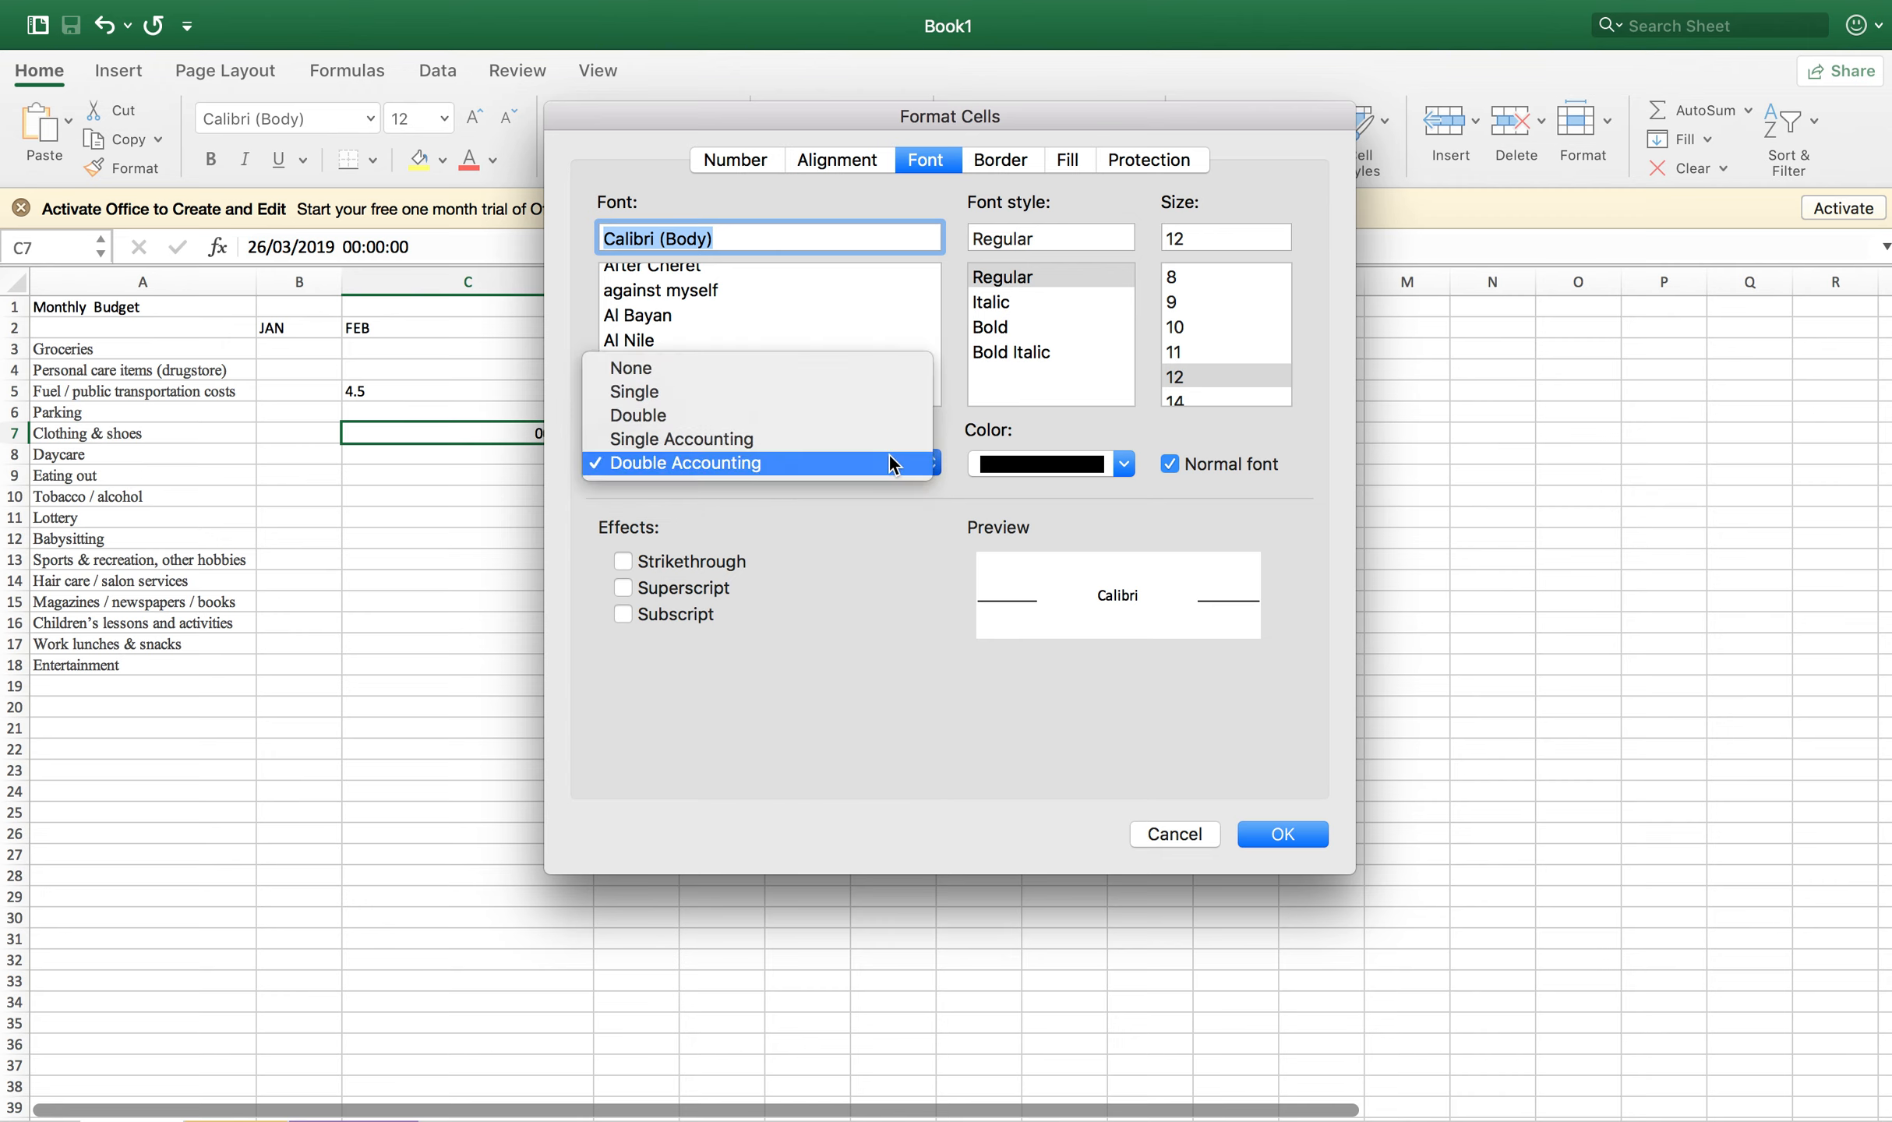
click(879, 421)
click(860, 463)
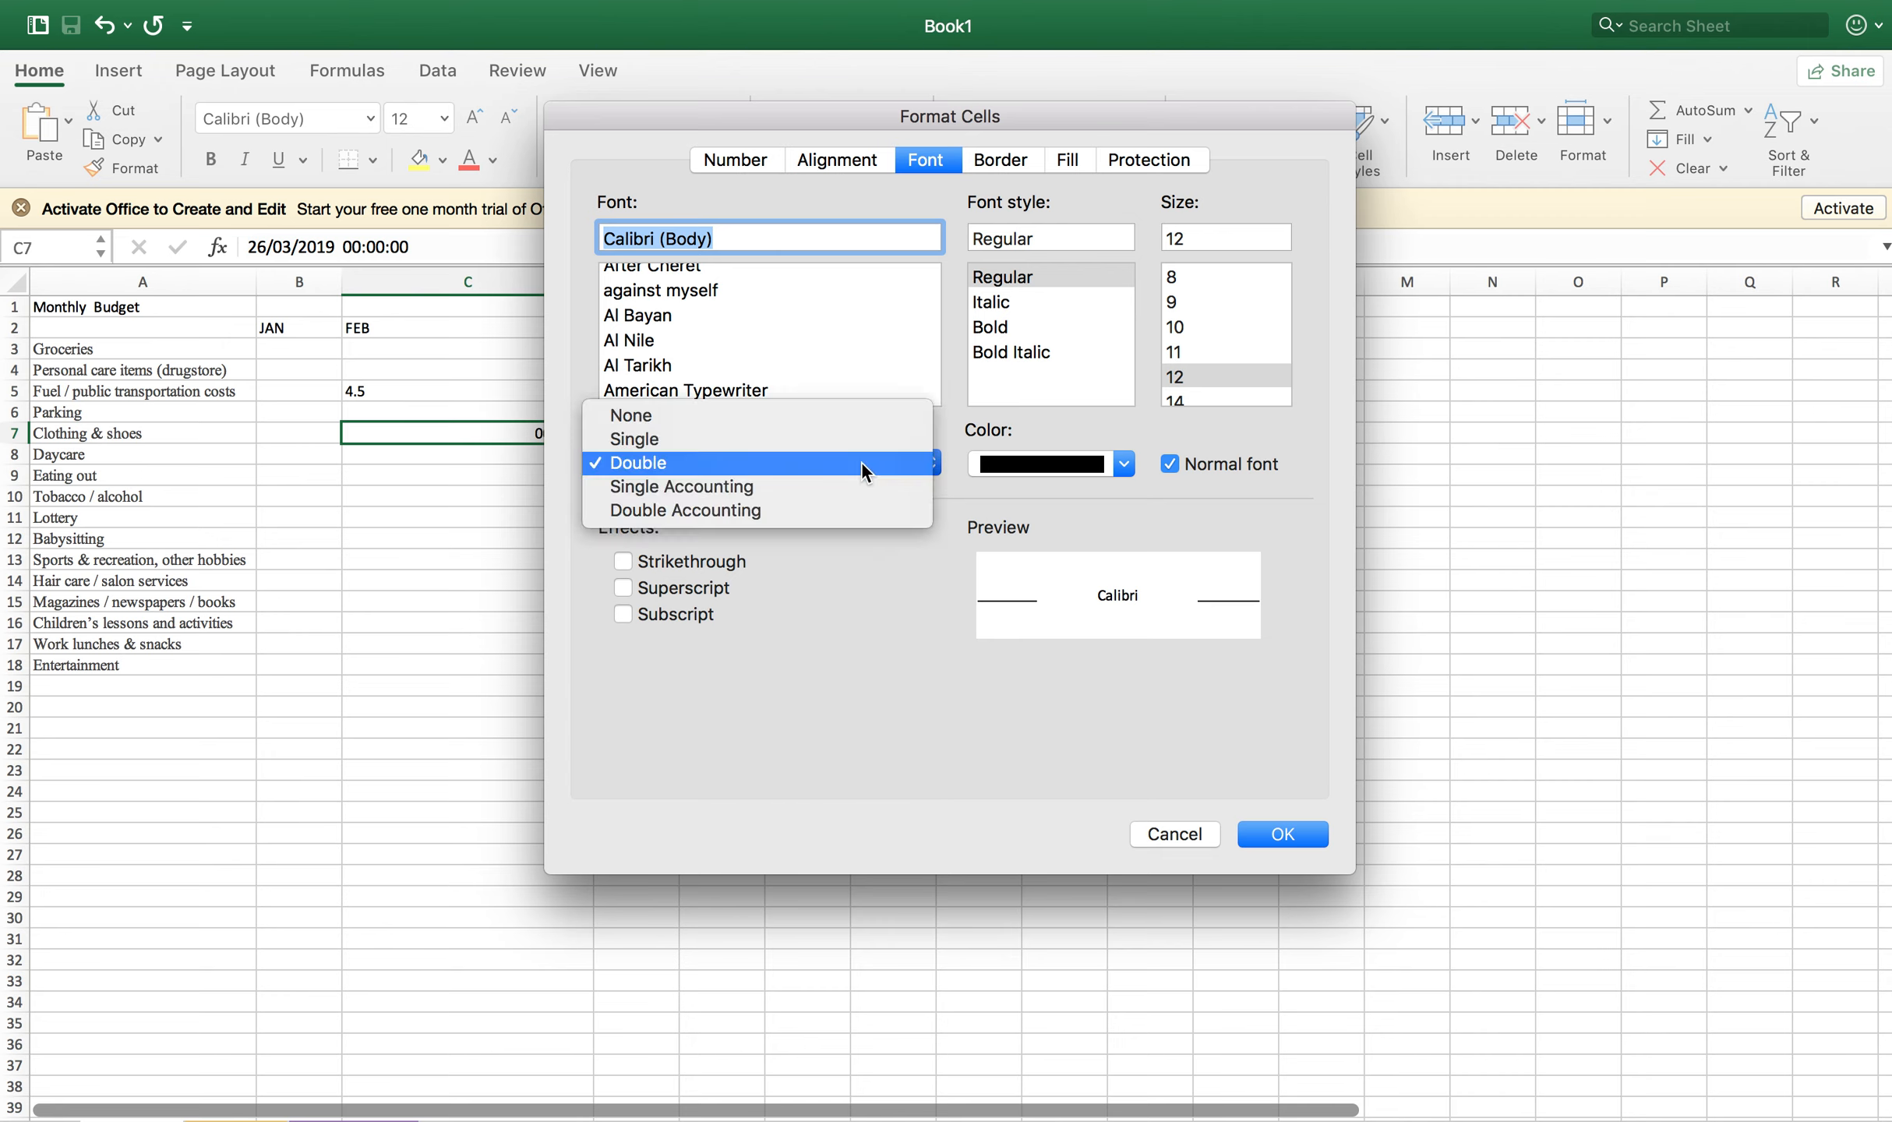
click(872, 409)
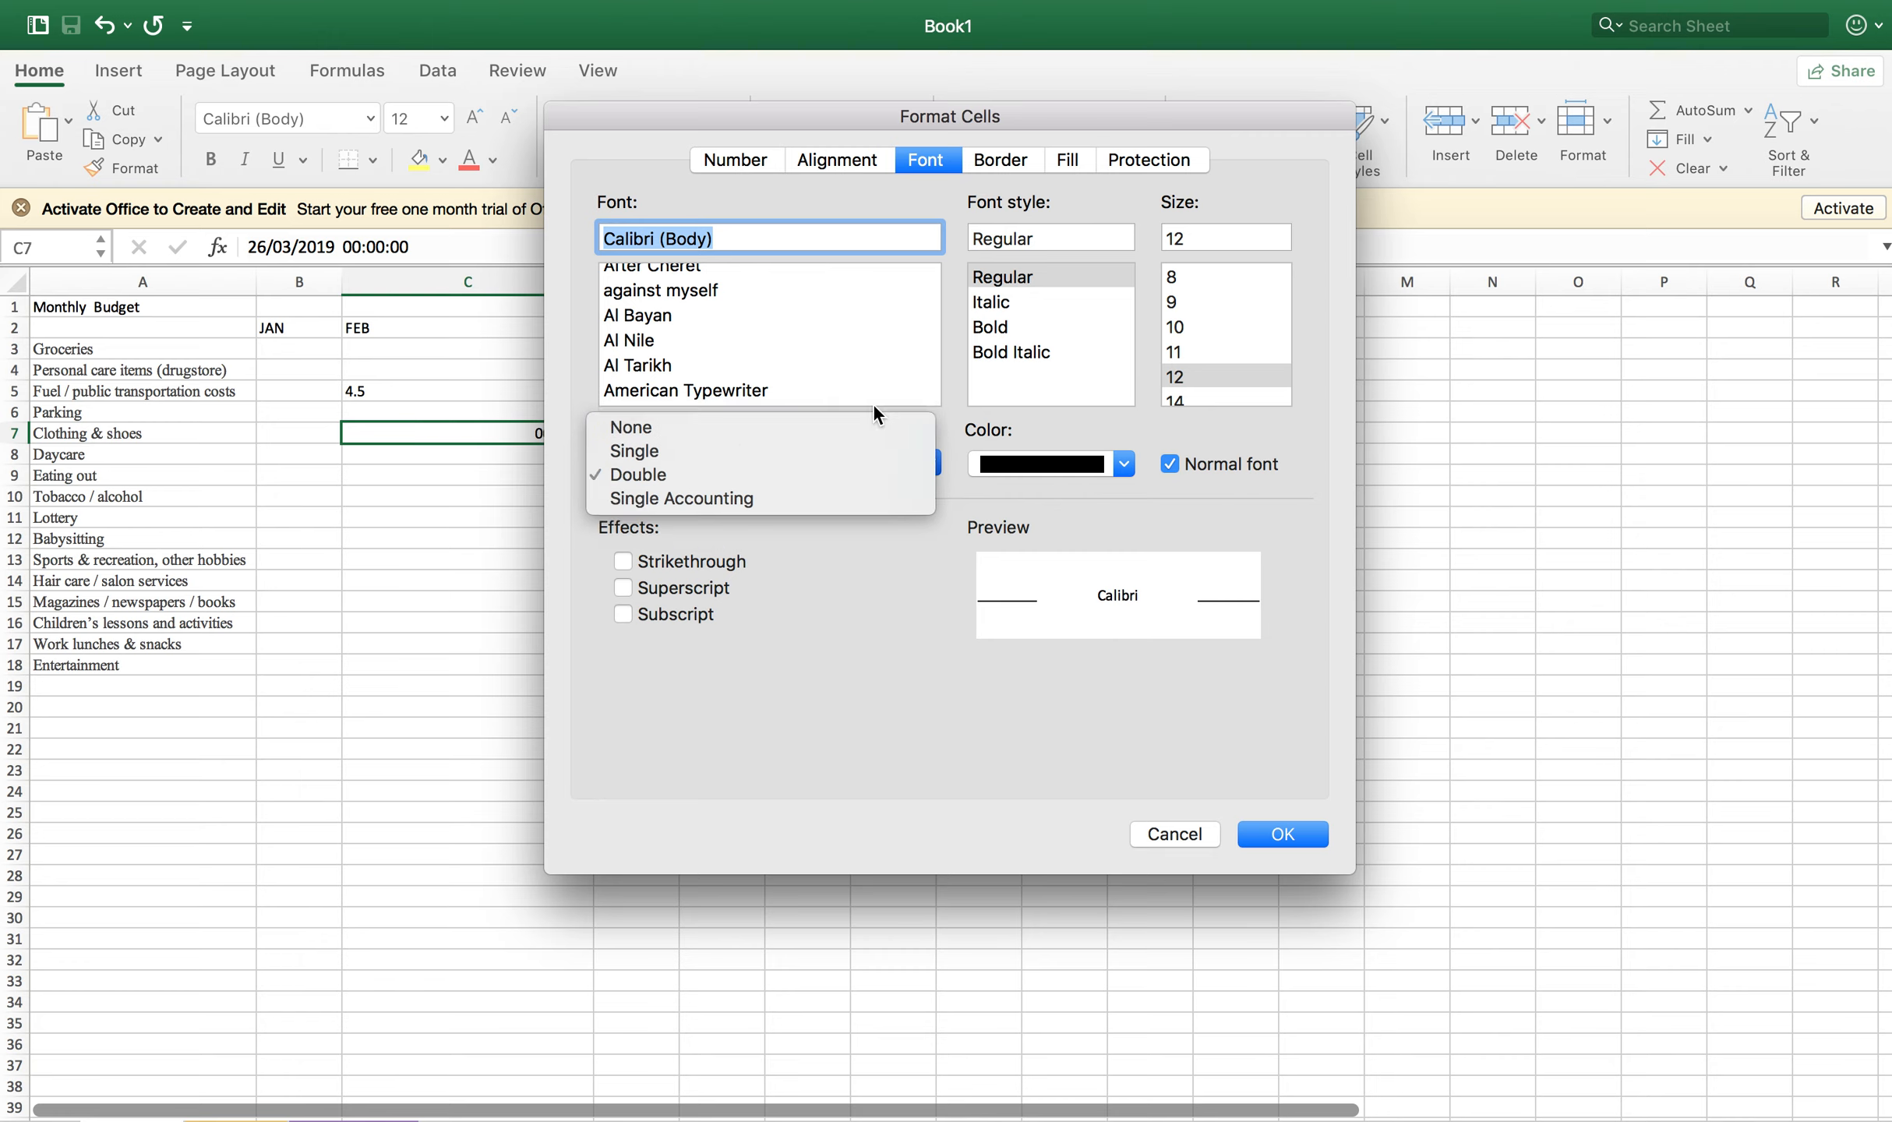
click(1057, 466)
click(894, 680)
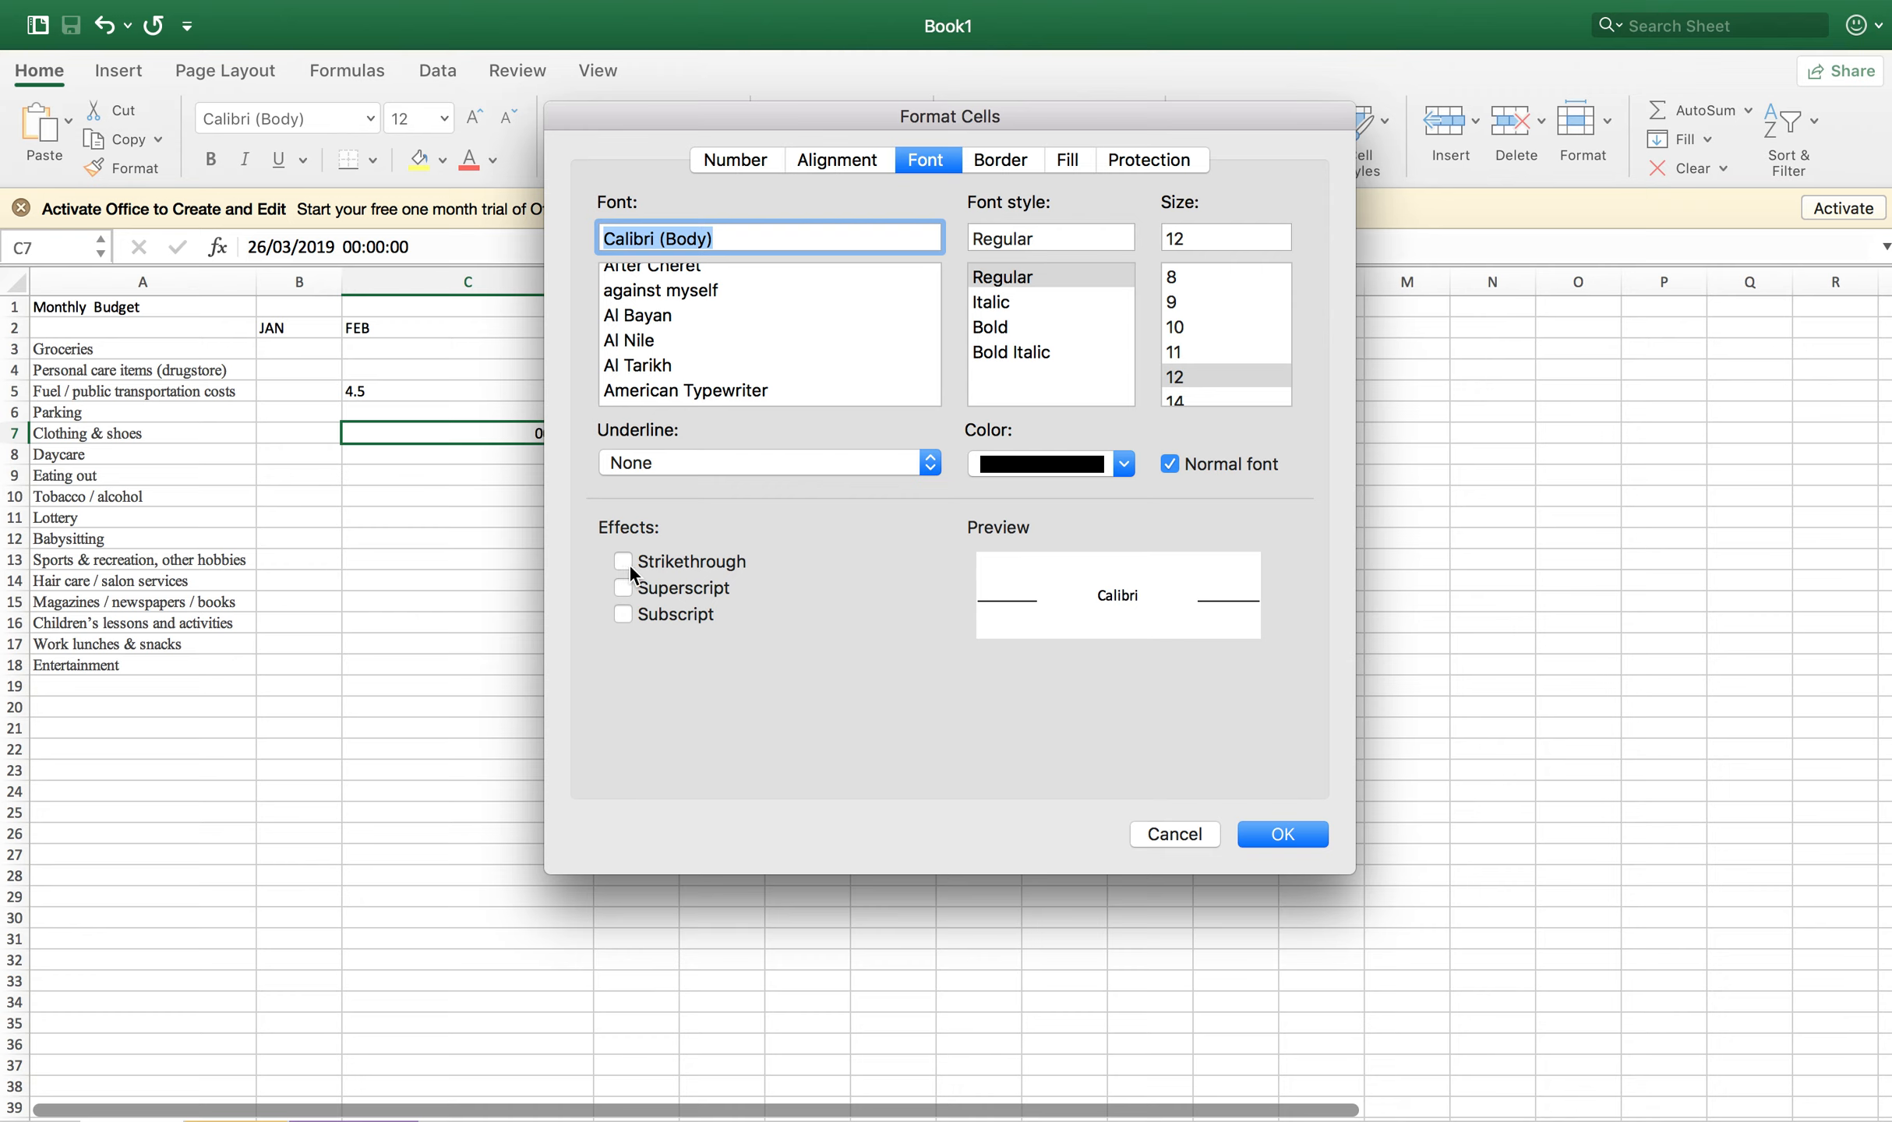
Step: Review the Border, Fill and Protection settings available for cell C7
click(1002, 167)
click(1094, 165)
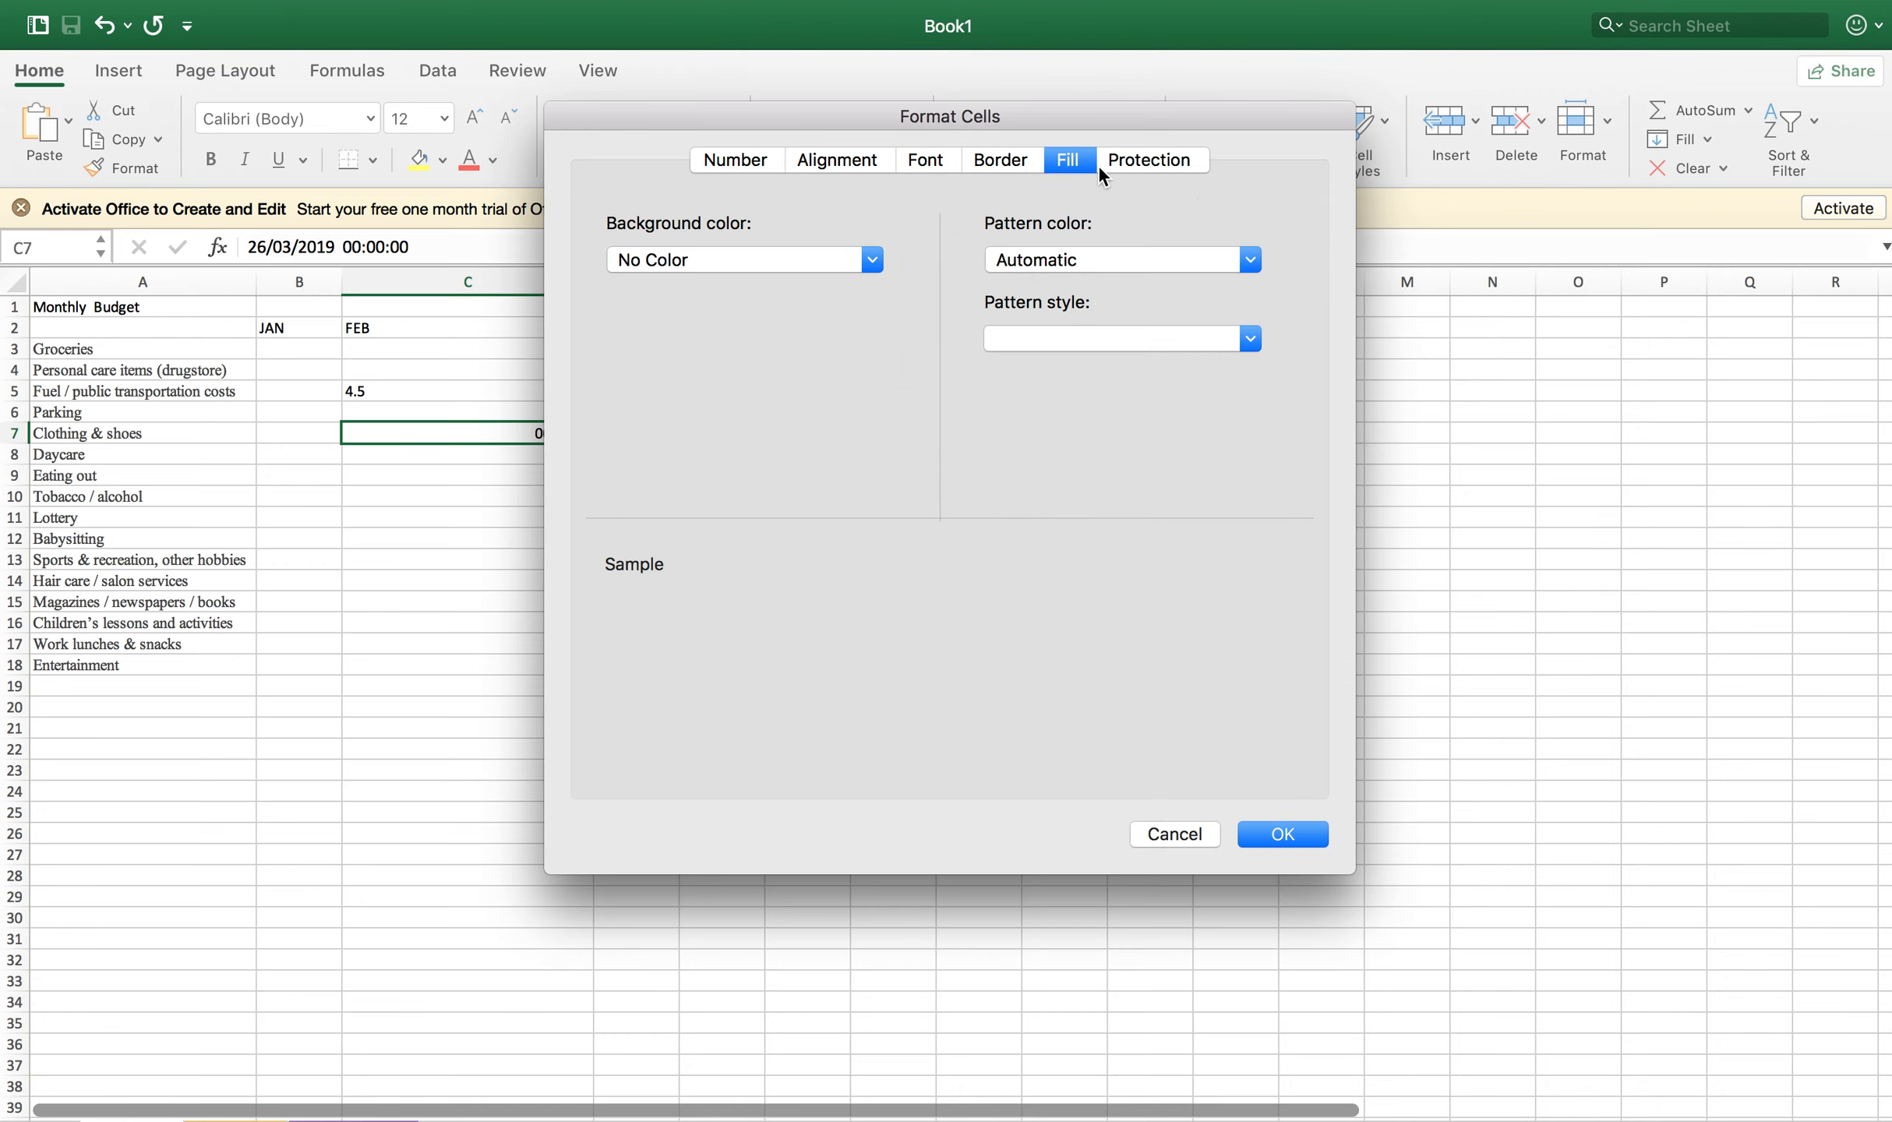
click(1123, 163)
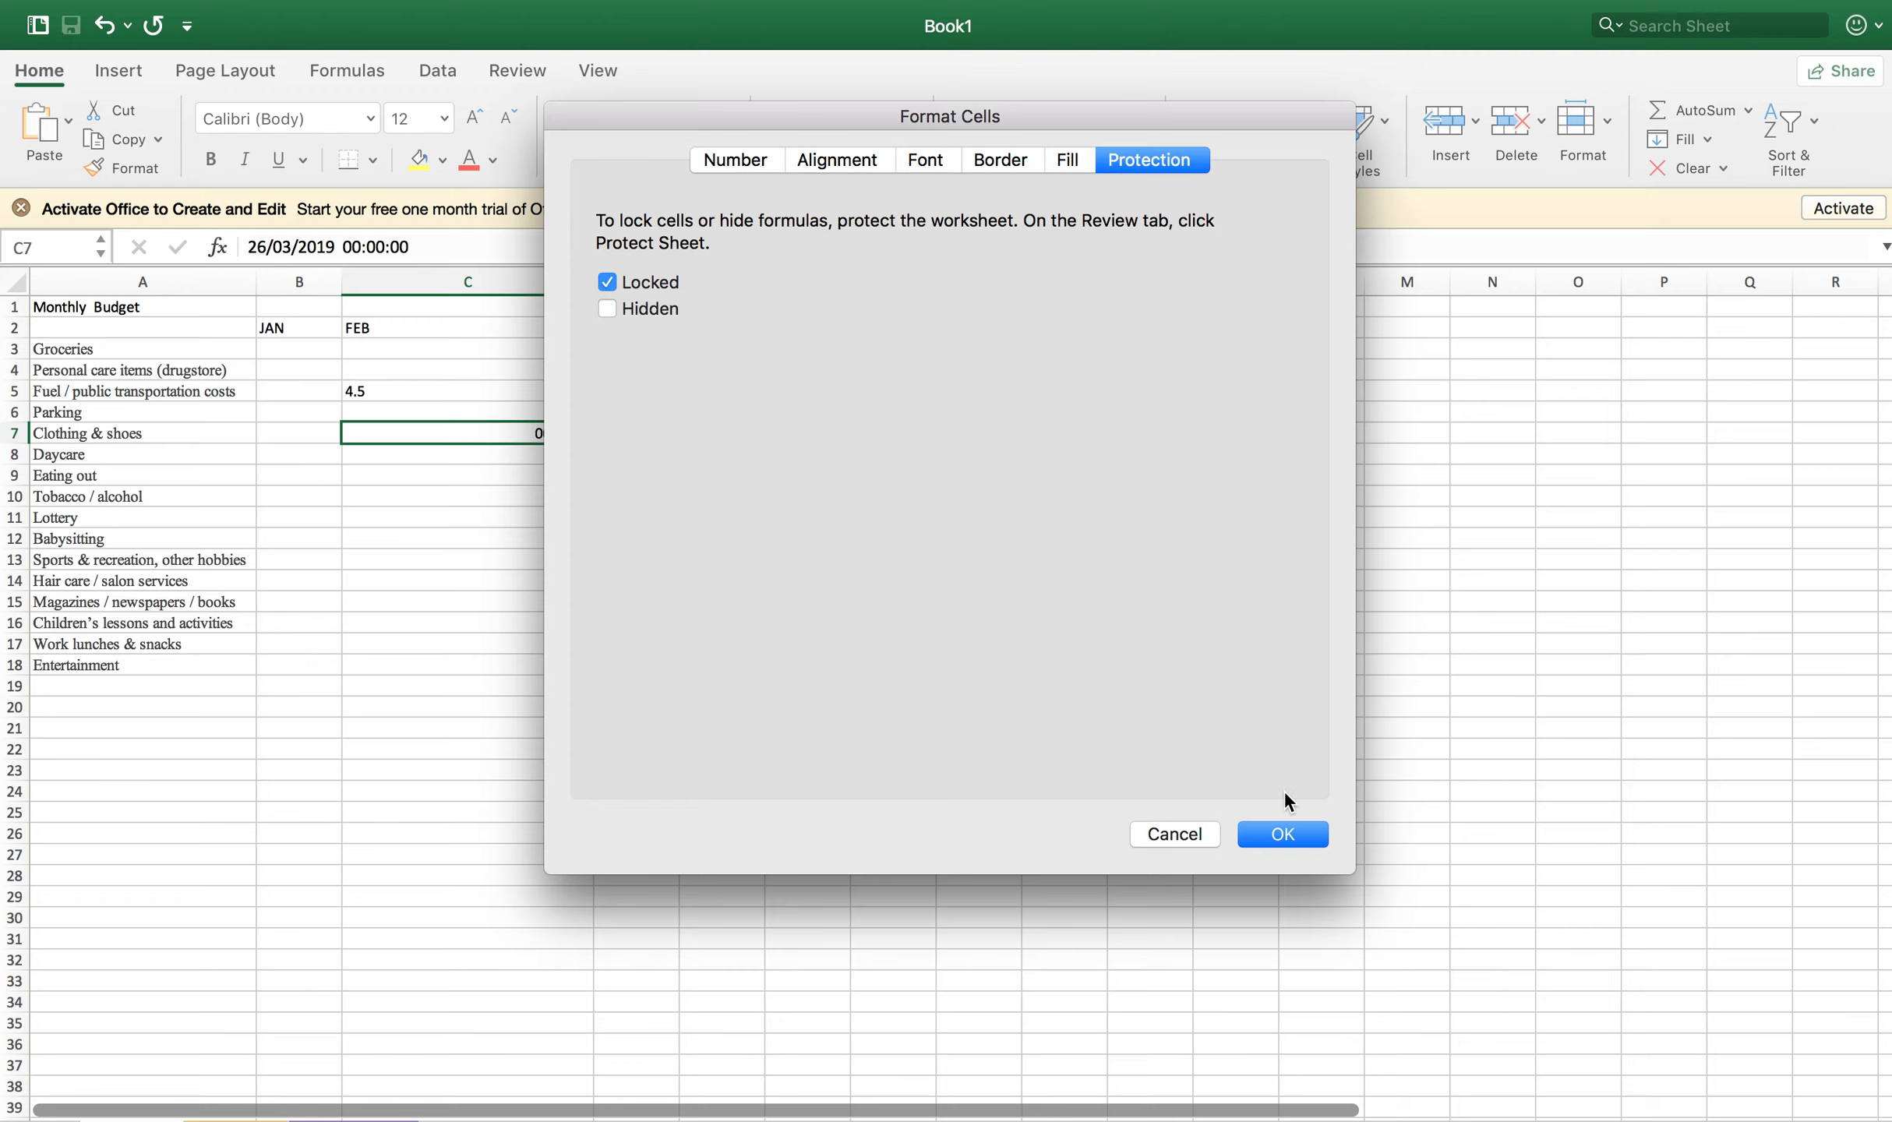